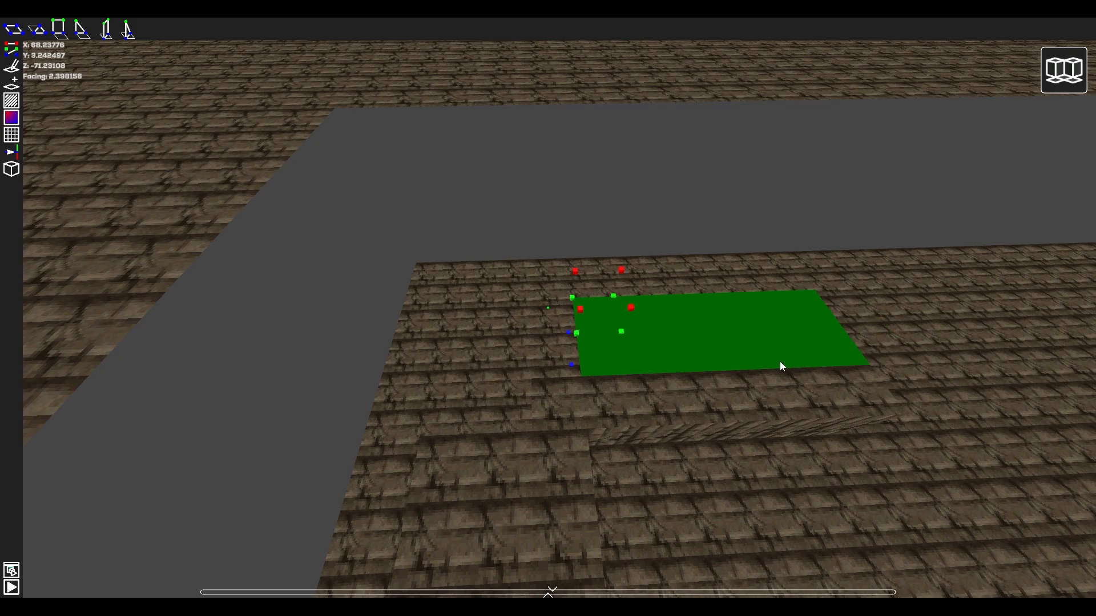
Place the two-story building schematic on the ground with a mirrored copy beside it.
{"action": "key", "text": "w"}
{"action": "key", "text": "q"}
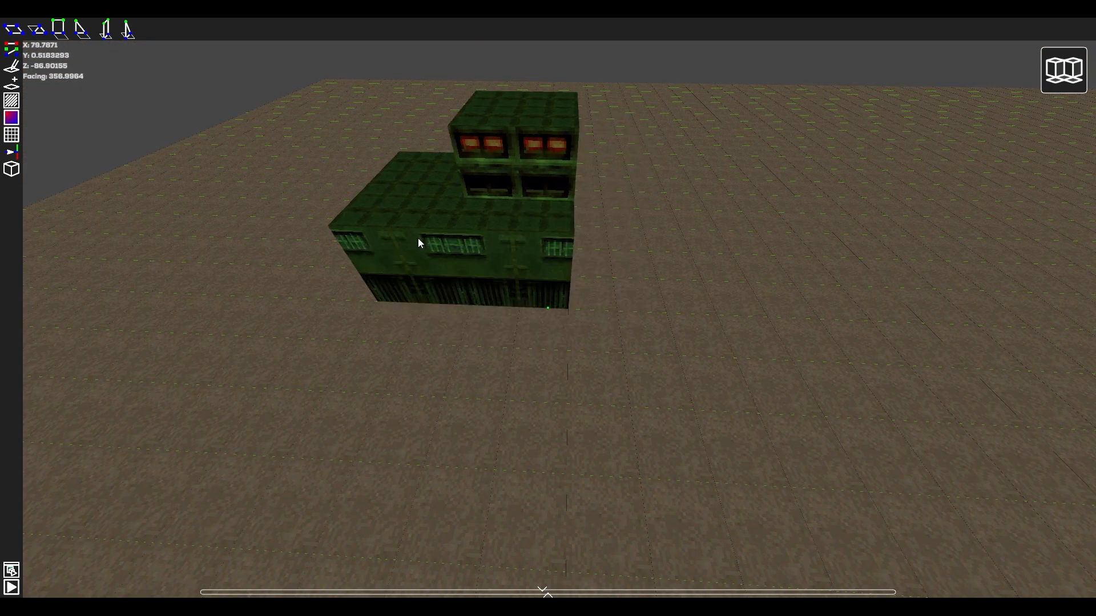
{"action": "left_click", "coordinate": [418, 238]}
{"action": "key", "text": "d"}
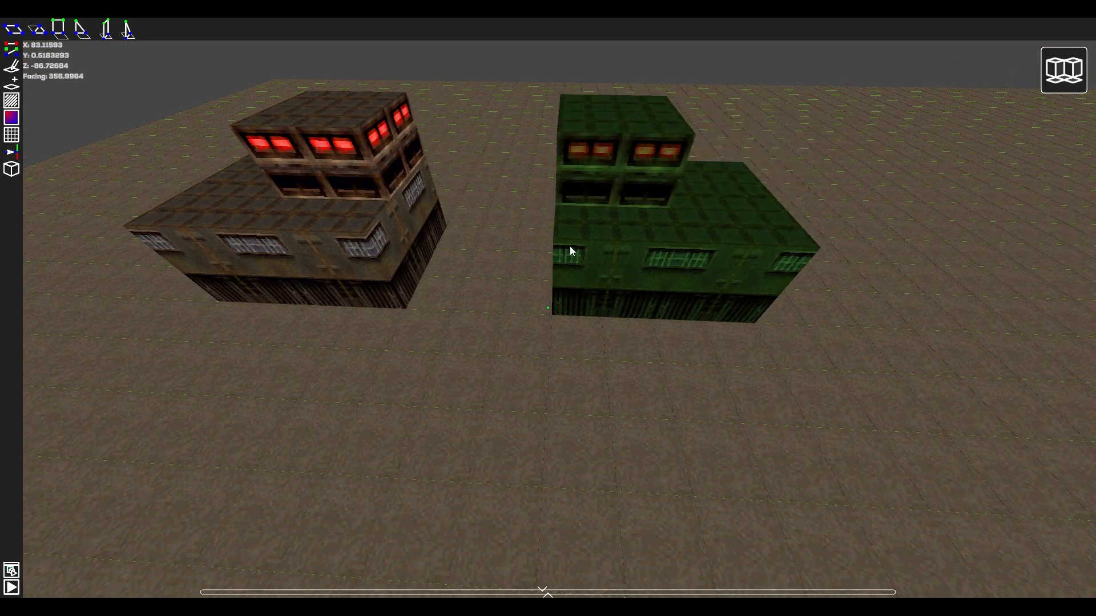
{"action": "left_click", "coordinate": [574, 246]}
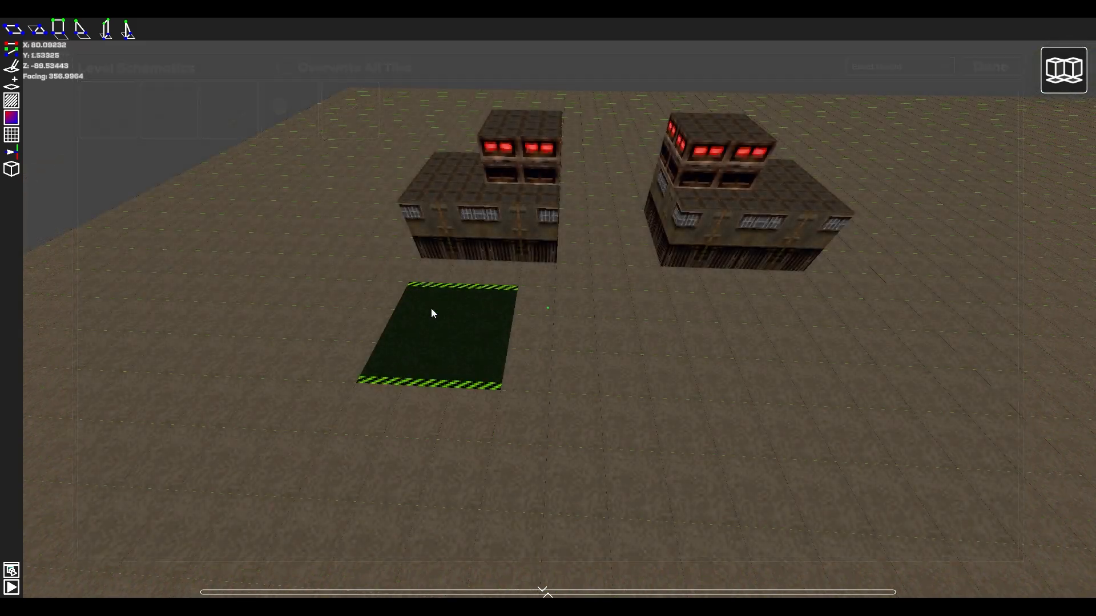
Lay a continuous strip of yellow-edged road pieces in front of the two buildings.
{"action": "left_click_drag", "start_coordinate": [430, 307], "coordinate": [539, 305]}
{"action": "key", "text": "d"}
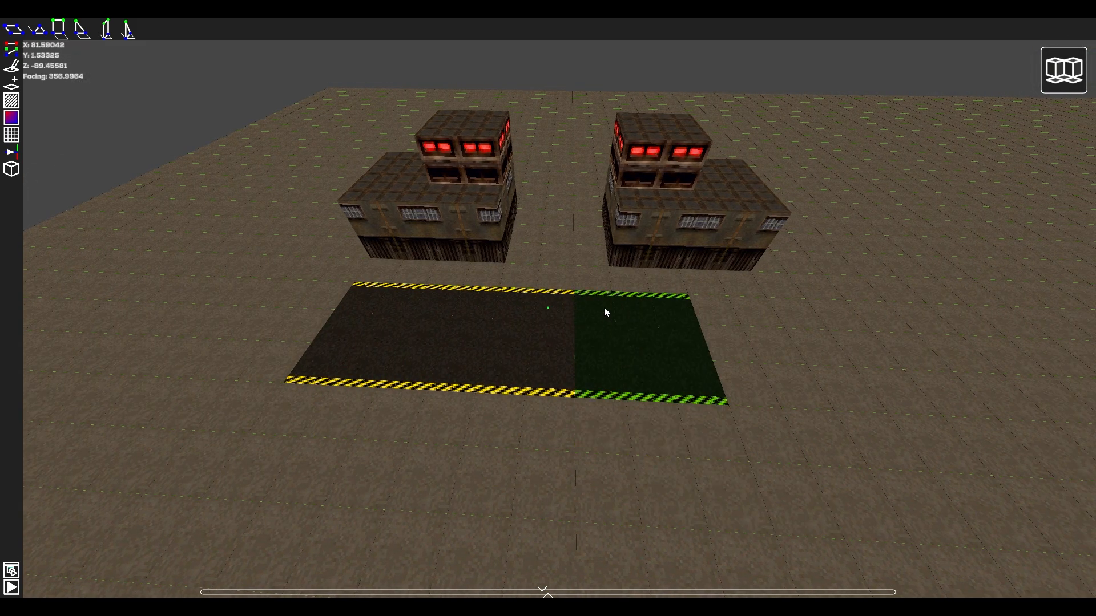
{"action": "left_click", "coordinate": [605, 309]}
Place crate-and-fence pieces along the near edge of the road.
{"action": "key", "text": "a"}
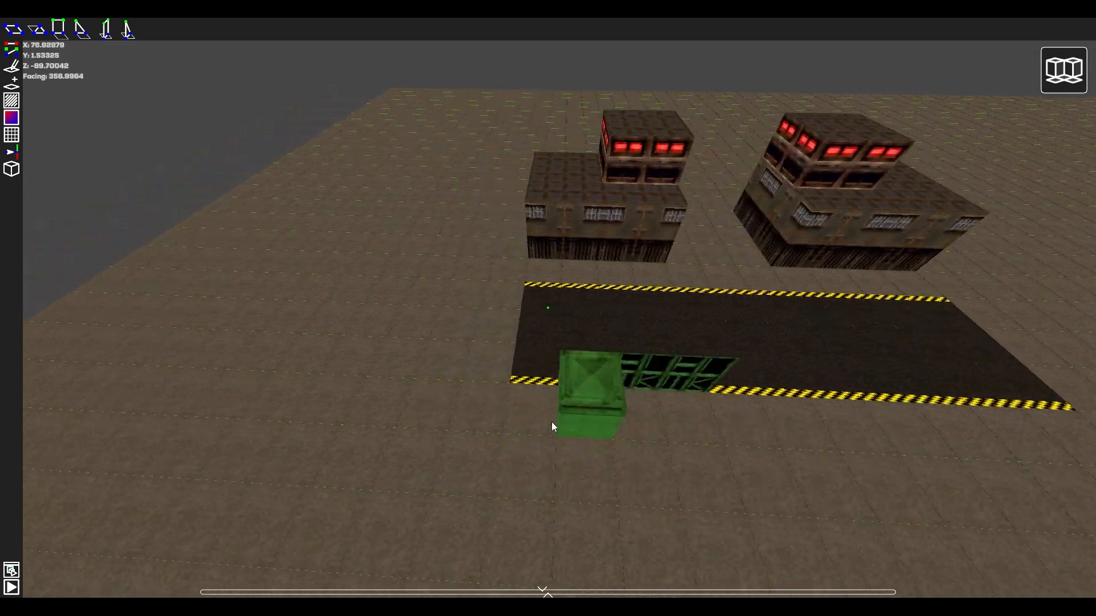
{"action": "left_click", "coordinate": [549, 413]}
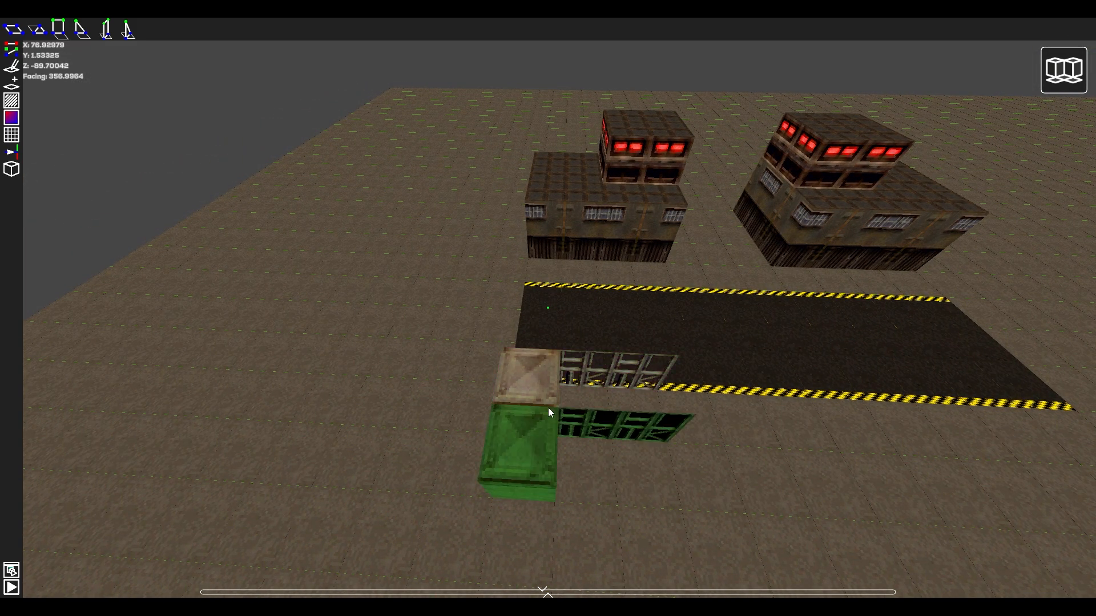
{"action": "key", "text": "d"}
{"action": "left_click", "coordinate": [554, 417]}
{"action": "left_click", "coordinate": [590, 431]}
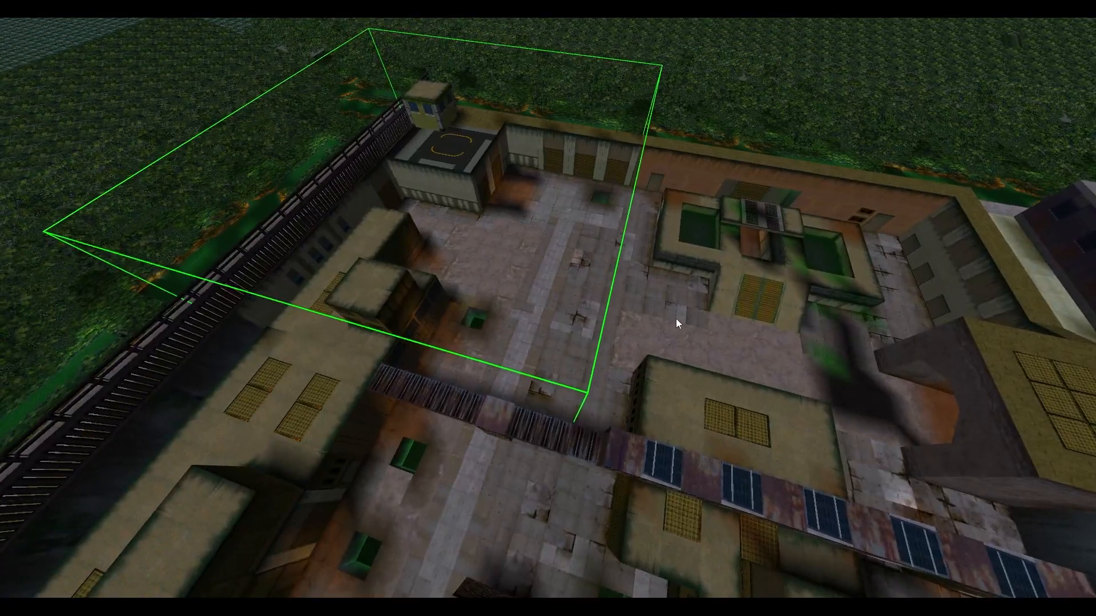
Examine the overall layout of the built city level and its outlined sections.
{"action": "left_click", "coordinate": [687, 320]}
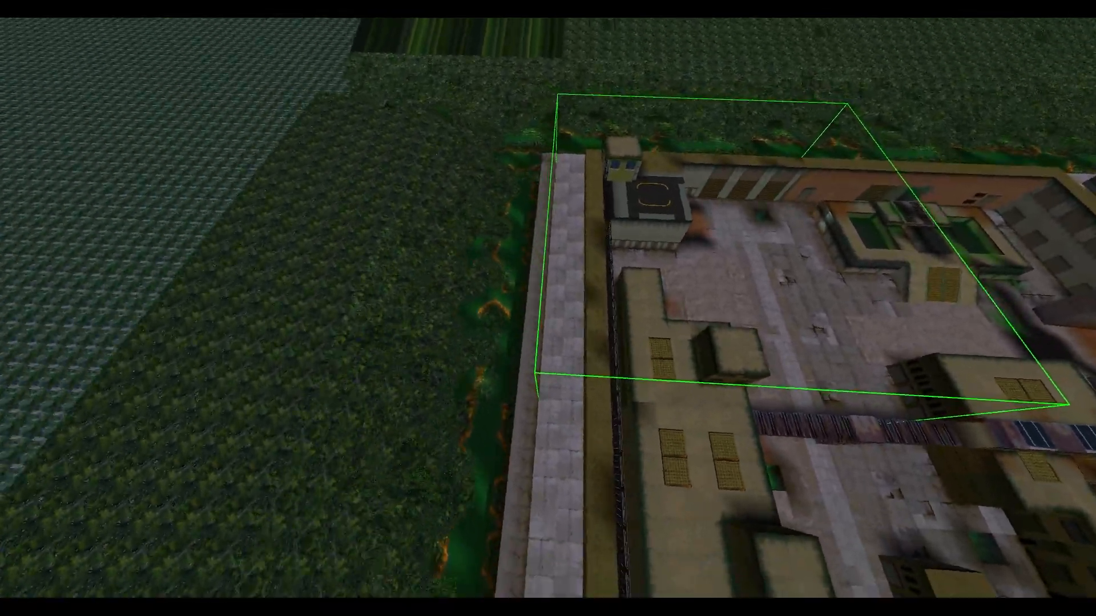
{"action": "left_click", "coordinate": [244, 252]}
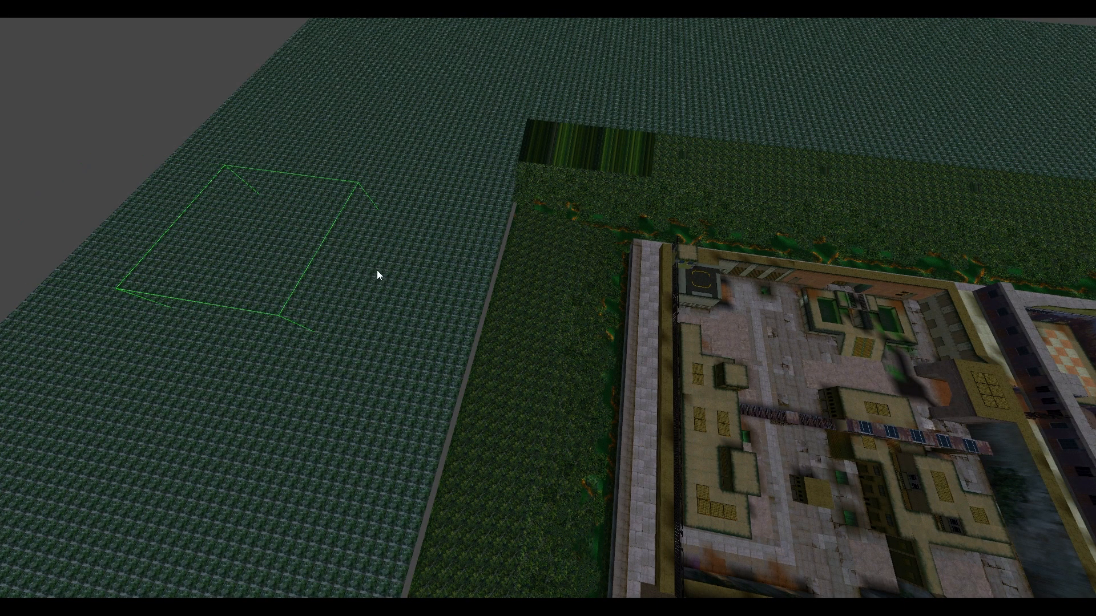
{"action": "left_click", "coordinate": [528, 296]}
{"action": "right_click_drag", "start_coordinate": [549, 296], "coordinate": [547, 294]}
{"action": "left_click", "coordinate": [547, 294]}
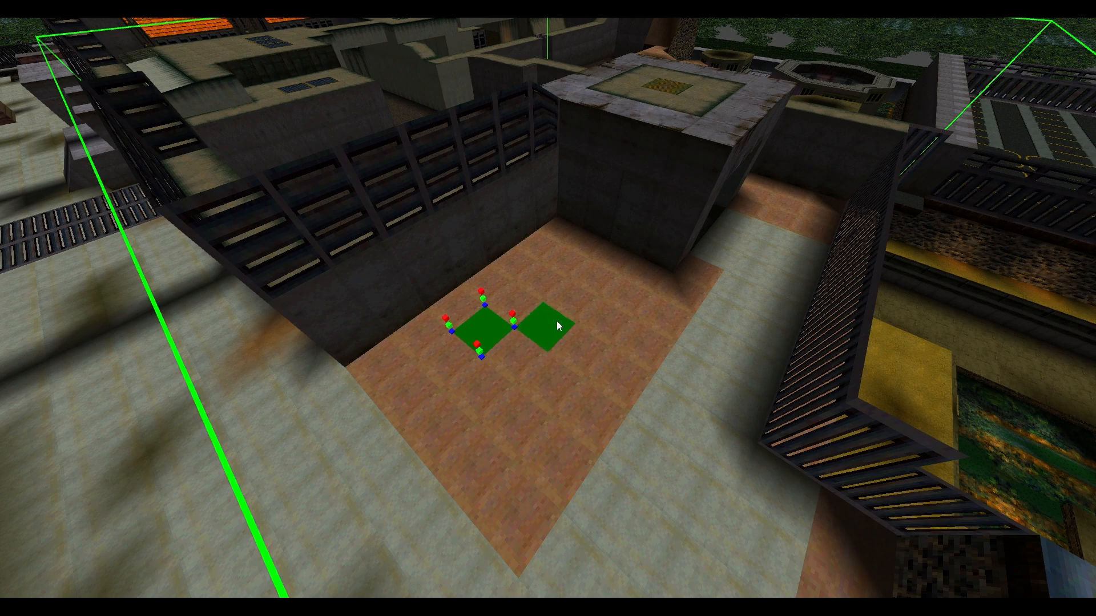
Select individual tiles across the brick-paved floor beside the dark walls to examine their height points.
{"action": "left_click", "coordinate": [557, 321]}
{"action": "left_click", "coordinate": [512, 300]}
{"action": "left_click", "coordinate": [505, 268]}
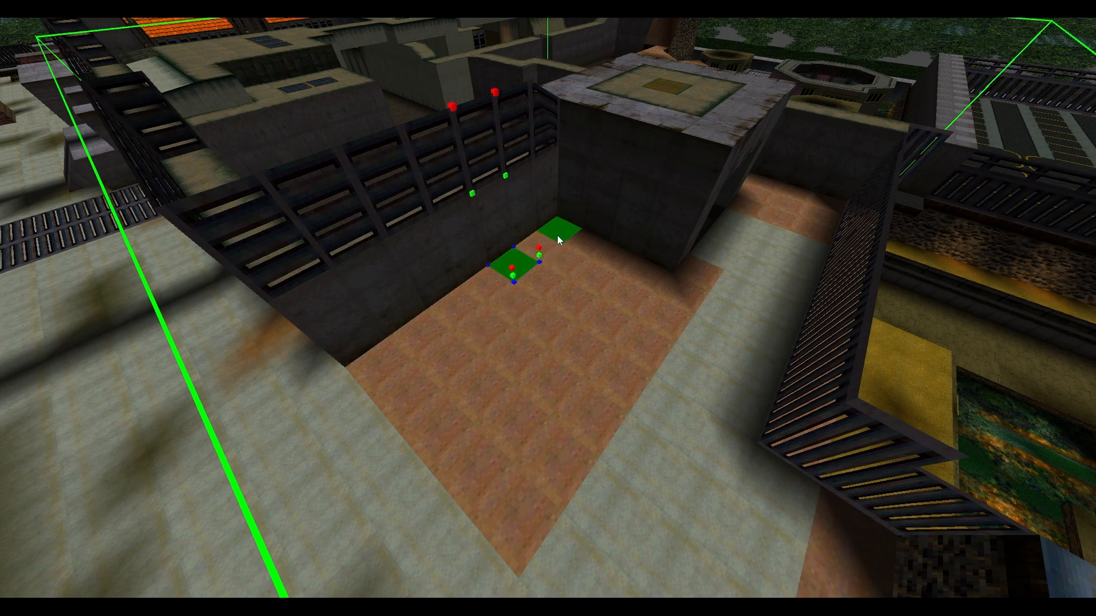
{"action": "left_click", "coordinate": [557, 235]}
{"action": "left_click", "coordinate": [593, 250]}
{"action": "left_click", "coordinate": [614, 266]}
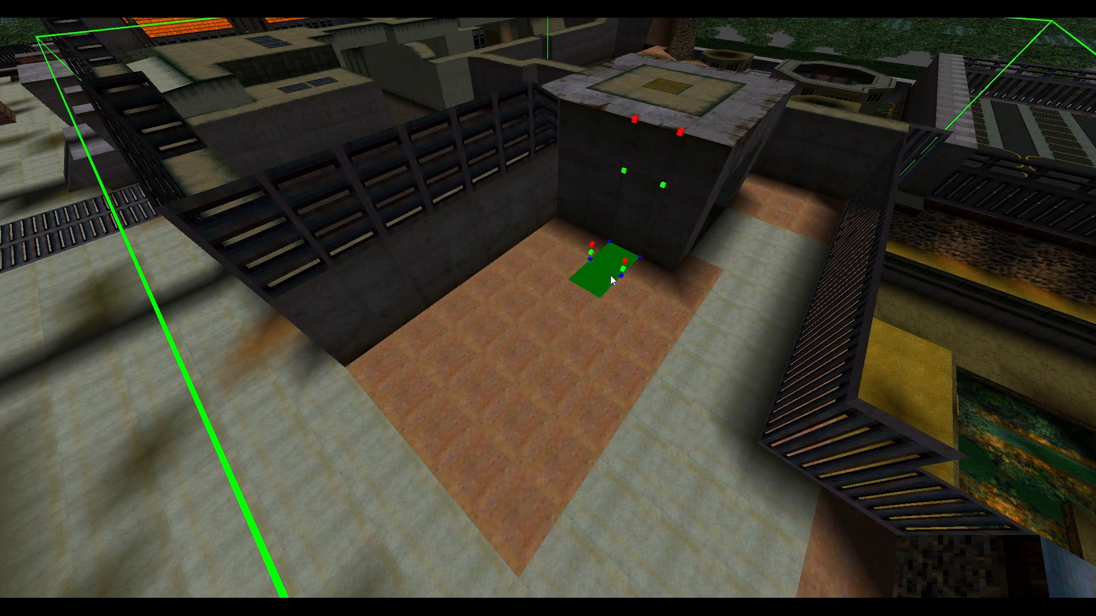
{"action": "left_click", "coordinate": [572, 291]}
{"action": "left_click", "coordinate": [523, 293]}
Shape the selected brick floor tile into a triangle with one corner at its green height point and the others at blue.
{"action": "key", "text": "w"}
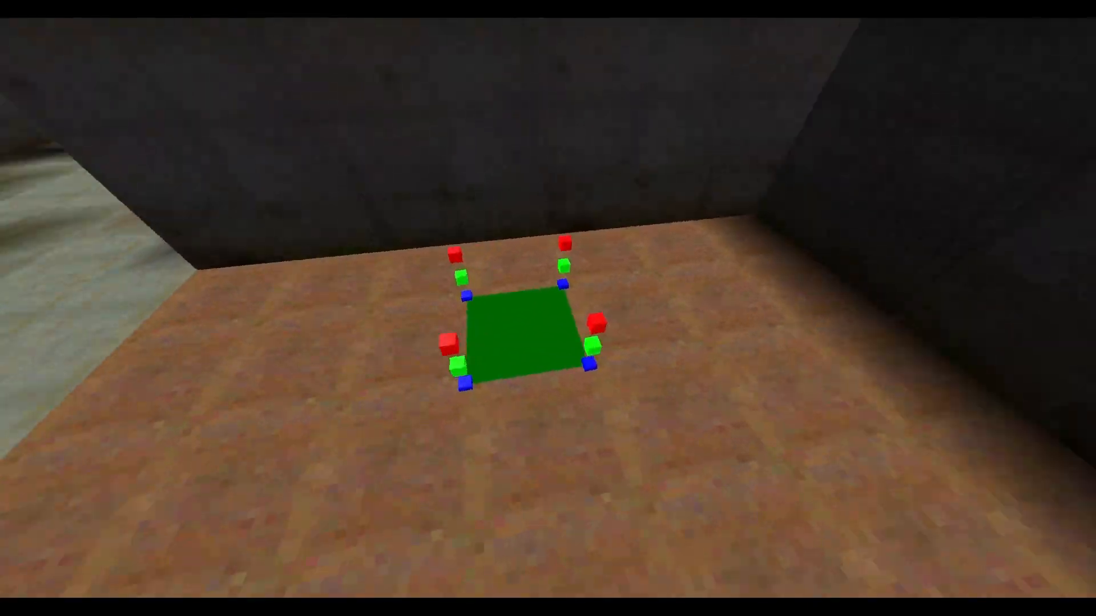
{"action": "right_click_drag", "start_coordinate": [523, 292], "coordinate": [502, 302]}
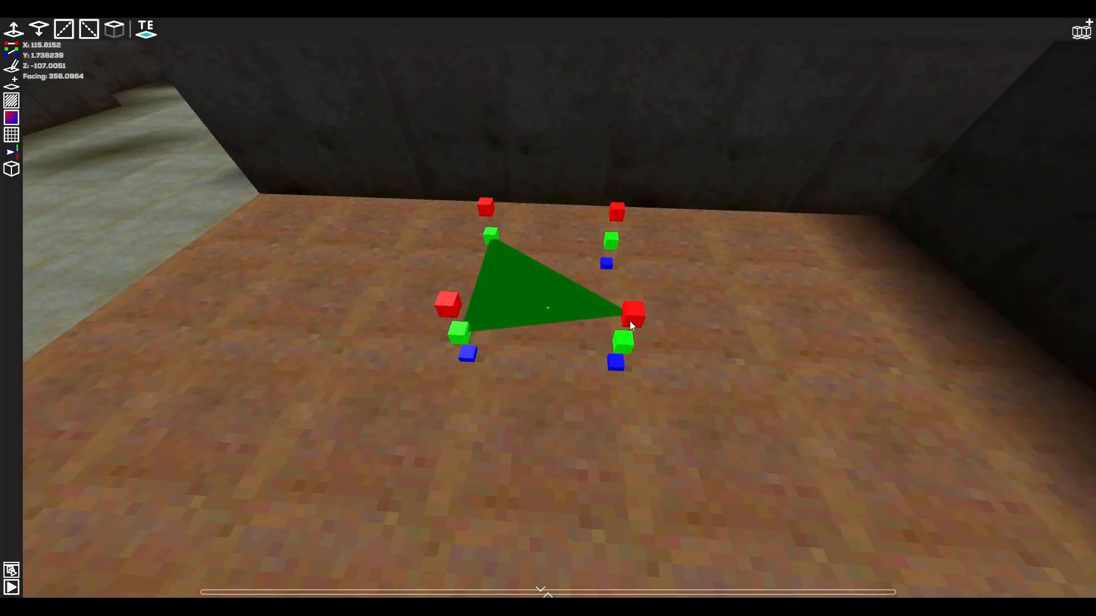
{"action": "left_click_drag", "start_coordinate": [629, 321], "coordinate": [616, 351]}
{"action": "left_click", "coordinate": [467, 349]}
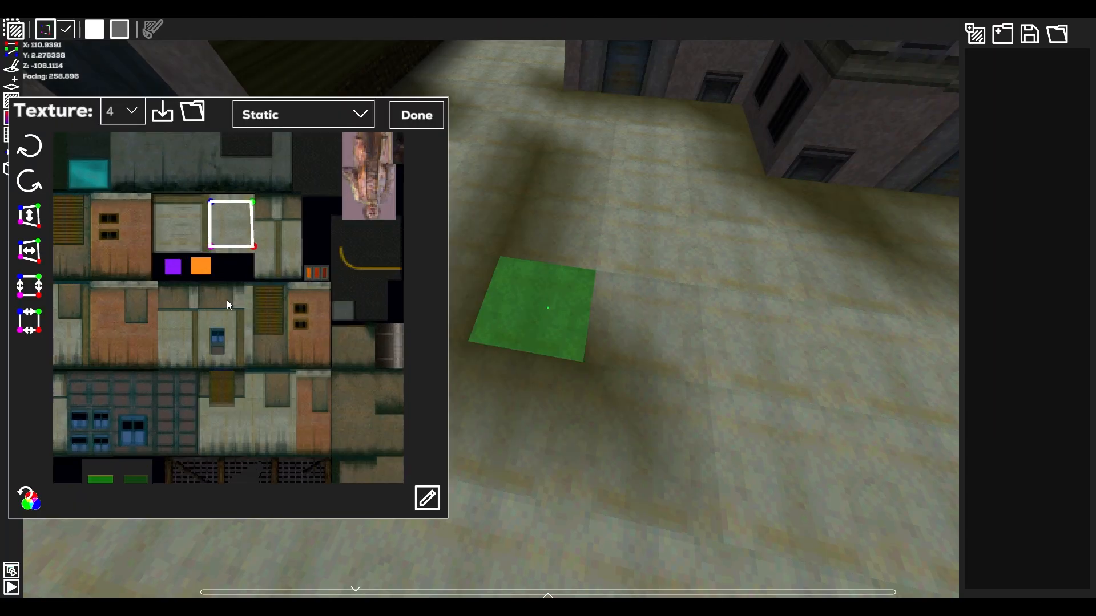
Shade the corners of the pale pavement tiles with the vertex color #736B42.
{"action": "scroll", "coordinate": [240, 294], "scroll_direction": "up", "scroll_amount": 3}
{"action": "scroll", "coordinate": [278, 343], "scroll_direction": "up", "scroll_amount": 2}
{"action": "scroll", "coordinate": [269, 383], "scroll_direction": "left", "scroll_amount": 1}
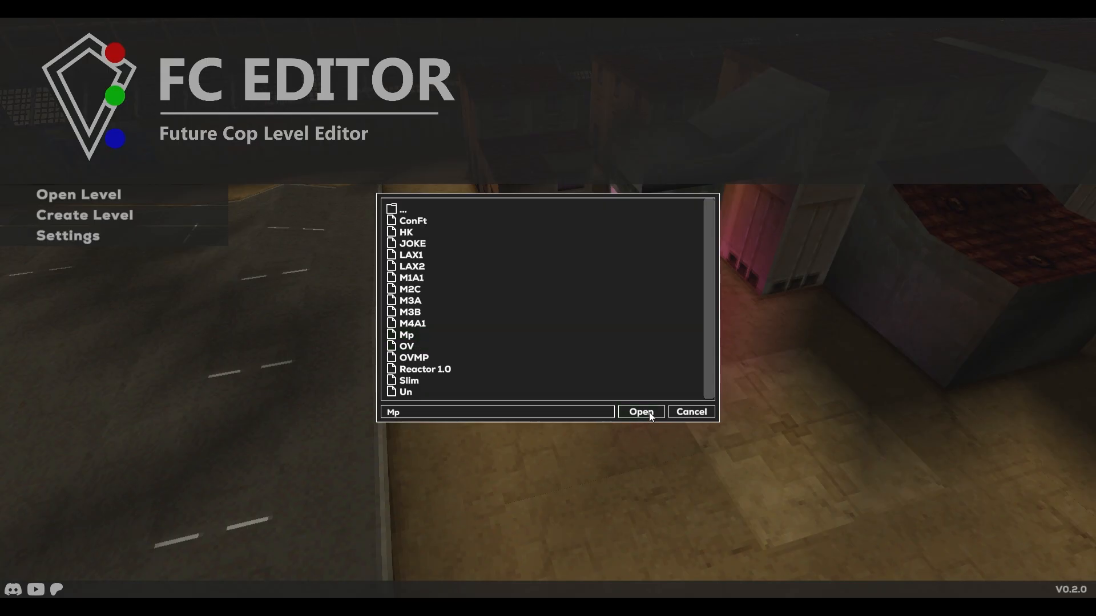
{"action": "left_click", "coordinate": [650, 414]}
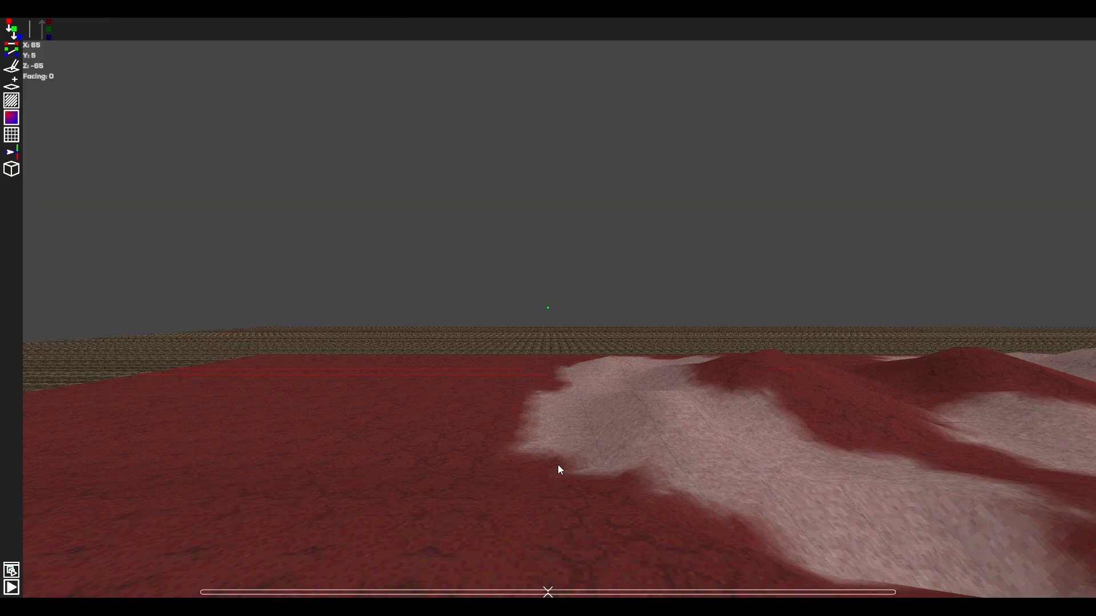
Examine the walled courtyard of the red-terrain level and the height points on its floor, walls and roofs.
{"action": "key", "text": "s"}
{"action": "right_click_drag", "start_coordinate": [478, 350], "coordinate": [491, 321]}
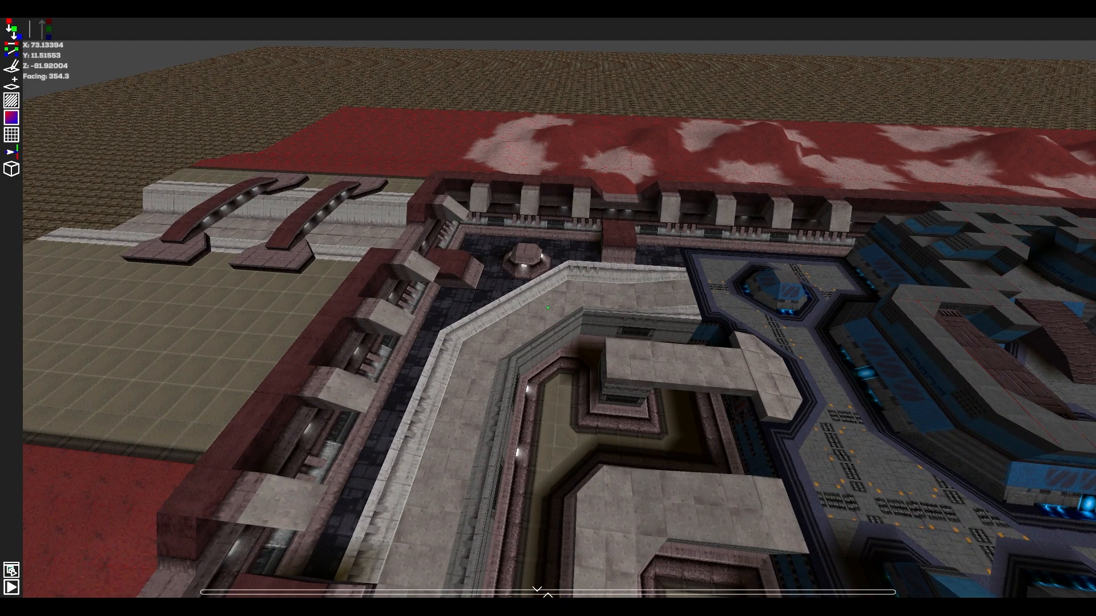
{"action": "right_click_drag", "start_coordinate": [658, 345], "coordinate": [625, 347]}
{"action": "left_click", "coordinate": [547, 308]}
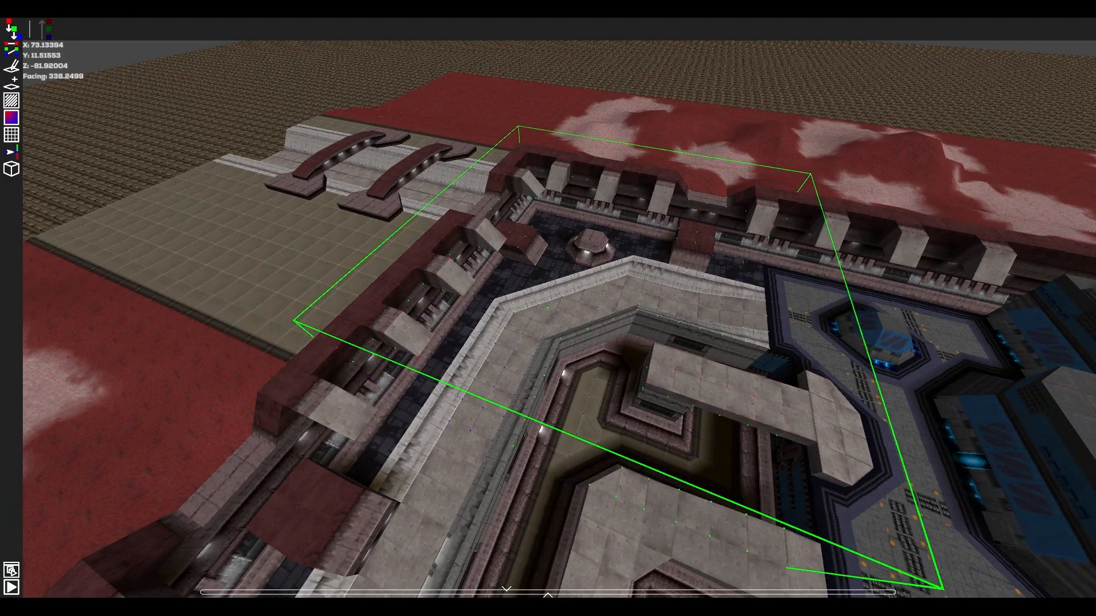
{"action": "key", "text": "w"}
{"action": "mouse_move", "coordinate": [548, 309]}
{"action": "right_mouse_down"}
{"action": "mouse_move", "coordinate": [519, 306]}
{"action": "mouse_move", "coordinate": [509, 286]}
{"action": "mouse_move", "coordinate": [268, 295]}
{"action": "mouse_move", "coordinate": [394, 317]}
{"action": "mouse_move", "coordinate": [628, 279]}
{"action": "mouse_move", "coordinate": [571, 310]}
{"action": "mouse_move", "coordinate": [799, 312]}
{"action": "mouse_move", "coordinate": [257, 300]}
{"action": "mouse_move", "coordinate": [148, 325]}
{"action": "mouse_move", "coordinate": [125, 348]}
{"action": "mouse_move", "coordinate": [605, 297]}
{"action": "mouse_move", "coordinate": [742, 269]}
{"action": "mouse_move", "coordinate": [536, 320]}
{"action": "right_mouse_up"}
{"action": "key", "text": "s"}
{"action": "key", "text": "w"}
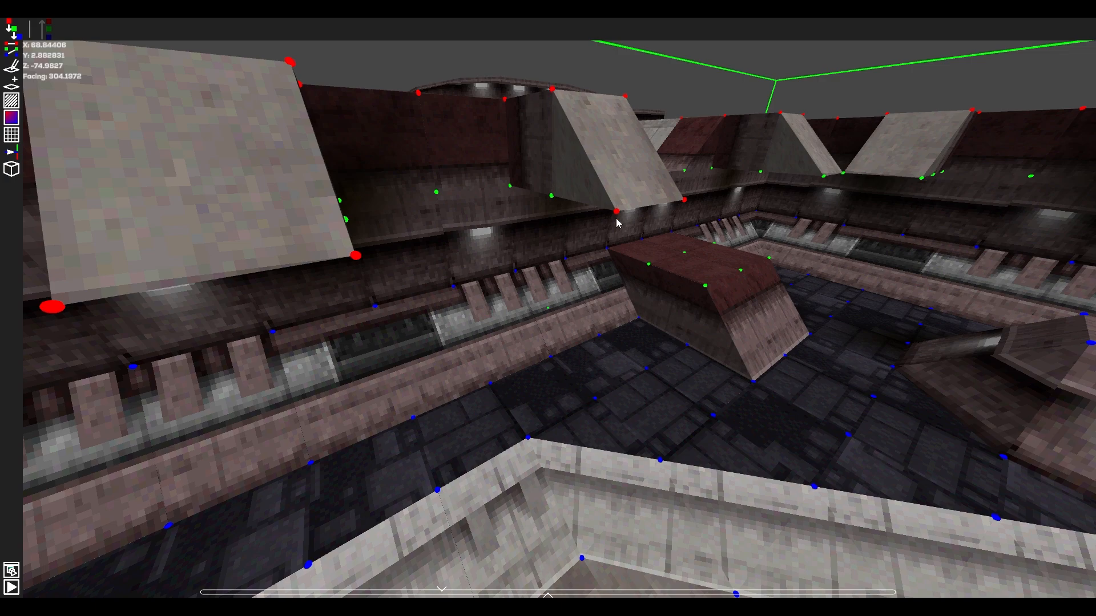
{"action": "right_click_drag", "start_coordinate": [601, 228], "coordinate": [907, 265]}
{"action": "key", "text": "w"}
{"action": "right_click_drag", "start_coordinate": [725, 308], "coordinate": [628, 343]}
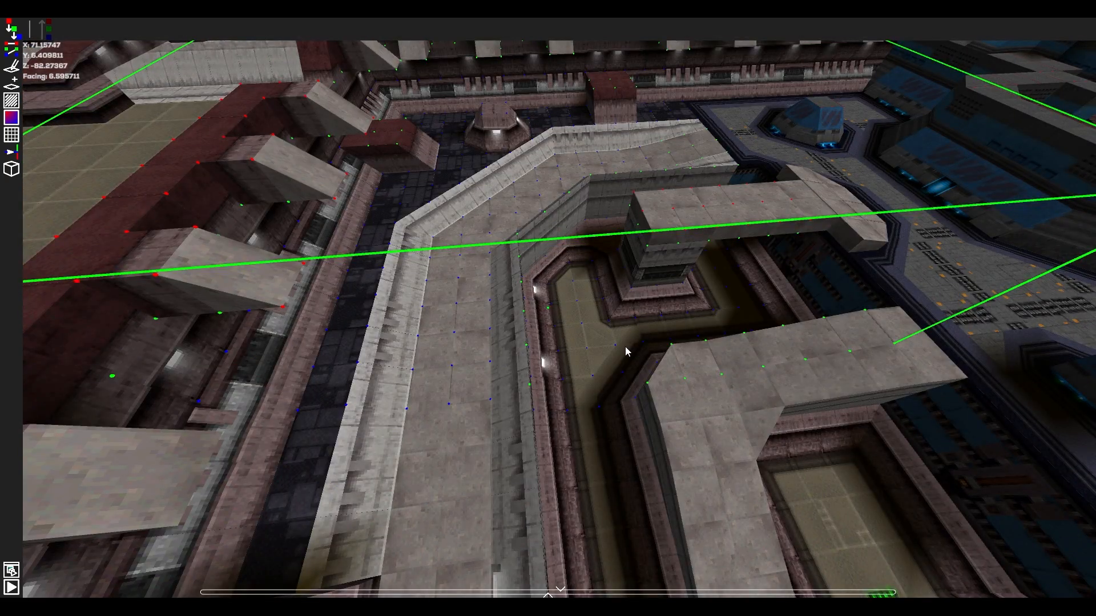
Exit the open level to the main menu and start creating a new level.
{"action": "key", "text": "Escape"}
{"action": "left_click", "coordinate": [590, 425]}
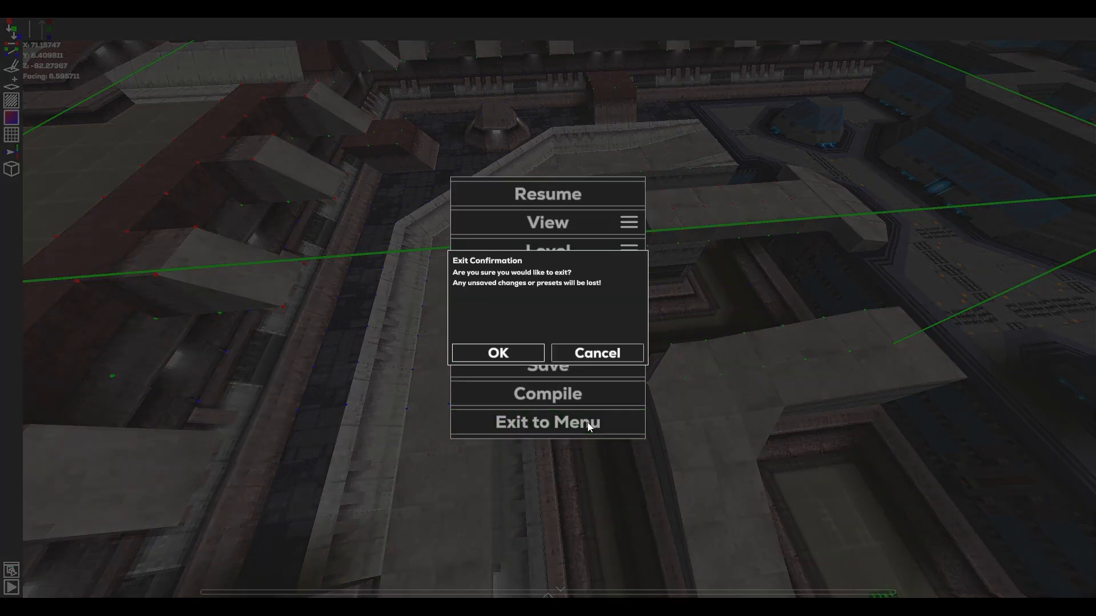
{"action": "left_click", "coordinate": [515, 354]}
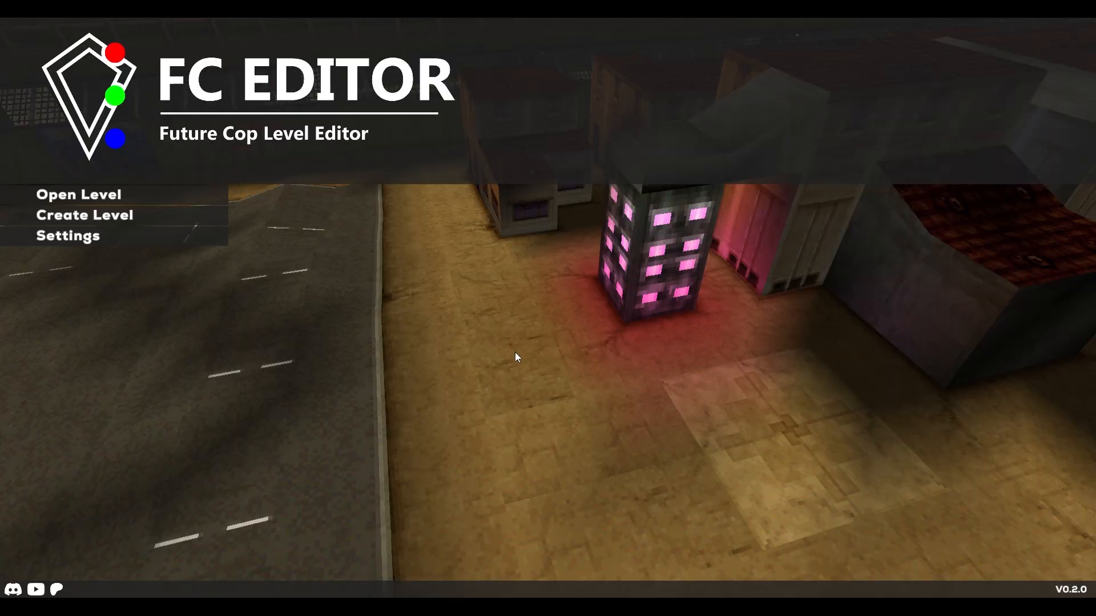
{"action": "left_click", "coordinate": [215, 212]}
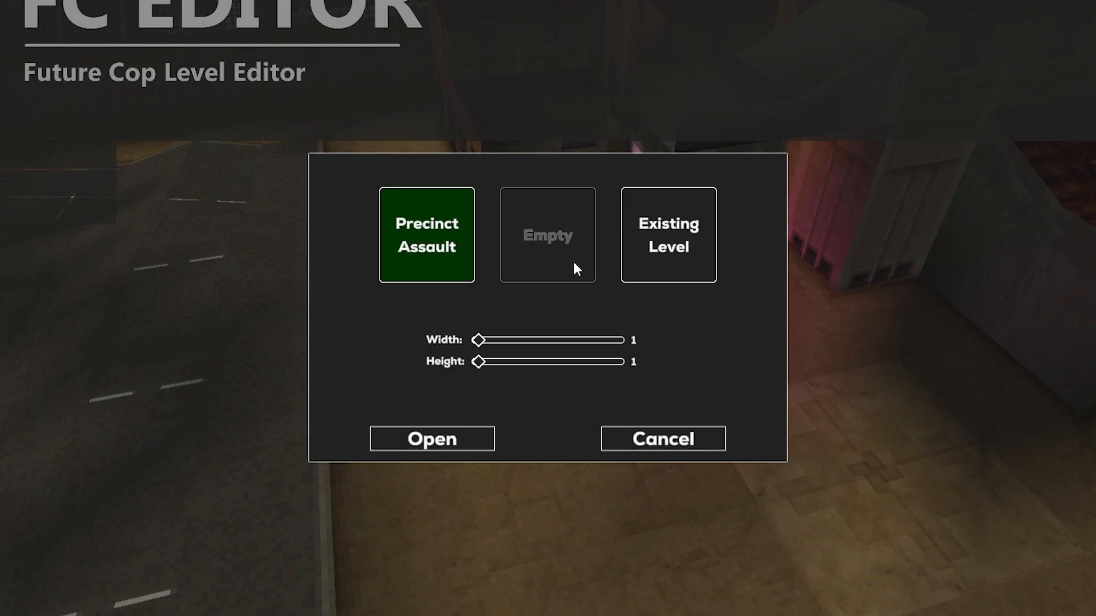
Choose the existing level M2C as the base for the new level.
{"action": "left_click", "coordinate": [671, 255]}
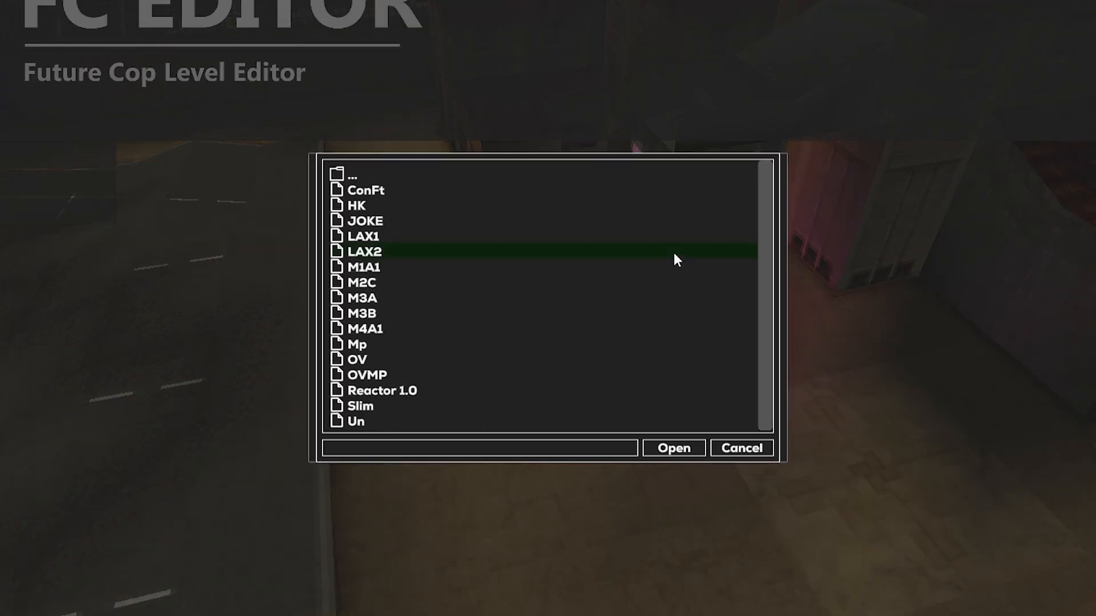
{"action": "left_click_drag", "start_coordinate": [765, 258], "coordinate": [764, 285]}
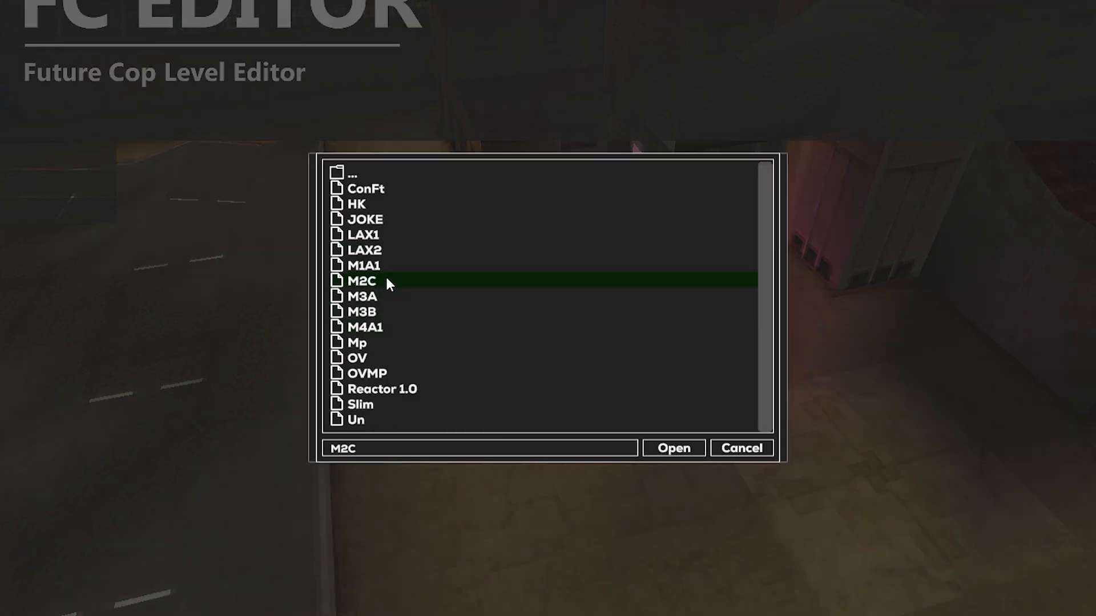
{"action": "left_click", "coordinate": [653, 447]}
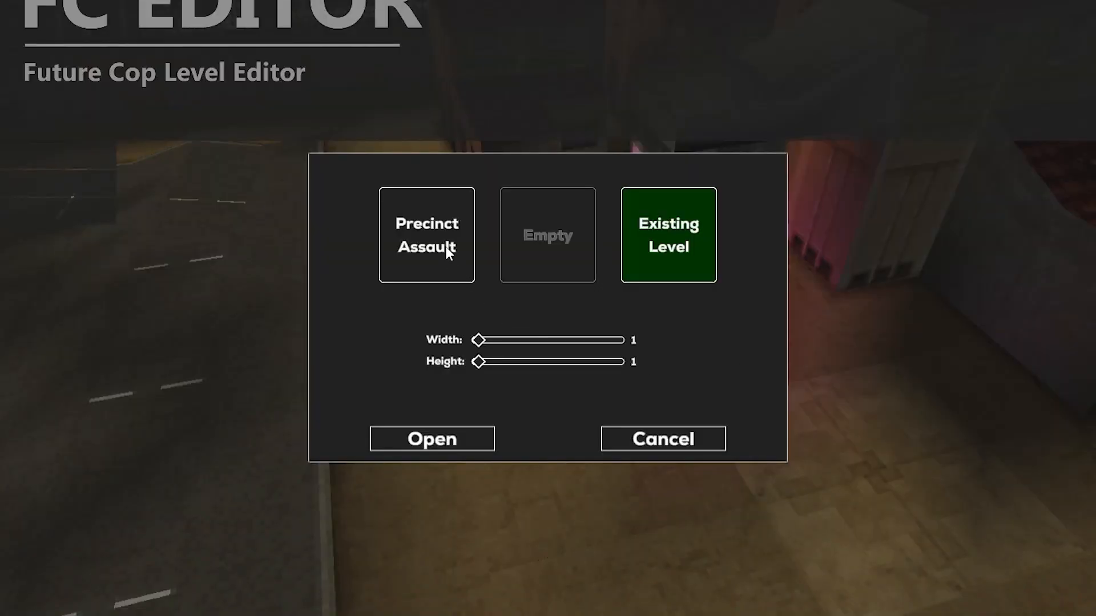
Create a new Precinct Assault level with a width of 5 and the same height.
{"action": "left_click", "coordinate": [448, 252]}
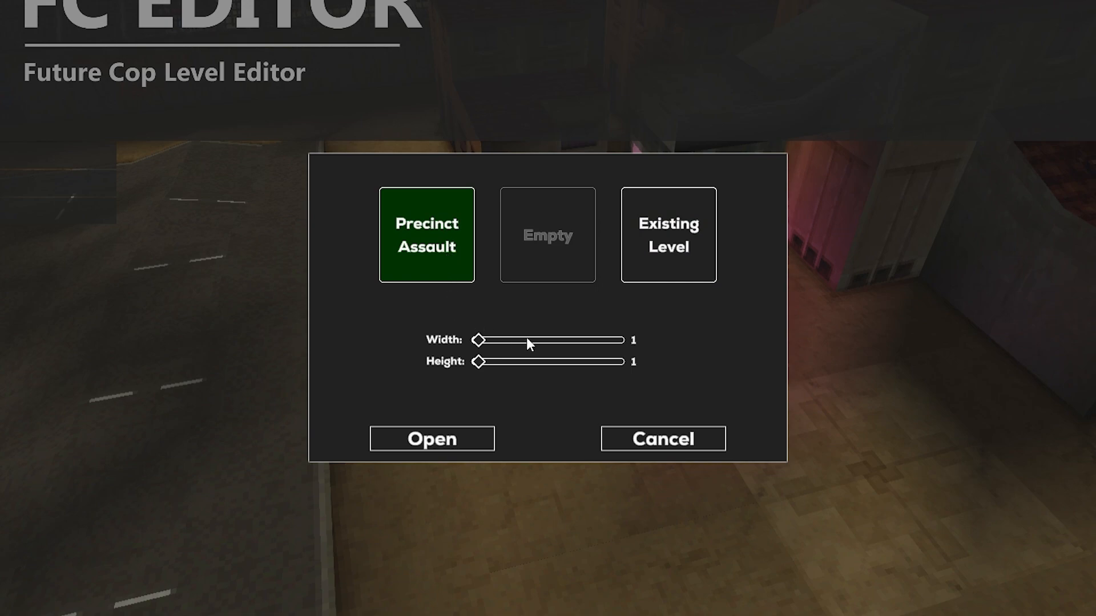
{"action": "left_click", "coordinate": [544, 341]}
{"action": "left_click", "coordinate": [544, 363]}
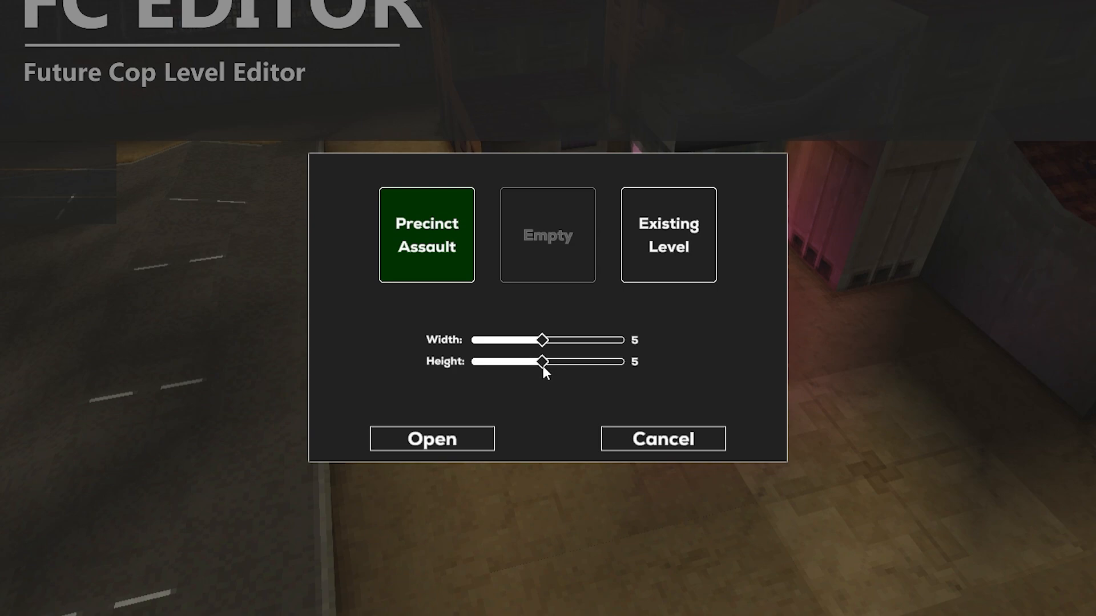
{"action": "left_click", "coordinate": [445, 440]}
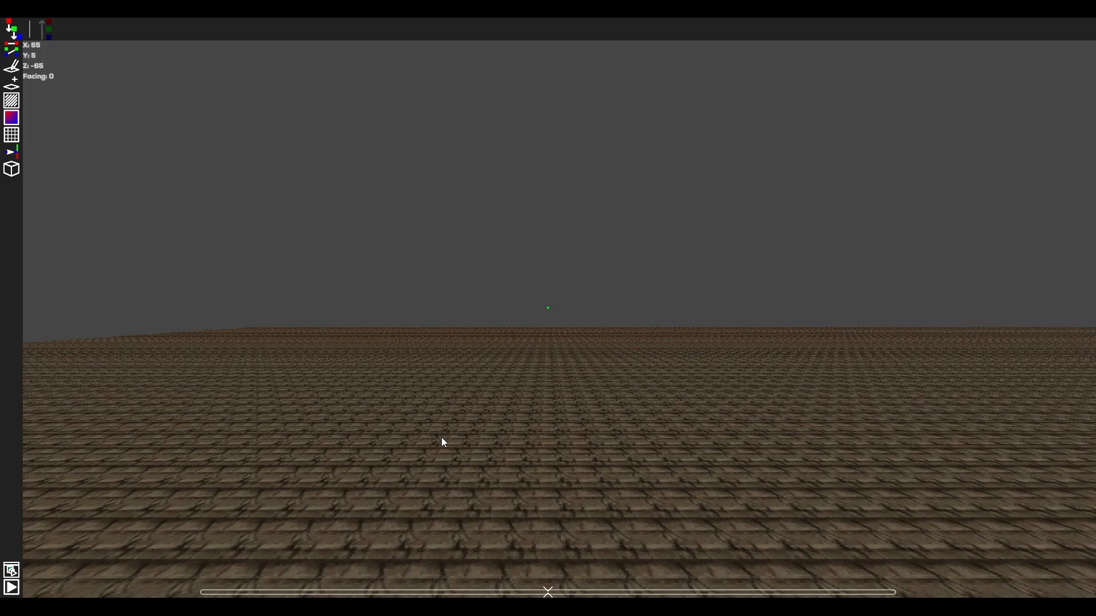
Raise several blue ground height points in one section of the new level to form small hills.
{"action": "right_click_drag", "start_coordinate": [441, 437], "coordinate": [537, 502]}
{"action": "key", "text": "s"}
{"action": "key", "text": "d"}
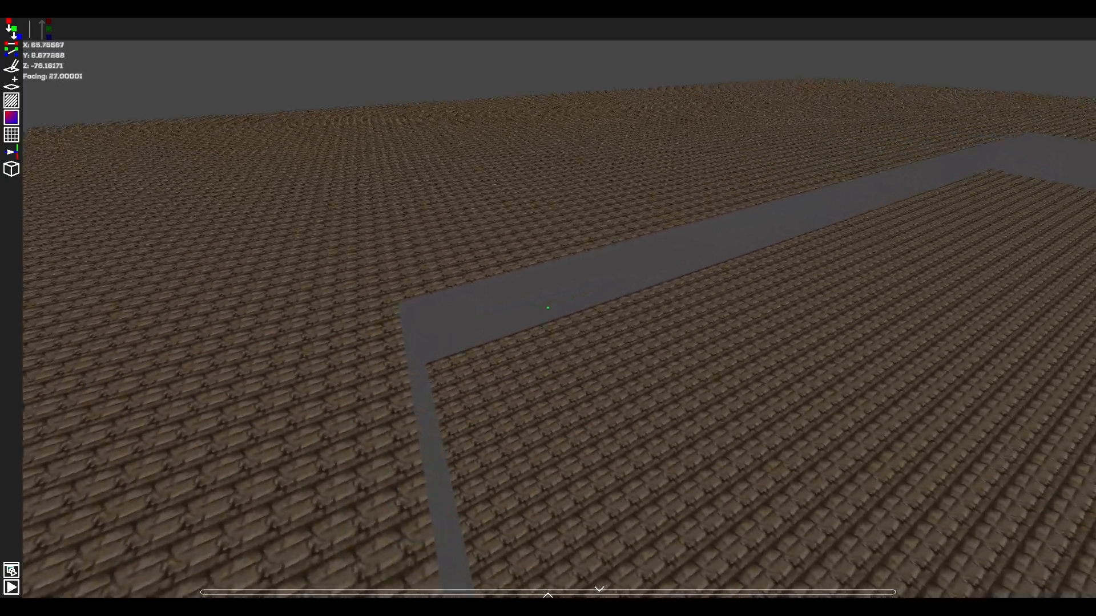
{"action": "key", "text": "d"}
{"action": "right_click_drag", "start_coordinate": [548, 308], "coordinate": [505, 314]}
{"action": "key", "text": "s"}
{"action": "key", "text": "w"}
{"action": "left_click_drag", "start_coordinate": [538, 310], "coordinate": [541, 221]}
{"action": "left_click_drag", "start_coordinate": [713, 308], "coordinate": [754, 207]}
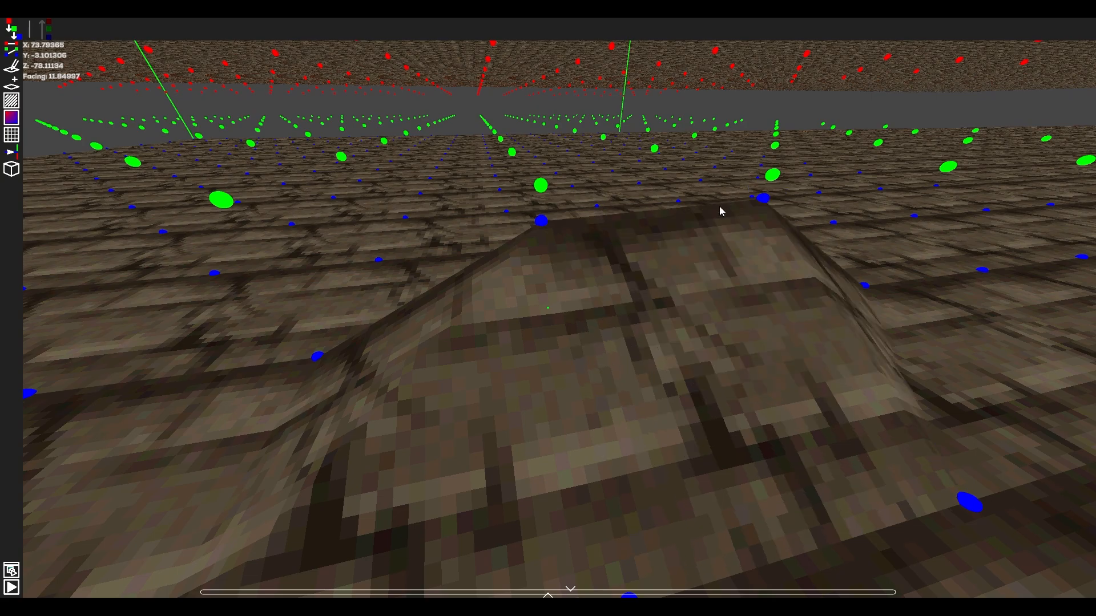
{"action": "left_click_drag", "start_coordinate": [370, 208], "coordinate": [349, 154]}
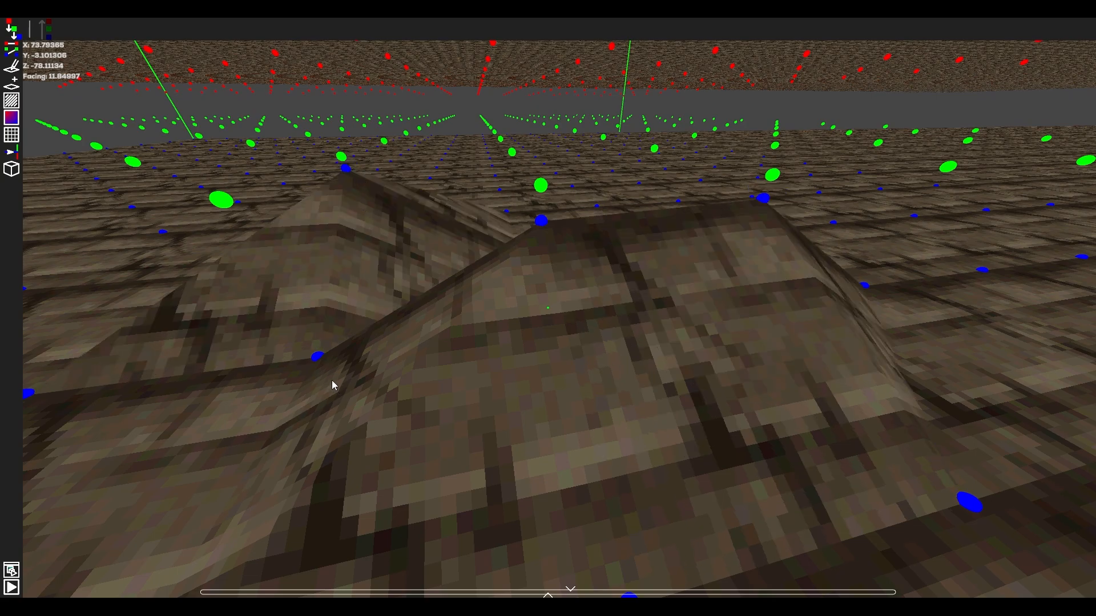
{"action": "left_click_drag", "start_coordinate": [319, 356], "coordinate": [323, 342]}
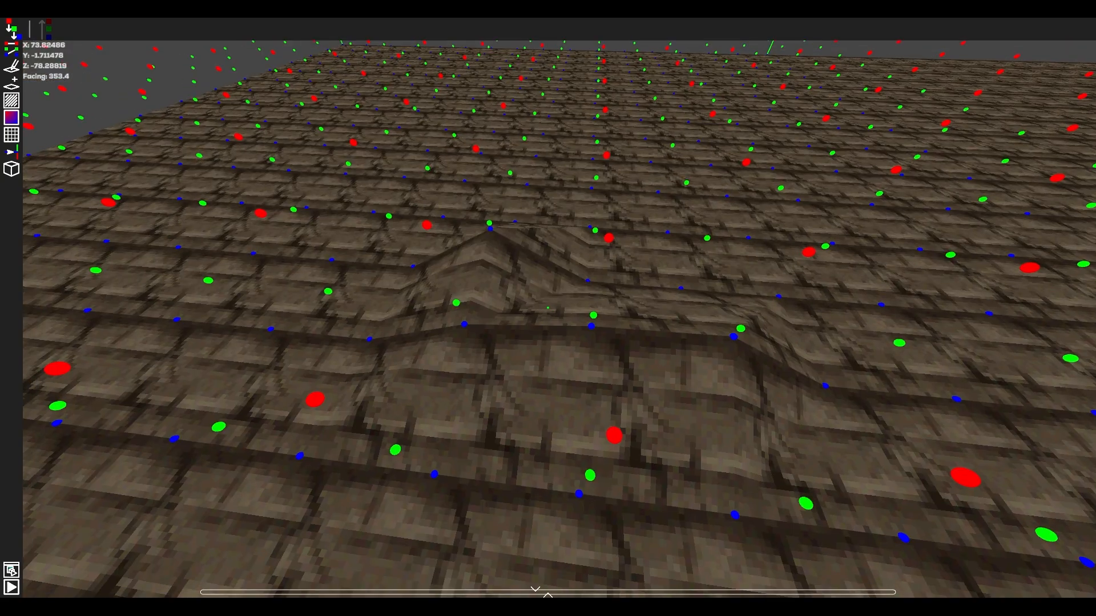
Select the block of ground height points around the hills and level the terrain there.
{"action": "left_click_drag", "start_coordinate": [548, 308], "coordinate": [548, 308]}
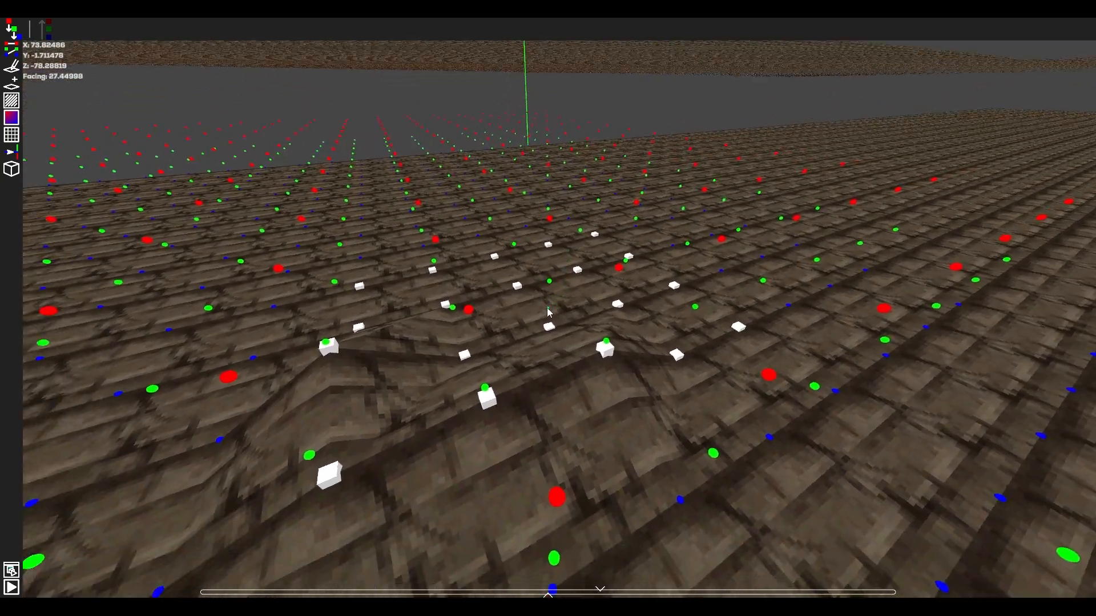
{"action": "key", "text": "Return"}
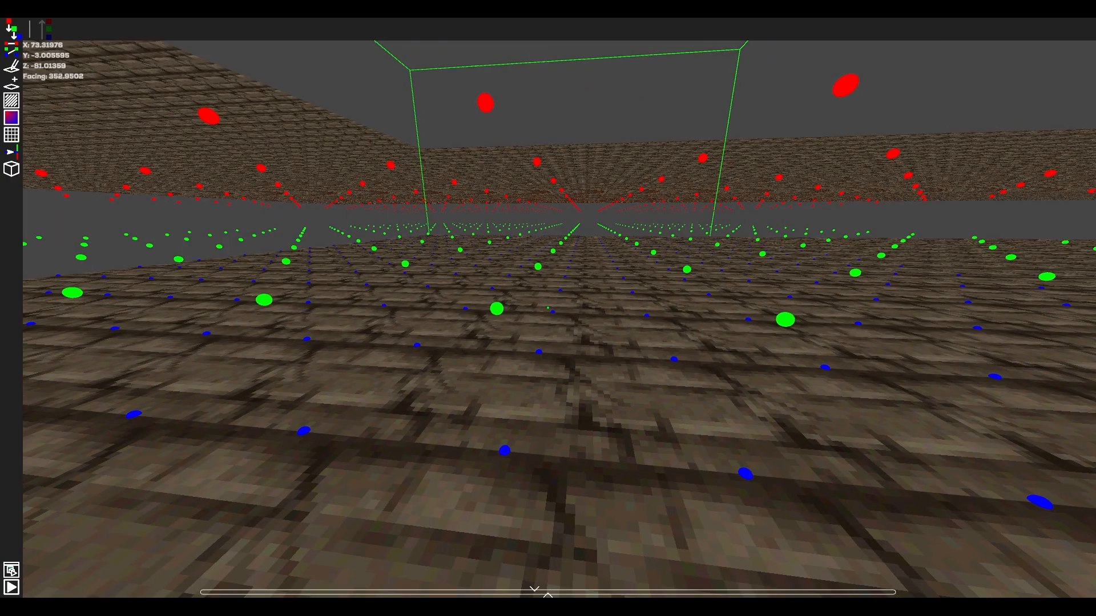
{"action": "key", "text": "s"}
{"action": "key", "text": "d"}
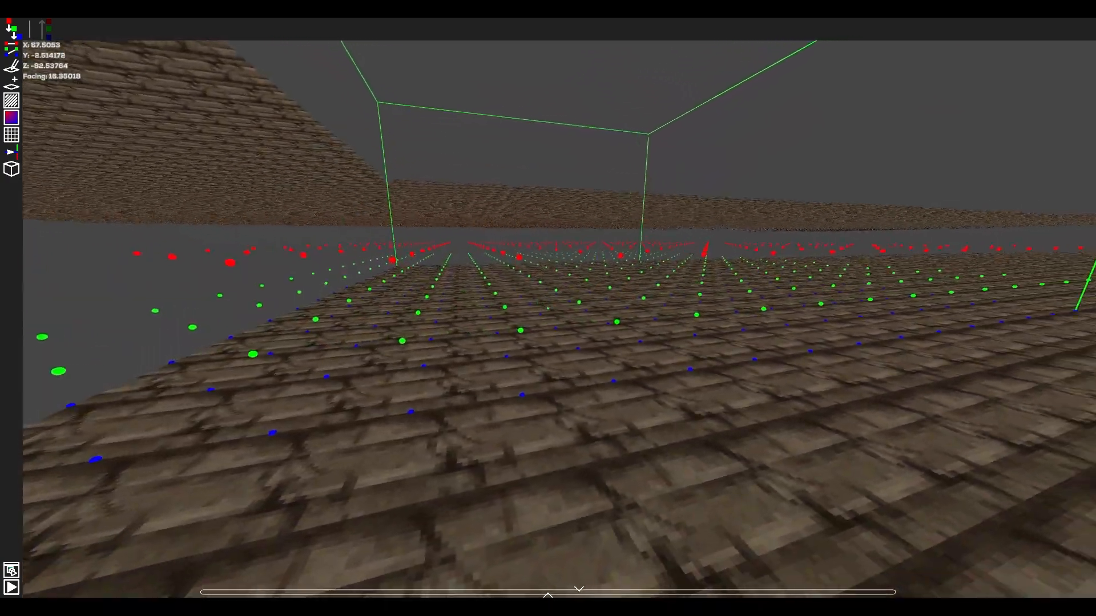
{"action": "key", "text": "d"}
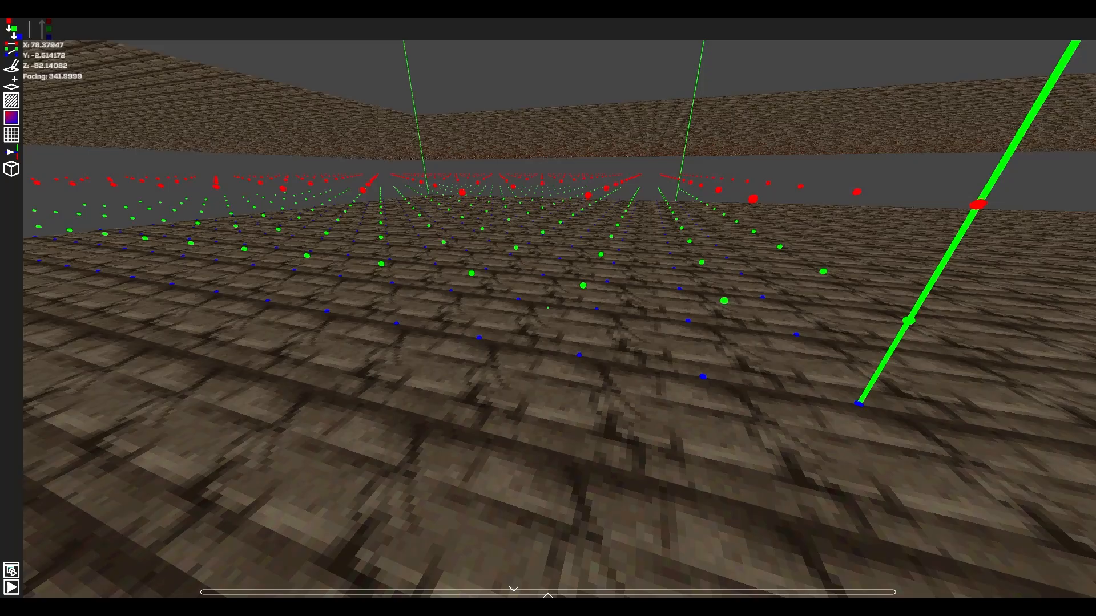
Raise several neighbouring blue ground height points one at a time to form an uneven ridge in the section.
{"action": "key", "text": "a"}
{"action": "key", "text": "a"}
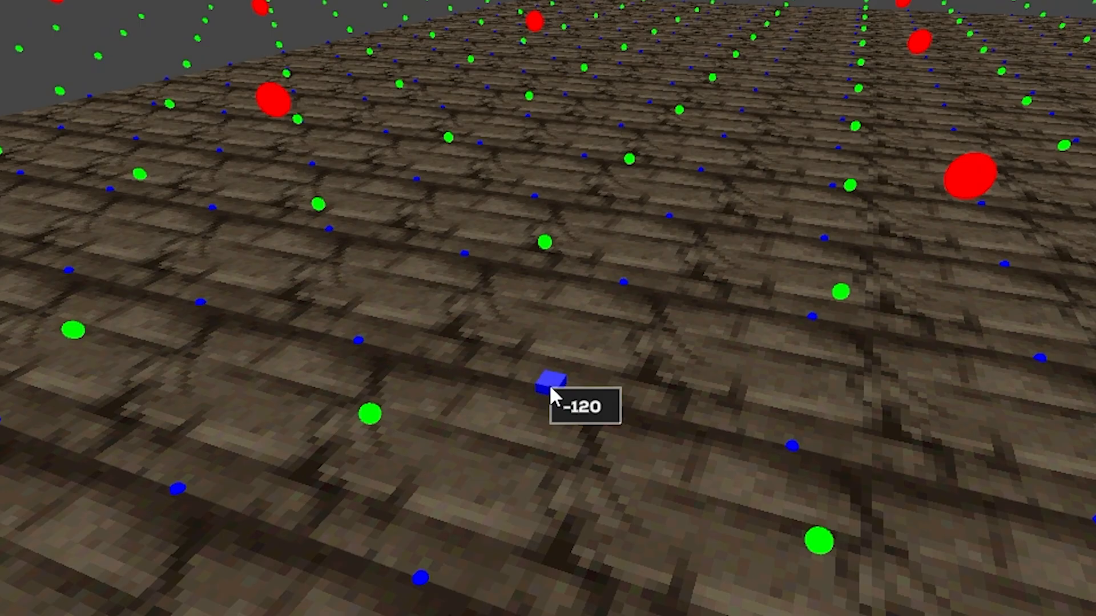
{"action": "mouse_move", "coordinate": [531, 302]}
{"action": "left_mouse_down"}
{"action": "mouse_move", "coordinate": [525, 261]}
{"action": "mouse_move", "coordinate": [536, 286]}
{"action": "left_mouse_up"}
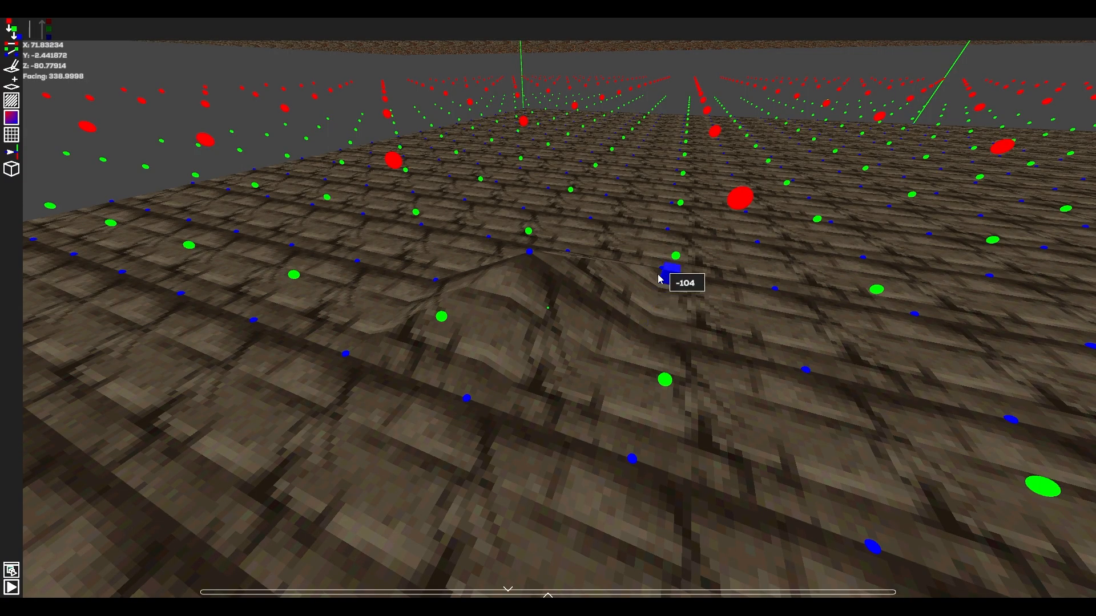
{"action": "left_click_drag", "start_coordinate": [660, 278], "coordinate": [660, 278]}
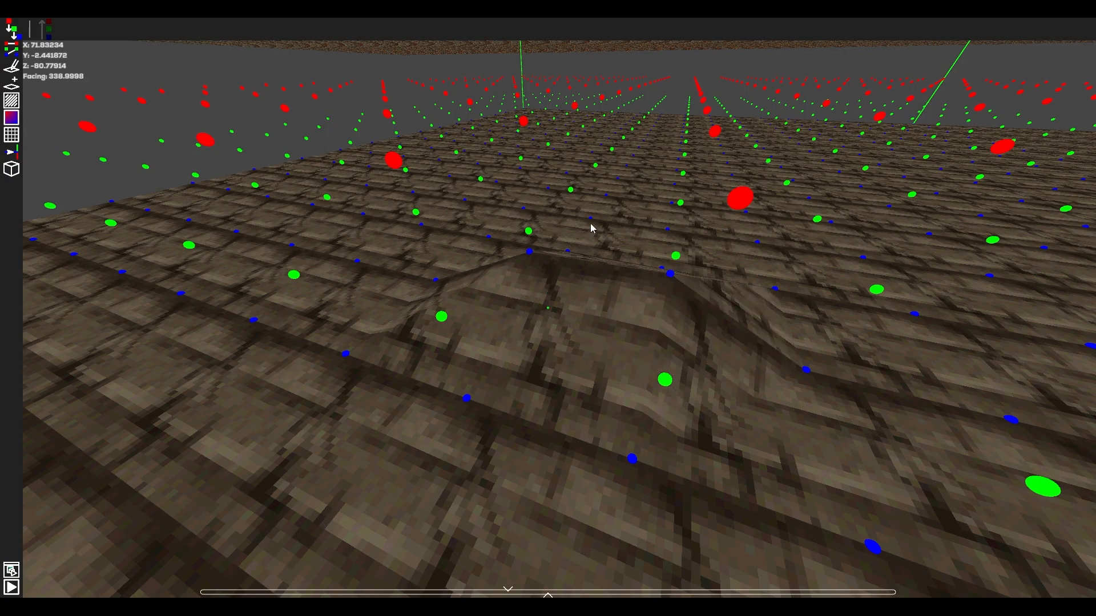
{"action": "left_click_drag", "start_coordinate": [593, 179], "coordinate": [594, 151]}
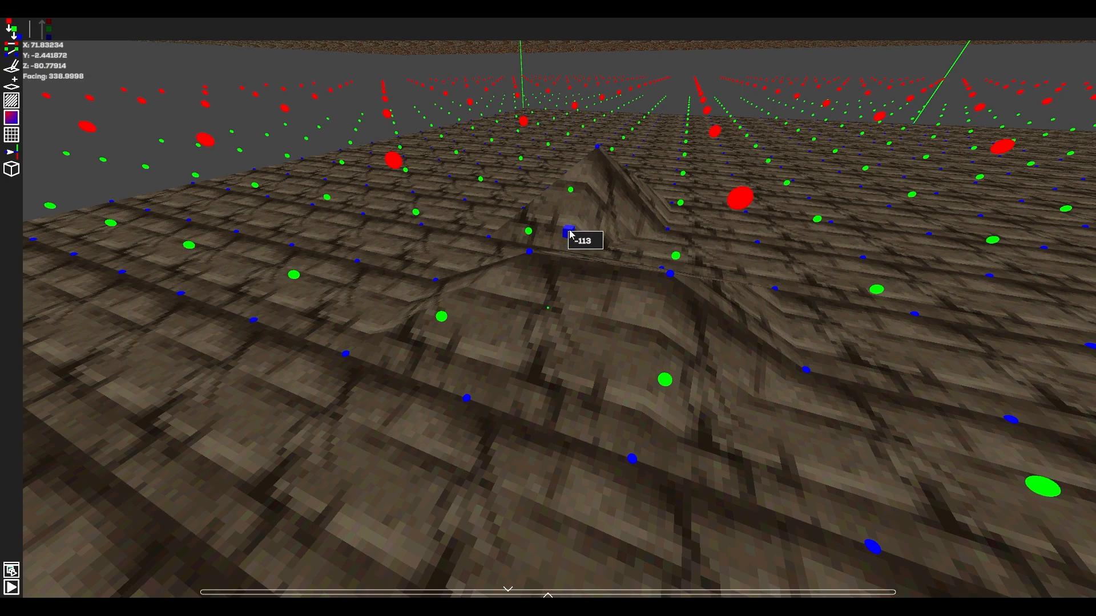
{"action": "left_click_drag", "start_coordinate": [571, 213], "coordinate": [571, 213]}
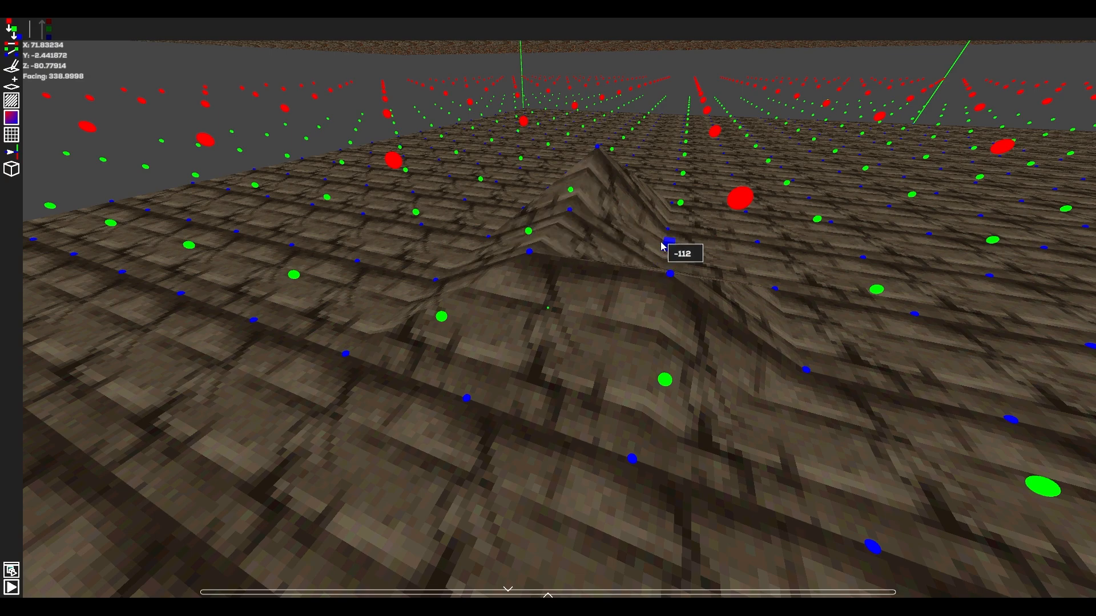
{"action": "left_click_drag", "start_coordinate": [662, 246], "coordinate": [662, 247]}
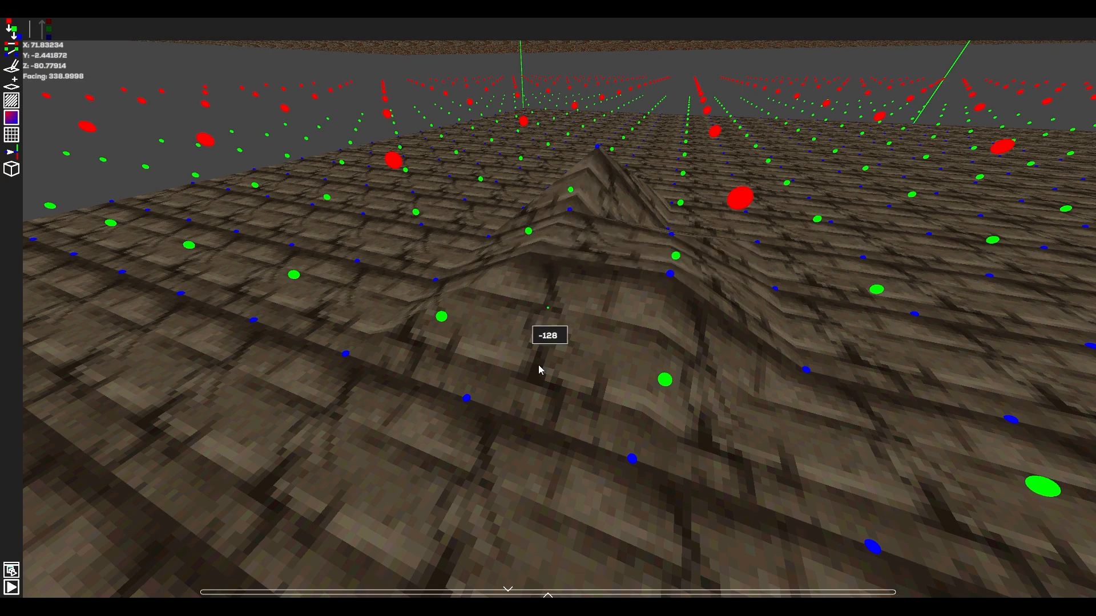
Pull one ground height point up into a very tall spike and bring it back down near ground level.
{"action": "left_click_drag", "start_coordinate": [539, 370], "coordinate": [539, 379]}
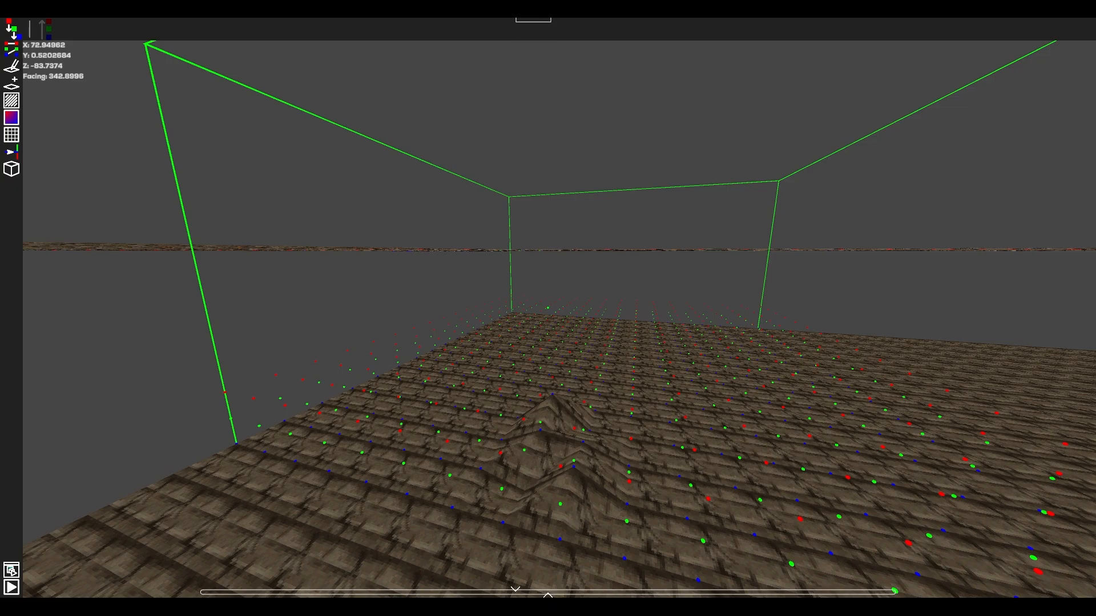
{"action": "left_click_drag", "start_coordinate": [517, 6], "coordinate": [517, 5]}
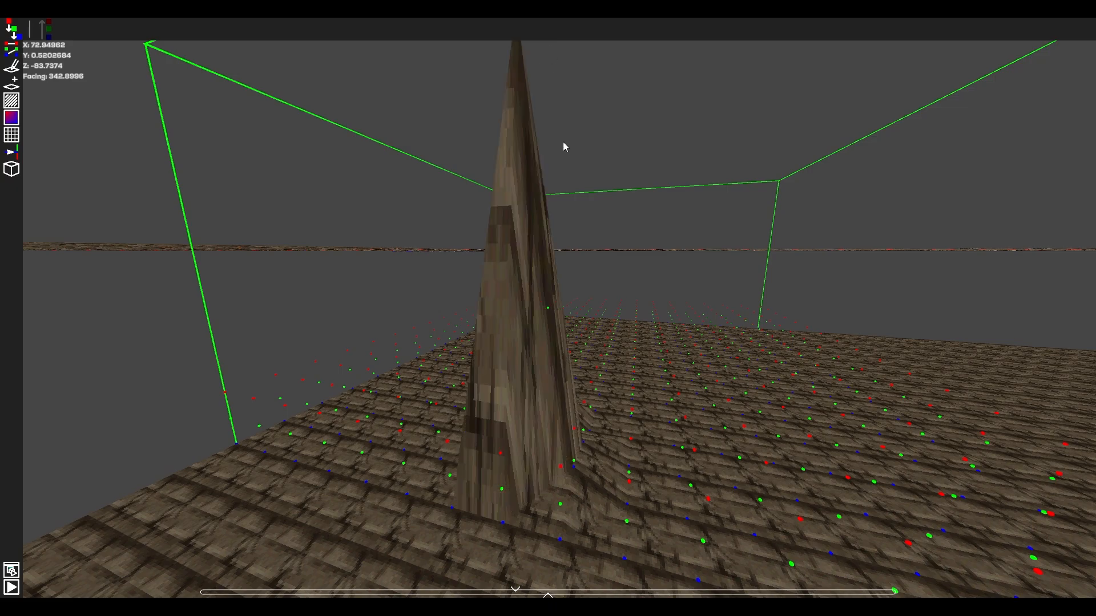
{"action": "right_click_drag", "start_coordinate": [563, 143], "coordinate": [525, 229]}
{"action": "key", "text": "w"}
{"action": "left_click_drag", "start_coordinate": [552, 70], "coordinate": [552, 70]}
{"action": "left_click_drag", "start_coordinate": [572, 400], "coordinate": [582, 485]}
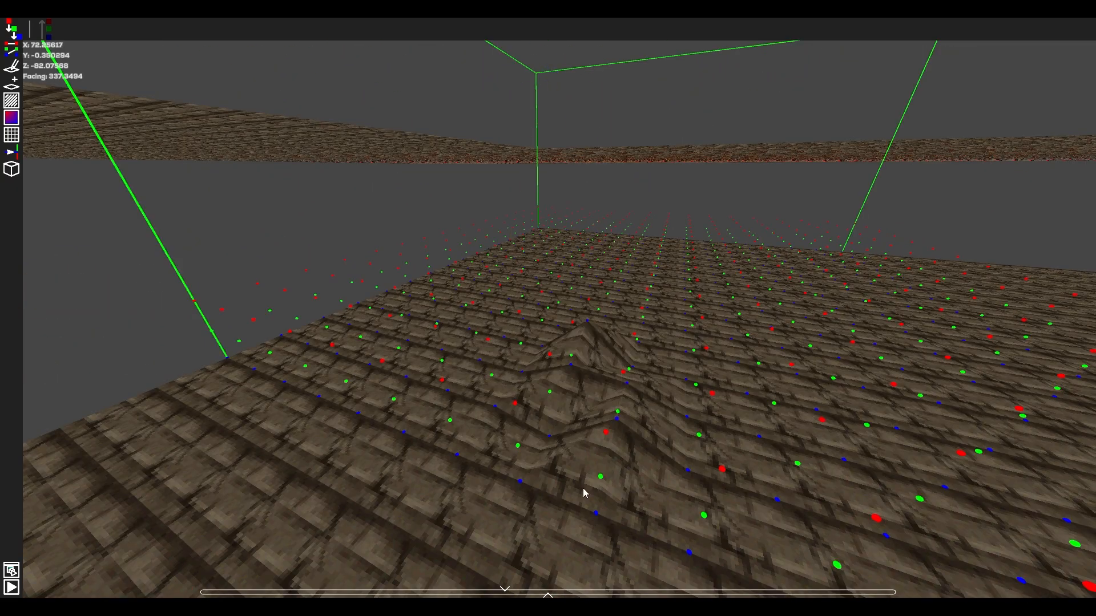
Lower the raised ground points of the ridge below the surrounding terrain to form a small hollow.
{"action": "key", "text": "w"}
{"action": "left_click_drag", "start_coordinate": [712, 465], "coordinate": [703, 345]}
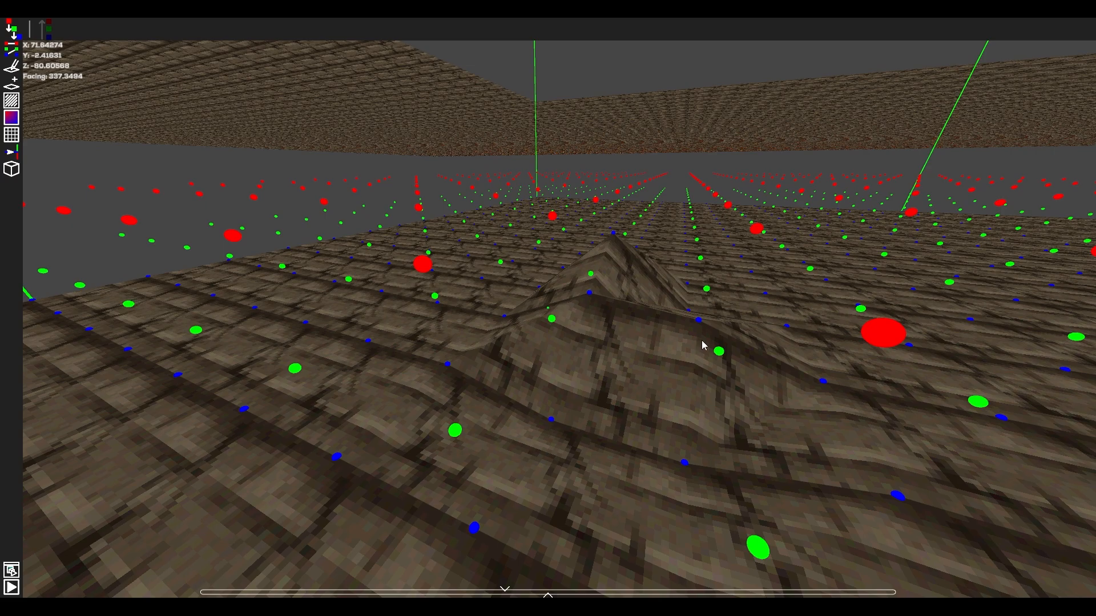
{"action": "left_click_drag", "start_coordinate": [688, 419], "coordinate": [590, 449]}
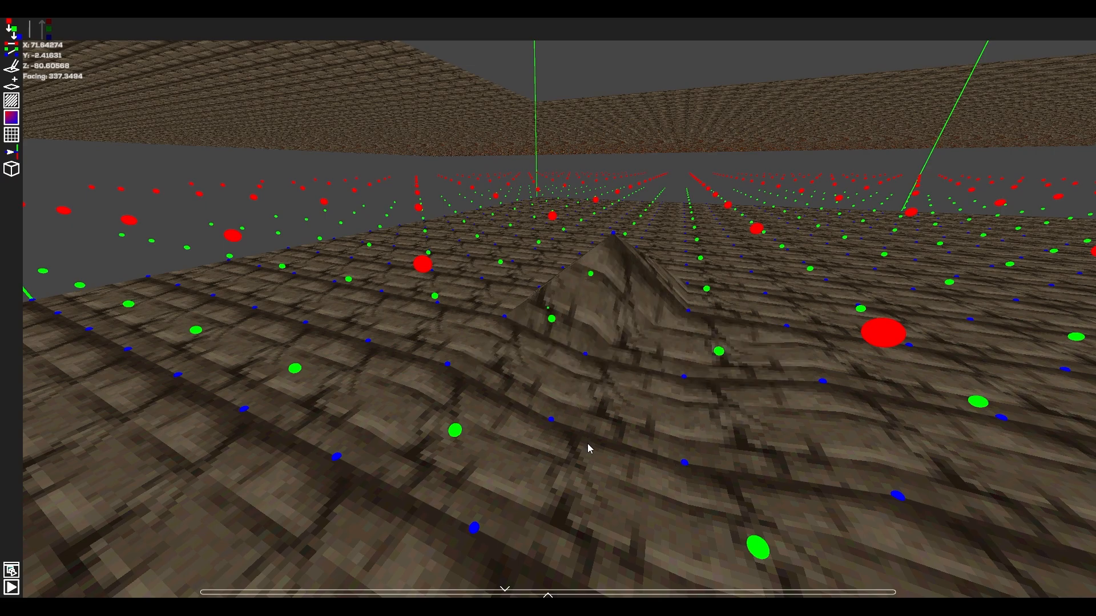
{"action": "left_click_drag", "start_coordinate": [619, 346], "coordinate": [622, 395]}
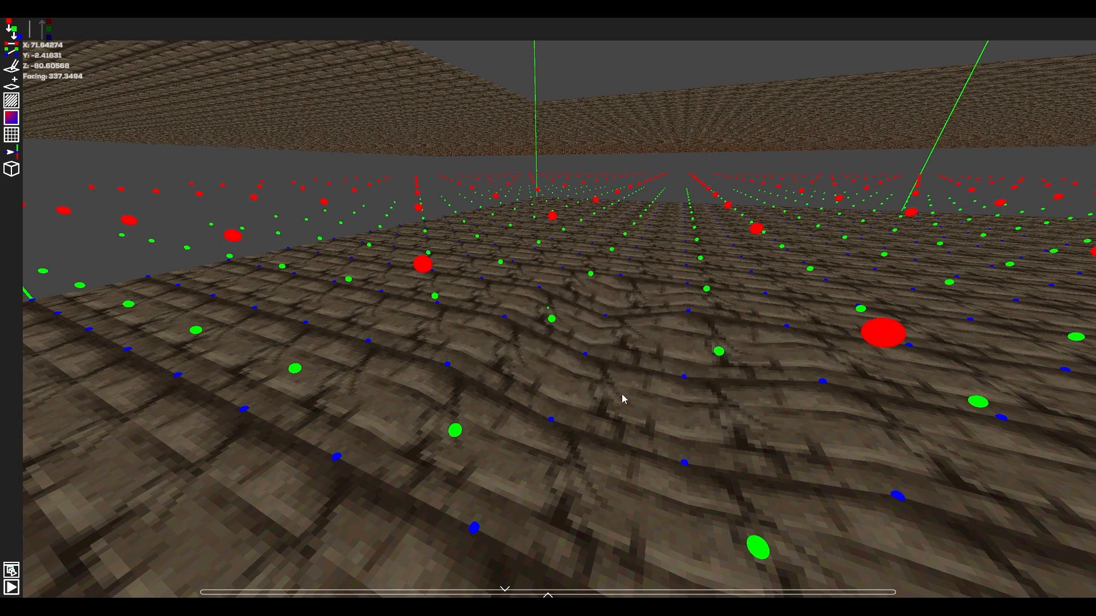
{"action": "right_click_drag", "start_coordinate": [613, 412], "coordinate": [552, 303]}
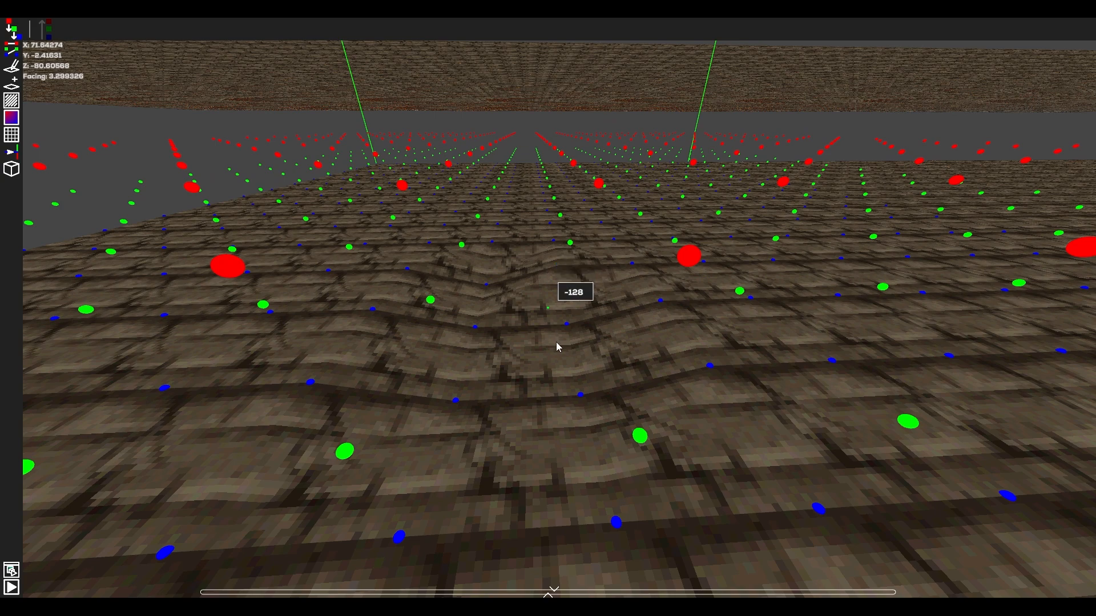
{"action": "left_click_drag", "start_coordinate": [558, 347], "coordinate": [558, 352]}
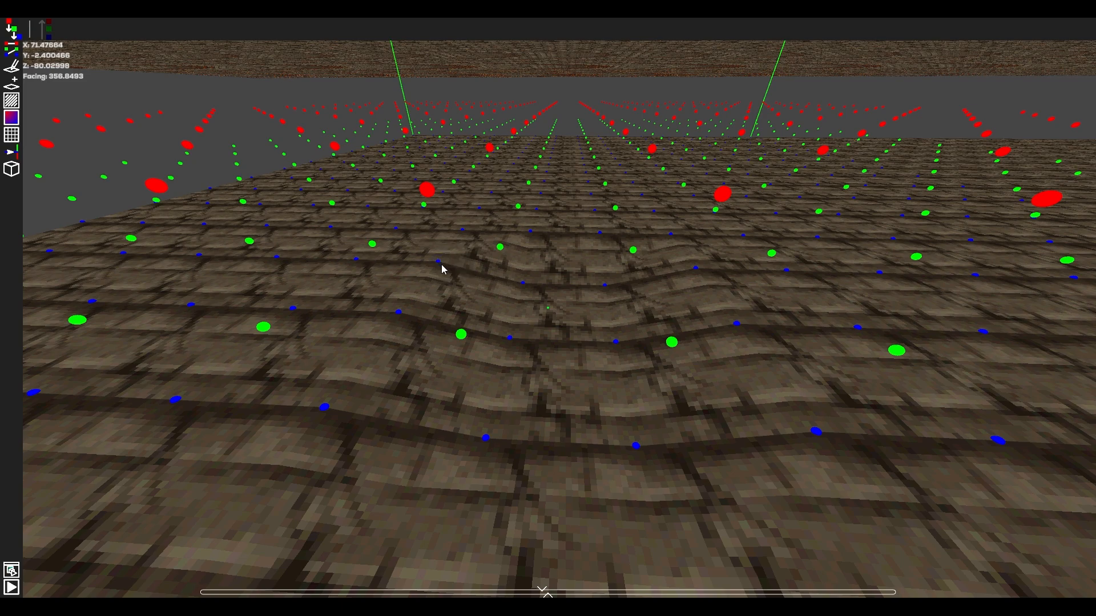
Enter a height of -120 for one sunken ground point at the hollow's edge and raise the sunken point beside it.
{"action": "left_click", "coordinate": [605, 284]}
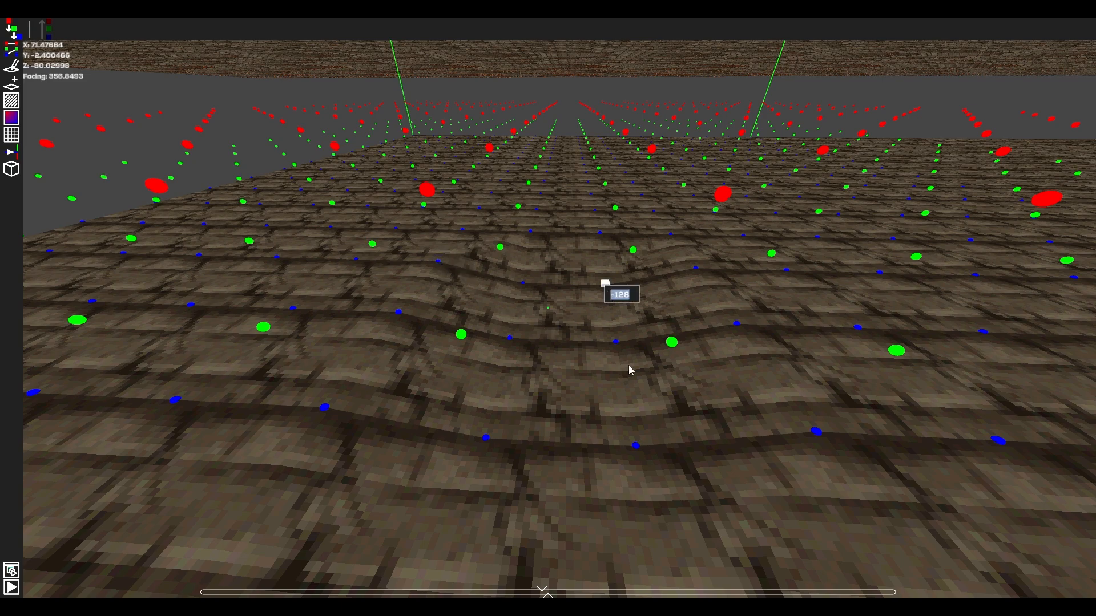
{"action": "type", "text": "-120"}
{"action": "key", "text": "Return"}
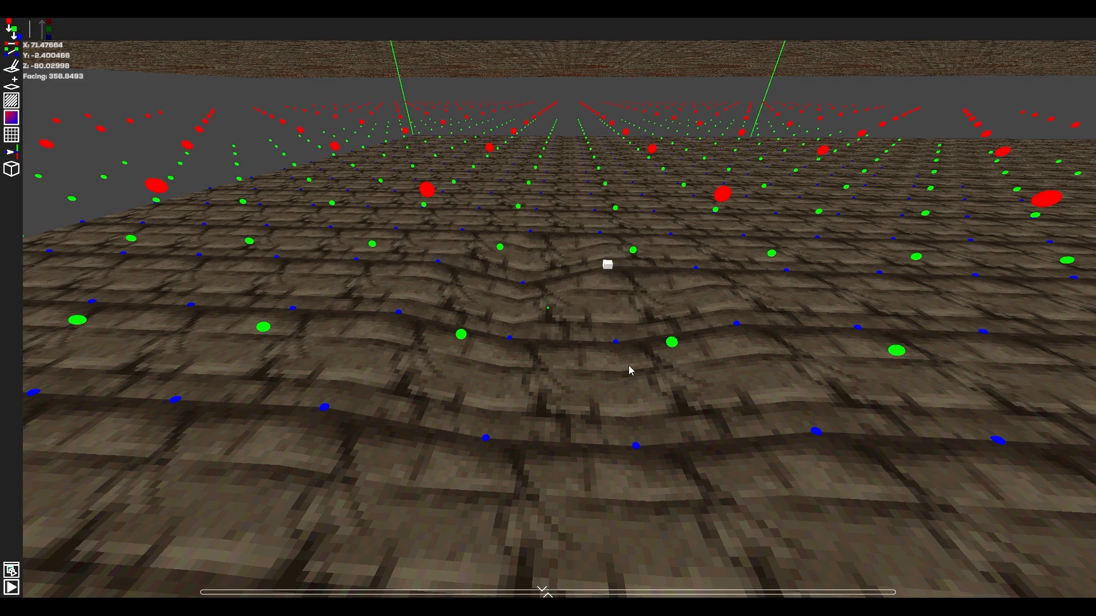
{"action": "left_click", "coordinate": [523, 283]}
{"action": "type", "text": "-1"}
{"action": "key", "text": "Return"}
Select several ground points around the hollow, leave out the near sunken one, and raise the selected group together.
{"action": "key", "text": "d"}
{"action": "right_click_drag", "start_coordinate": [526, 285], "coordinate": [314, 320]}
{"action": "key", "text": "w"}
{"action": "key", "text": "a"}
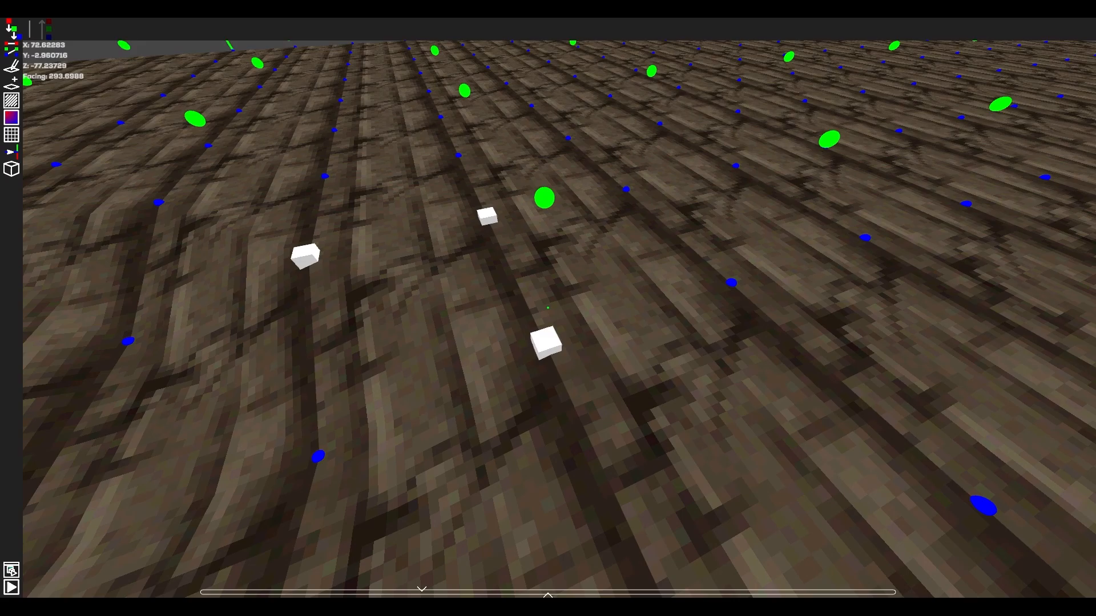
{"action": "key", "text": "a"}
{"action": "key", "text": "d"}
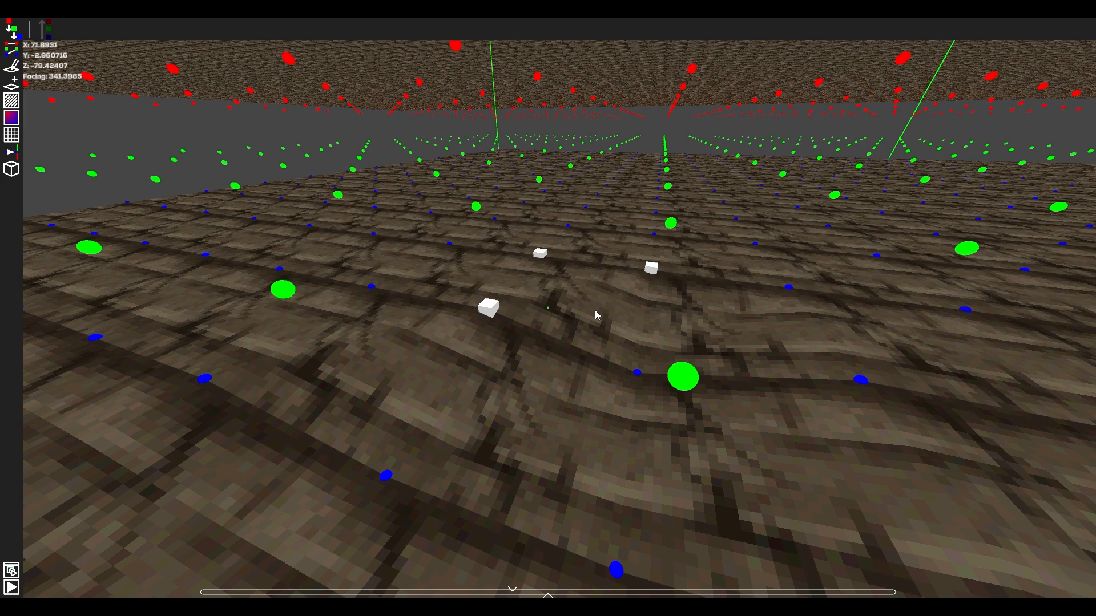
{"action": "left_click", "coordinate": [619, 374]}
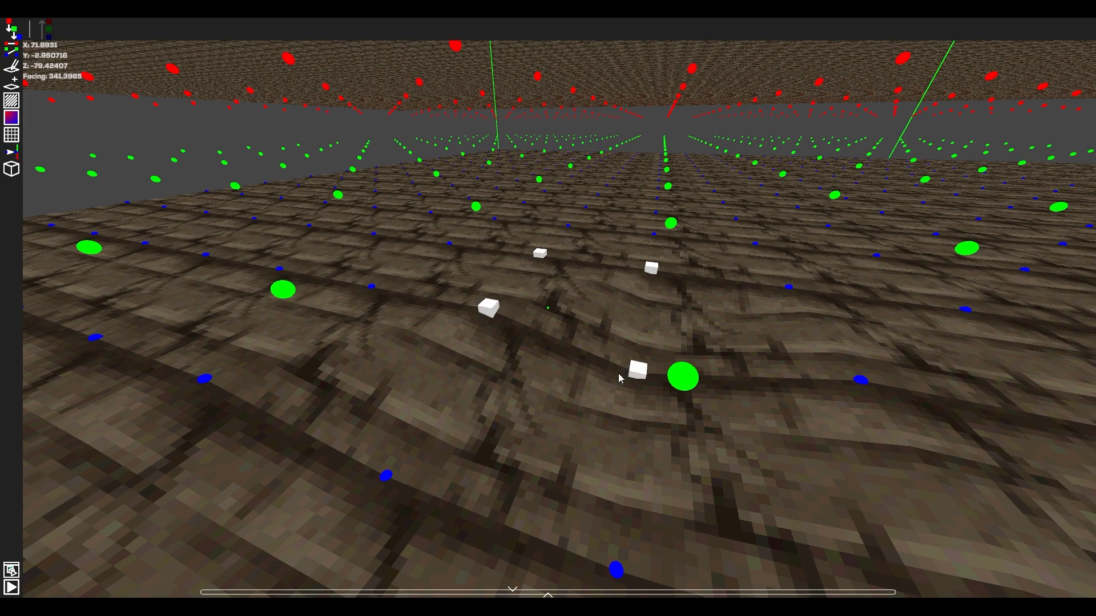
{"action": "left_click", "coordinate": [375, 293]}
{"action": "left_click", "coordinate": [452, 252]}
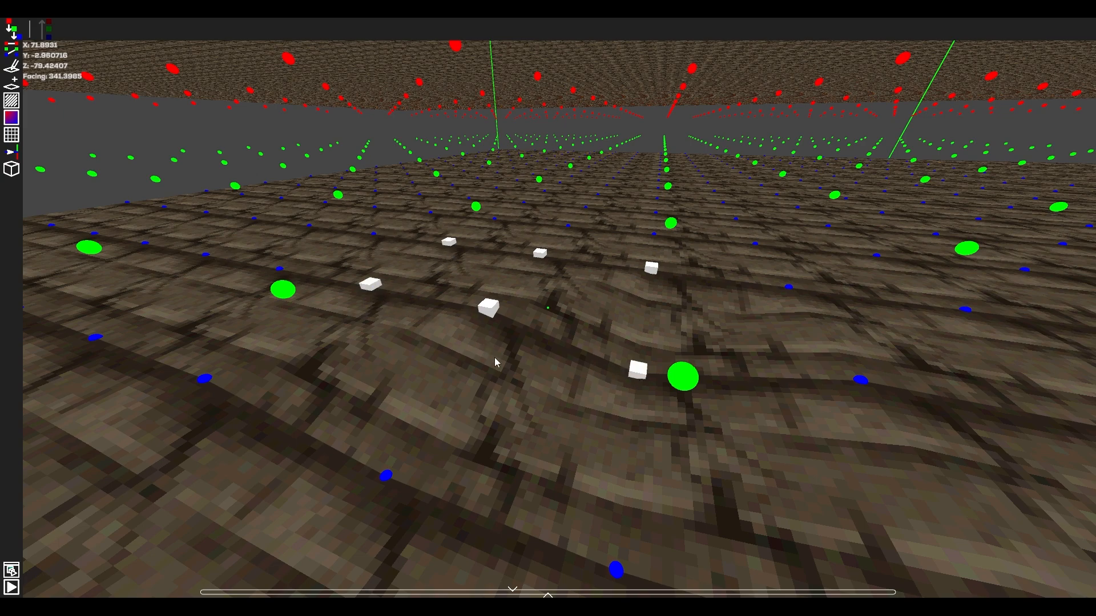
{"action": "left_click", "coordinate": [633, 372]}
{"action": "left_click_drag", "start_coordinate": [486, 315], "coordinate": [486, 278]}
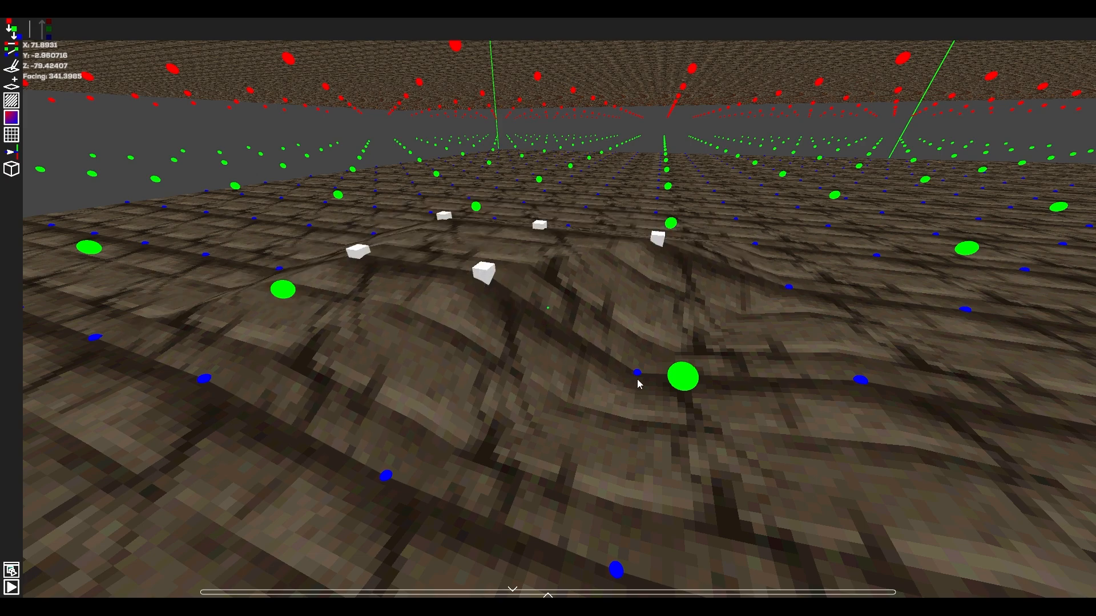
{"action": "left_click_drag", "start_coordinate": [638, 374], "coordinate": [642, 339]}
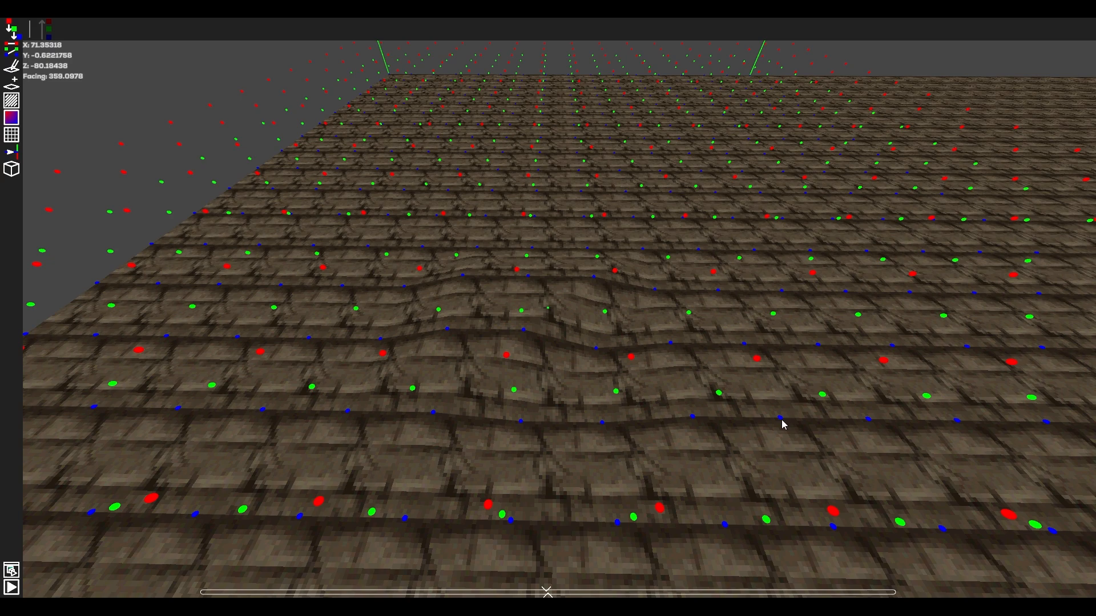
Select the rectangular block of ground points around the uneven area, level them to one height, and clear the selection.
{"action": "left_click", "coordinate": [780, 419]}
{"action": "left_click", "coordinate": [388, 216], "text": "shift"}
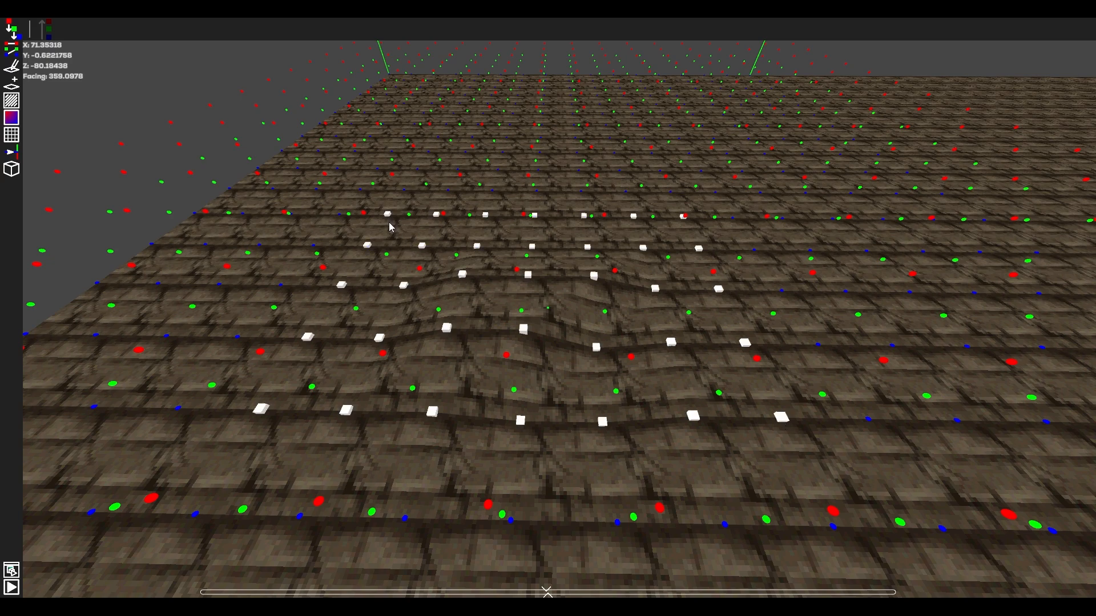
{"action": "left_click_drag", "start_coordinate": [523, 331], "coordinate": [520, 514]}
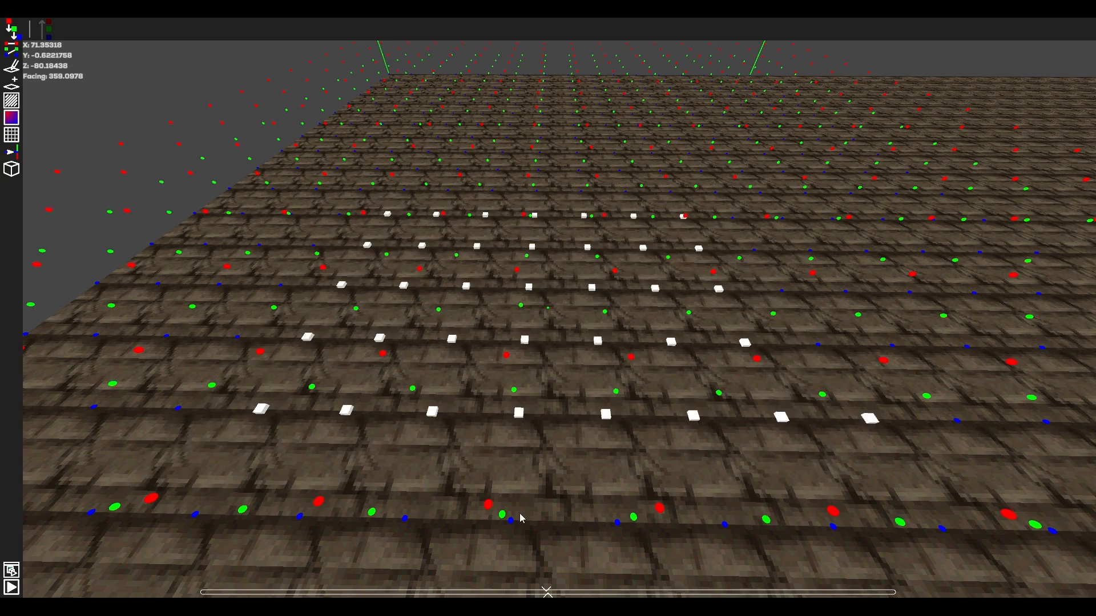
{"action": "left_click", "coordinate": [520, 514]}
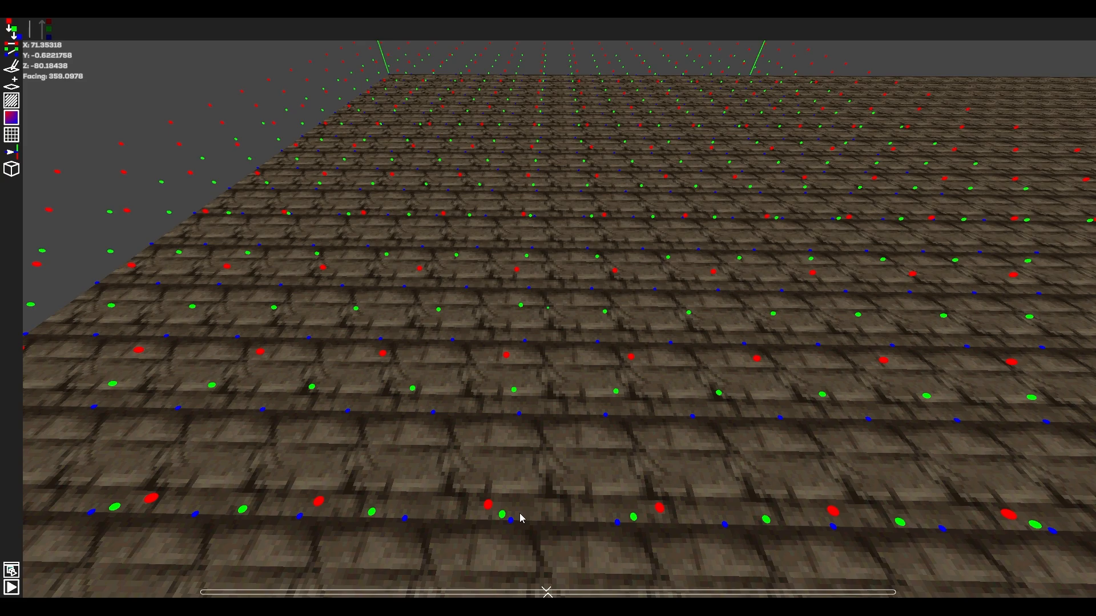
Select all blue ground height points in the section, switch to all green height points, and clear the selection.
{"action": "right_click_drag", "start_coordinate": [548, 308], "coordinate": [440, 305]}
{"action": "key", "text": "w"}
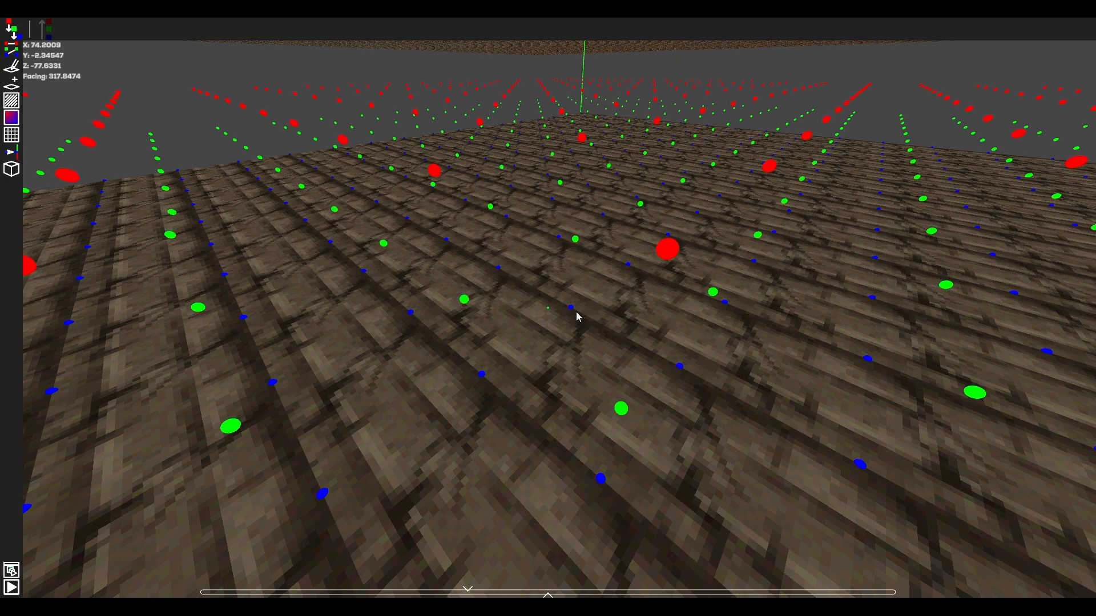
{"action": "left_click", "coordinate": [571, 307]}
{"action": "mouse_move", "coordinate": [571, 307]}
{"action": "left_mouse_down"}
{"action": "mouse_move", "coordinate": [571, 283]}
{"action": "mouse_move", "coordinate": [574, 309]}
{"action": "left_mouse_up"}
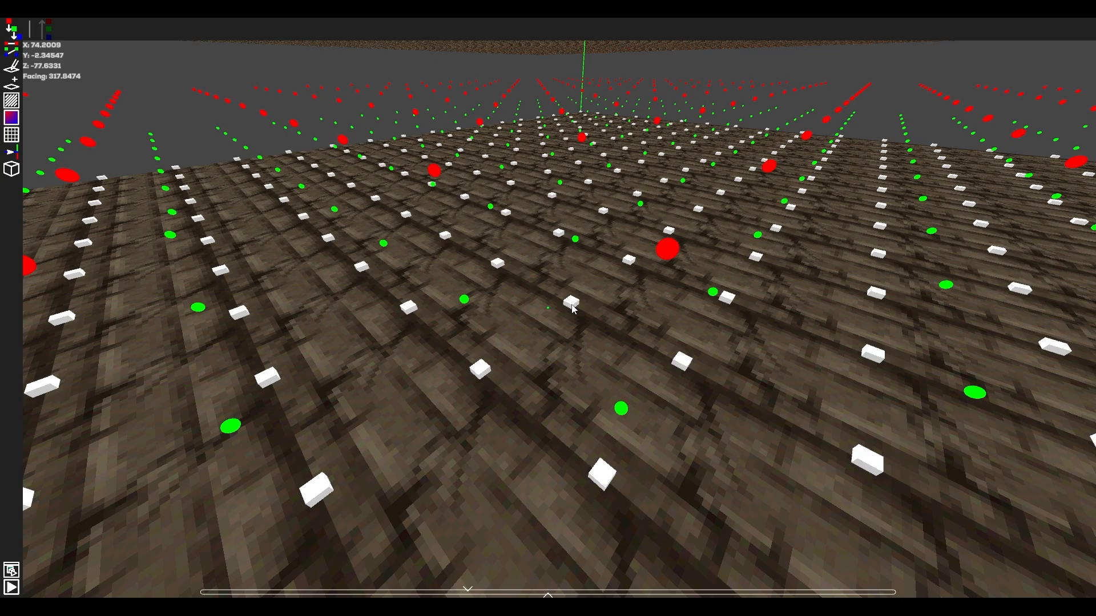
{"action": "left_click", "coordinate": [577, 319]}
{"action": "left_click", "coordinate": [575, 246]}
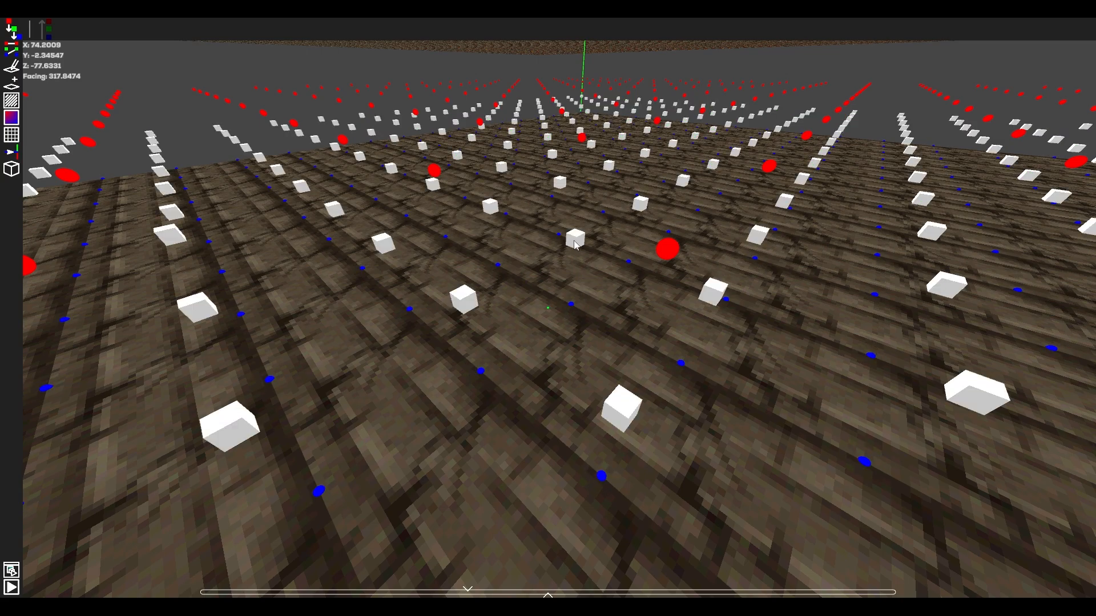
{"action": "left_click", "coordinate": [576, 245]}
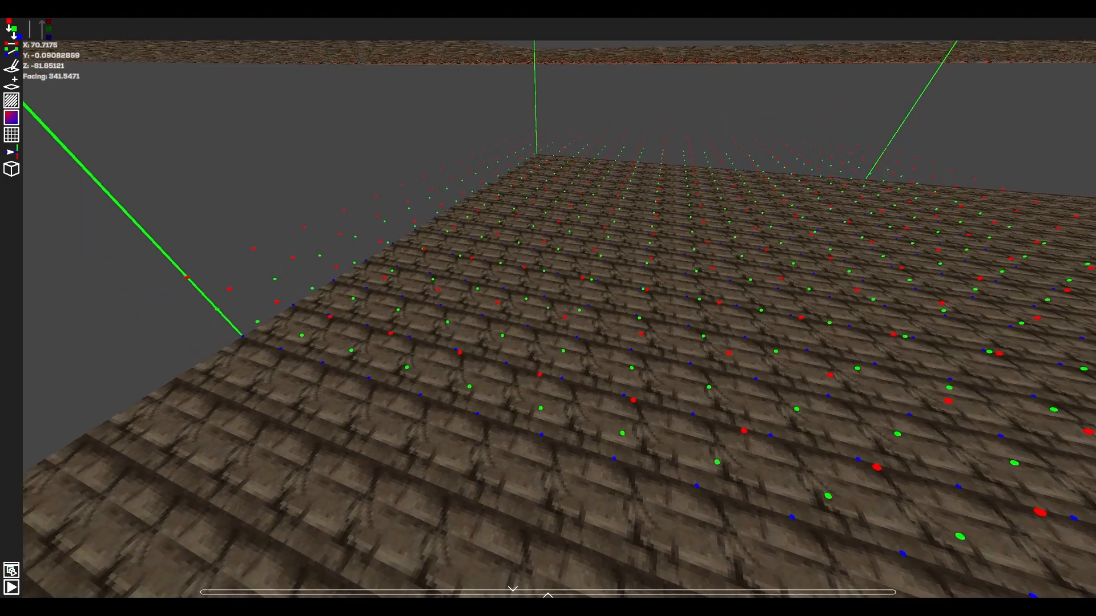
Examine the red, green and blue height points across the section and along its boundaries from several viewpoints.
{"action": "key", "text": "d"}
{"action": "key", "text": "w"}
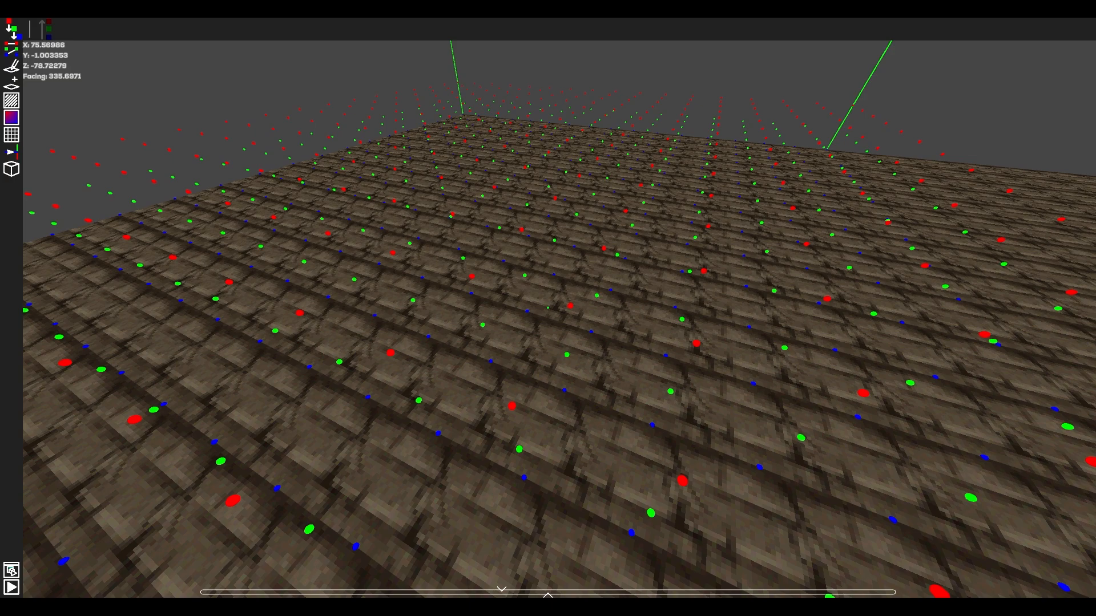
{"action": "left_click", "coordinate": [548, 308]}
{"action": "left_click", "coordinate": [547, 308]}
{"action": "left_click", "coordinate": [548, 307]}
{"action": "left_click", "coordinate": [548, 308]}
{"action": "left_click", "coordinate": [547, 308]}
{"action": "left_click", "coordinate": [548, 308]}
{"action": "key", "text": "s"}
{"action": "key", "text": "space"}
{"action": "key", "text": "a"}
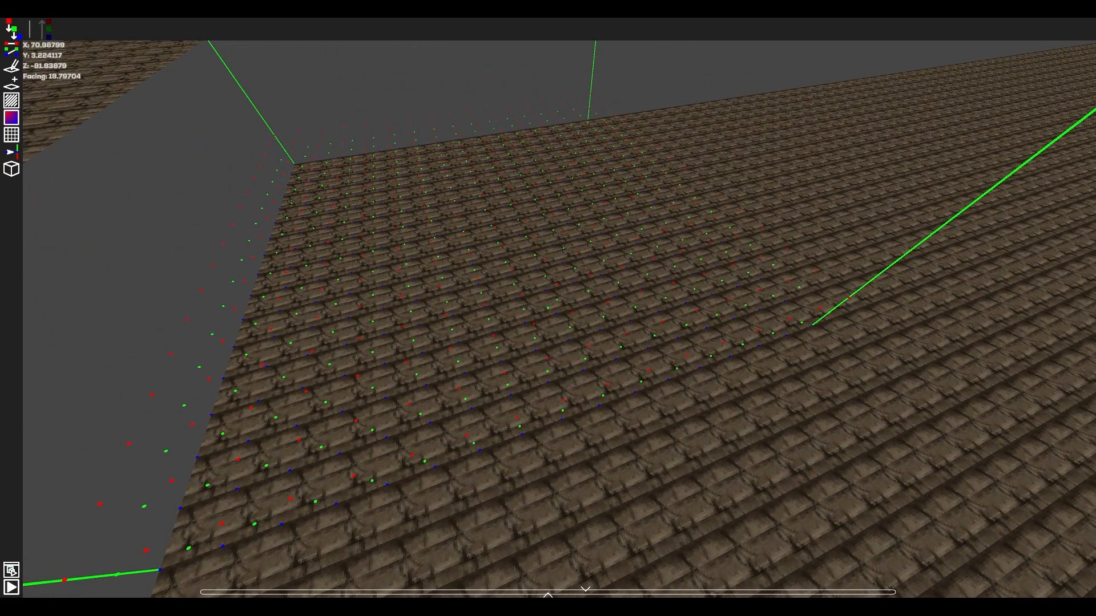
{"action": "key", "text": "w"}
{"action": "key", "text": "shift"}
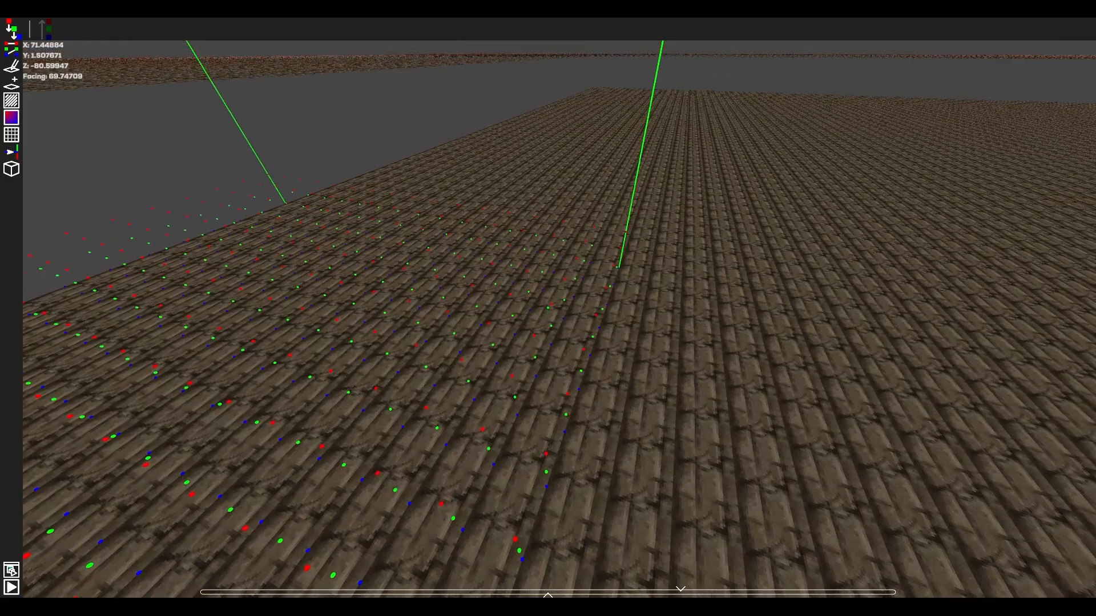
{"action": "left_click_drag", "start_coordinate": [548, 308], "coordinate": [548, 308]}
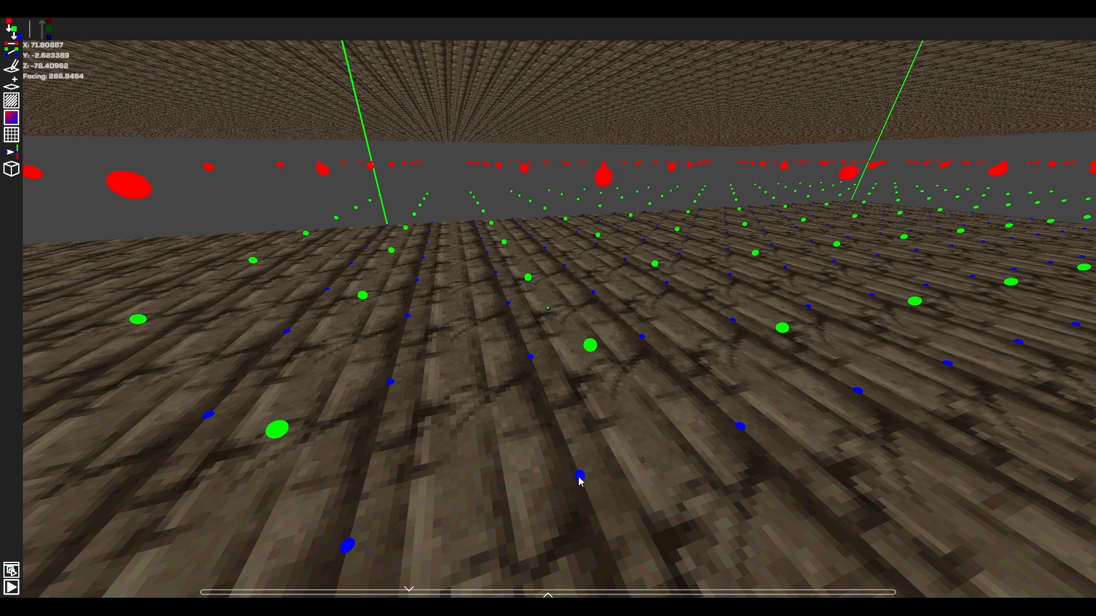
{"action": "left_click_drag", "start_coordinate": [603, 181], "coordinate": [584, 372]}
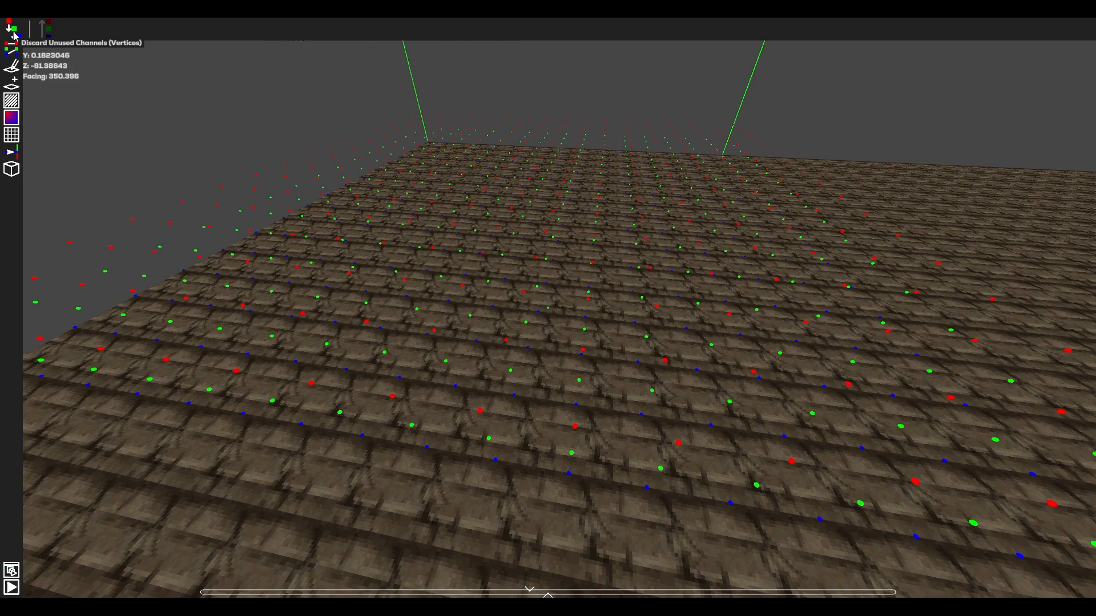
Discard the unused vertex height channels in the section.
{"action": "left_click", "coordinate": [14, 35]}
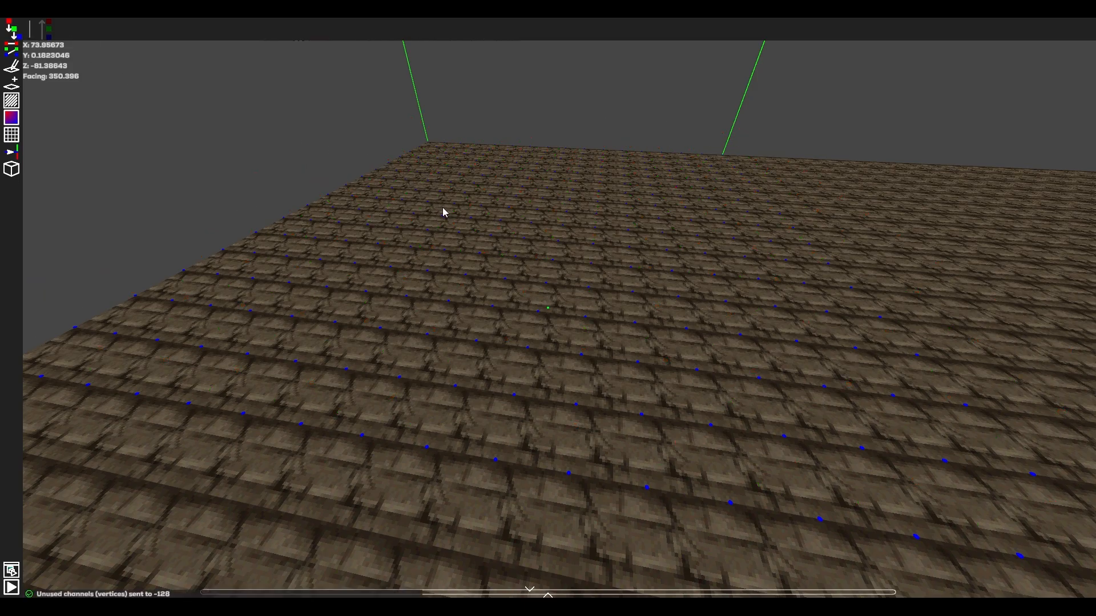
{"action": "key", "text": "d"}
{"action": "right_click_drag", "start_coordinate": [463, 233], "coordinate": [491, 203]}
{"action": "key", "text": "s"}
{"action": "key", "text": "shift"}
{"action": "key", "text": "s"}
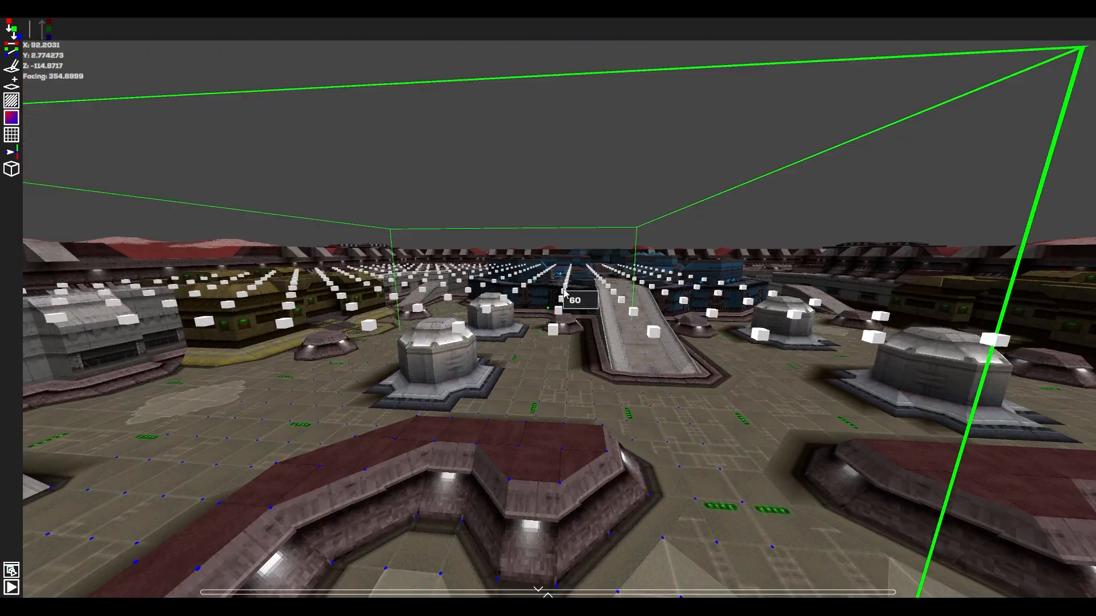
{"action": "left_click_drag", "start_coordinate": [564, 292], "coordinate": [565, 225]}
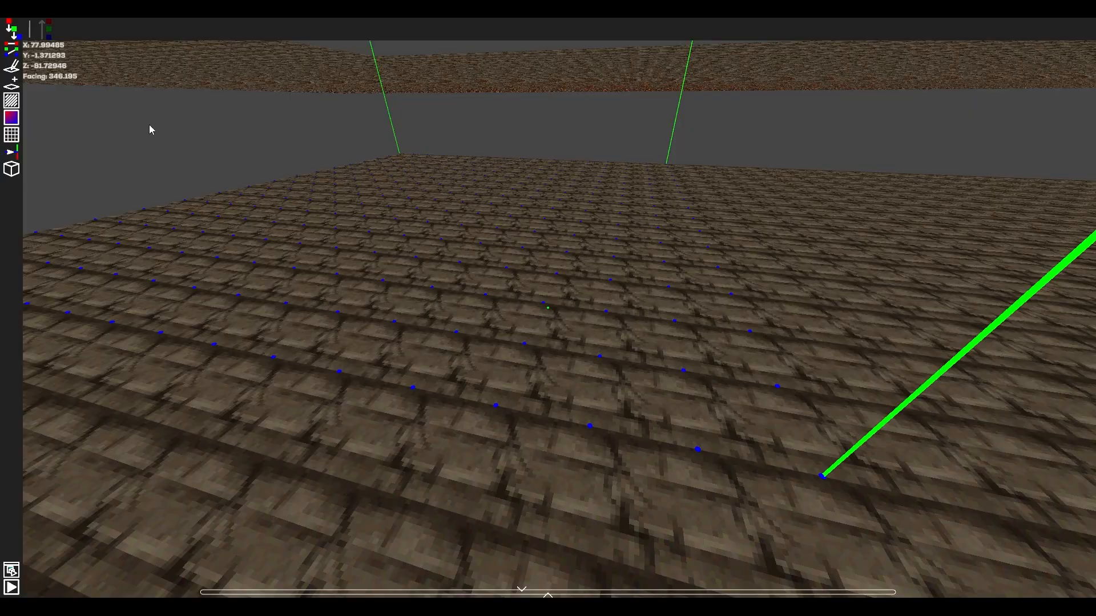
Turn on Keep Heights On Top and bring up the red and green channels of two neighbouring blue ground points.
{"action": "left_click", "coordinate": [51, 37]}
{"action": "scroll", "coordinate": [511, 325], "scroll_direction": "up", "scroll_amount": 3}
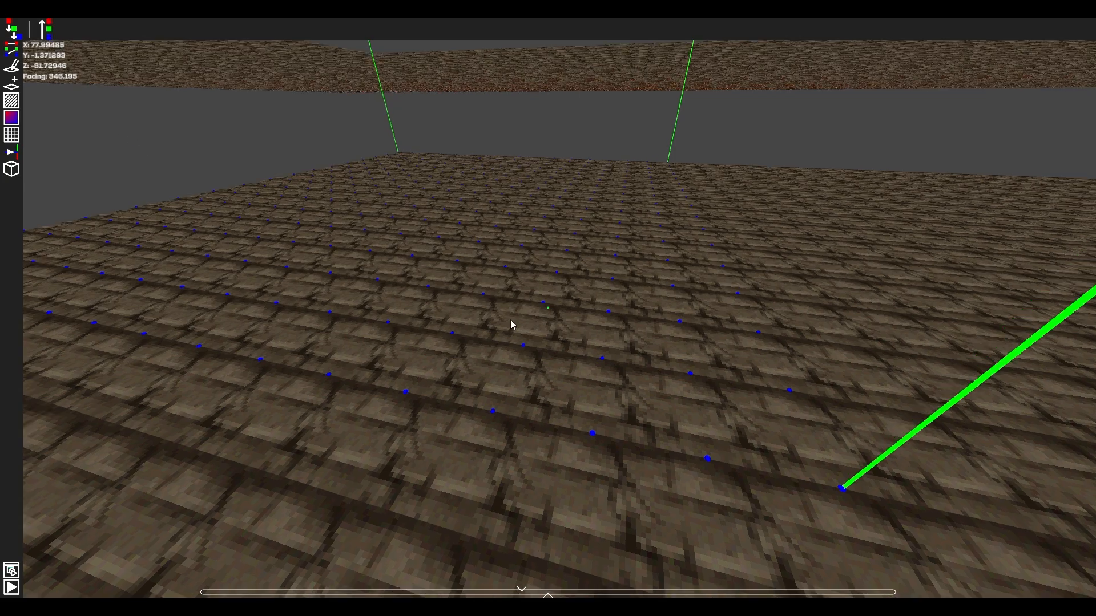
{"action": "left_click", "coordinate": [537, 296]}
{"action": "left_click", "coordinate": [682, 316]}
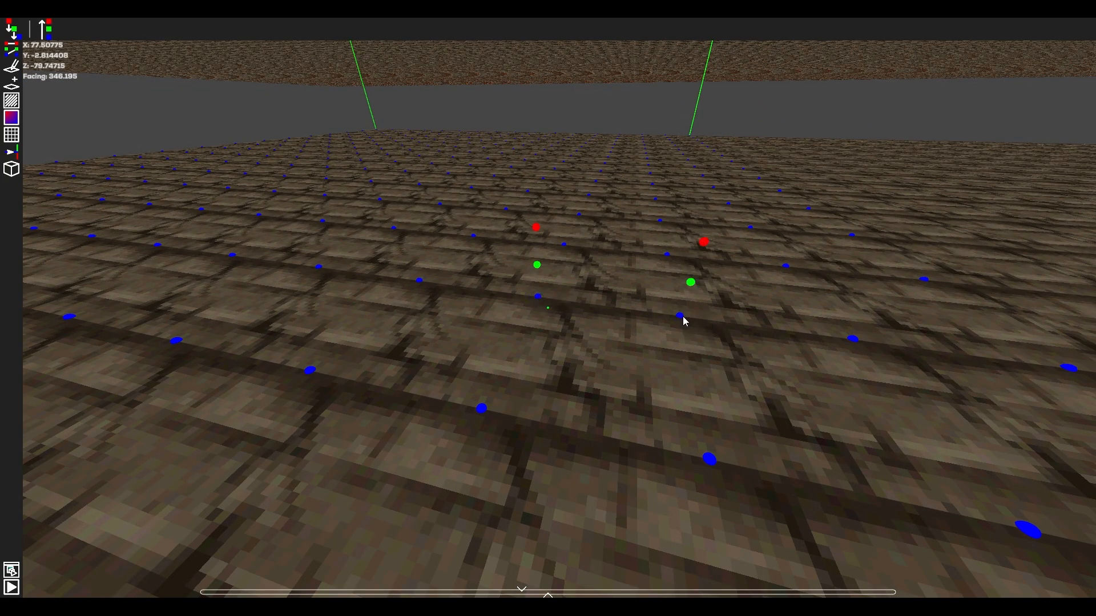
Bring up the red and green channels of more neighbouring blue points, select every blue point in the section, and clear the selection.
{"action": "left_click", "coordinate": [669, 254]}
{"action": "left_click", "coordinate": [661, 223]}
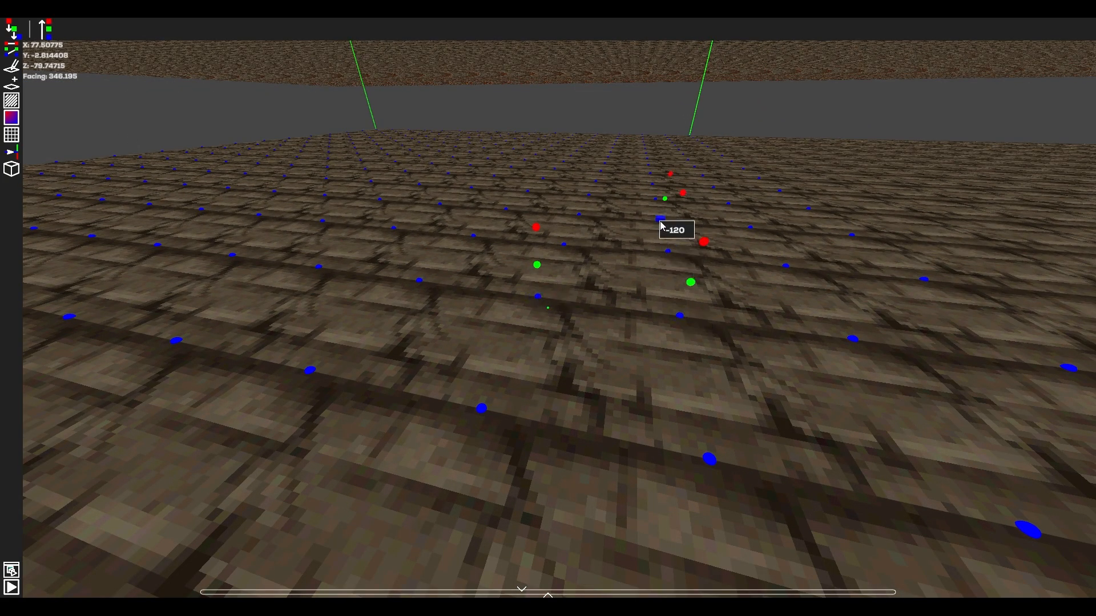
{"action": "left_click", "coordinate": [668, 251]}
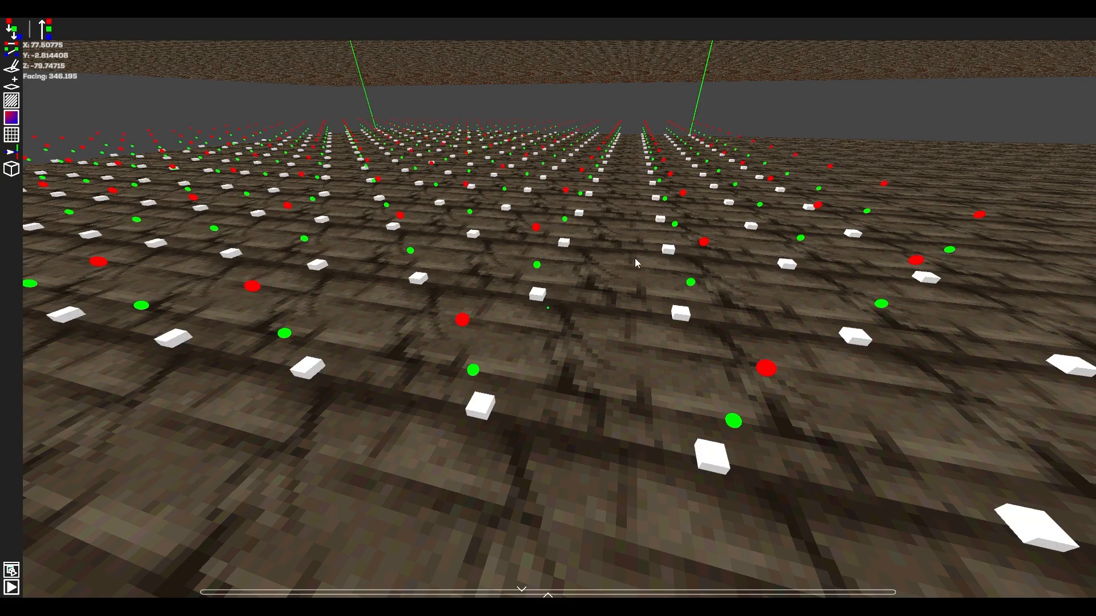
{"action": "key", "text": "Escape"}
Undo the last two height edits, examine the red and green points around the section's edge, and clear the selection.
{"action": "key", "text": "ctrl+z"}
{"action": "key", "text": "ctrl+z"}
{"action": "key", "text": "a"}
{"action": "left_click_drag", "start_coordinate": [548, 308], "coordinate": [548, 309]}
{"action": "left_click_drag", "start_coordinate": [568, 359], "coordinate": [572, 86]}
{"action": "key", "text": "s"}
{"action": "key", "text": "a"}
{"action": "right_click_drag", "start_coordinate": [575, 283], "coordinate": [726, 283]}
{"action": "key", "text": "Escape"}
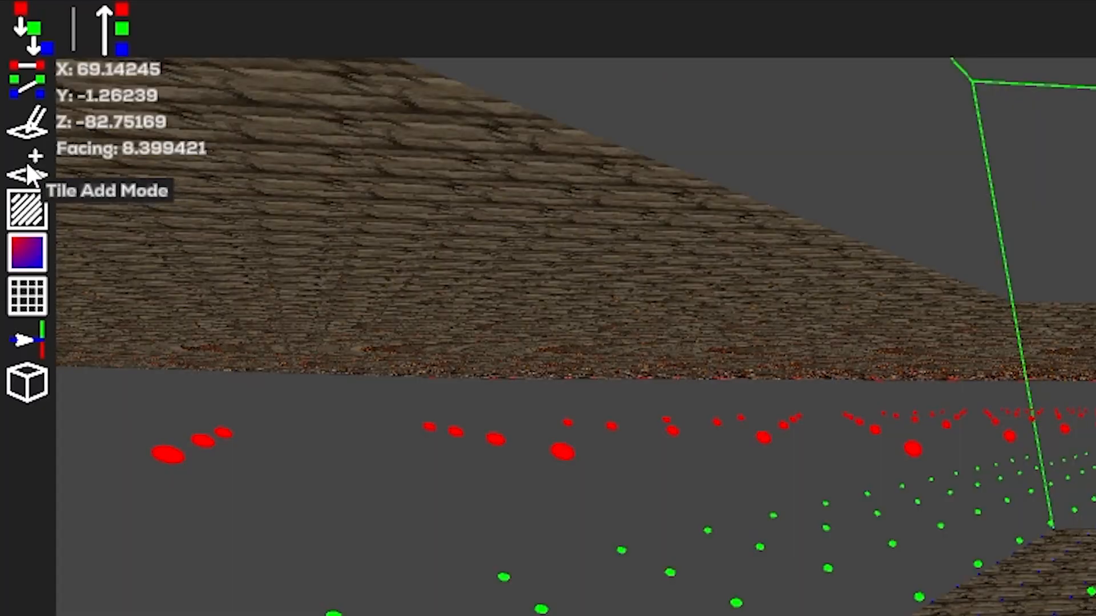
Switch to Tile Add Mode and place the first vertical wall tiles of a small enclosure on the ground.
{"action": "left_click", "coordinate": [27, 167]}
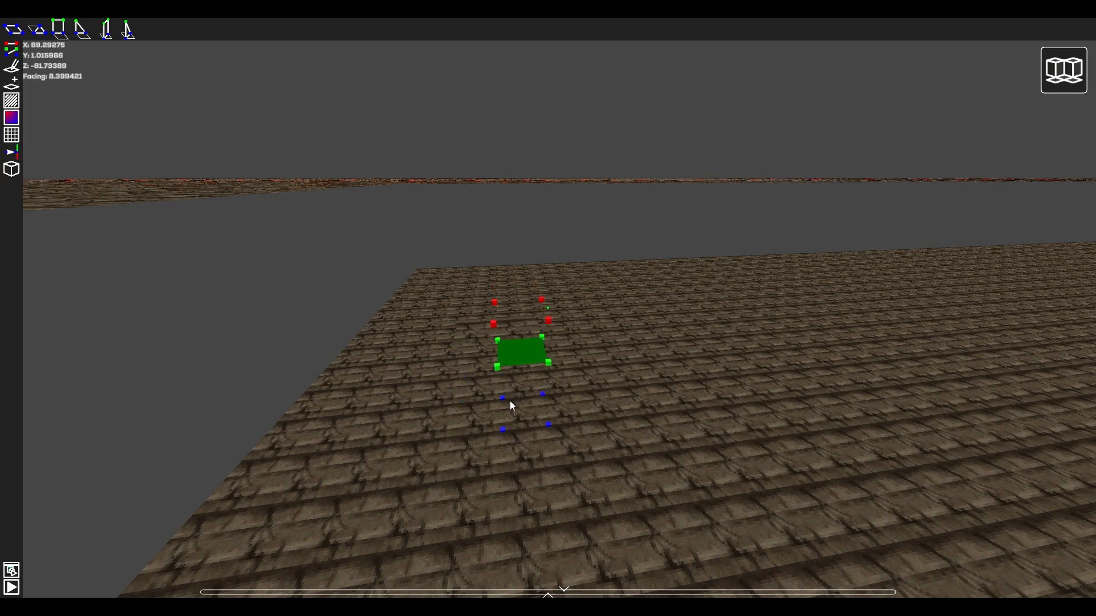
{"action": "left_click", "coordinate": [486, 448]}
{"action": "key", "text": "d"}
{"action": "right_click_drag", "start_coordinate": [598, 445], "coordinate": [548, 307]}
{"action": "key", "text": "w"}
{"action": "right_click_drag", "start_coordinate": [461, 335], "coordinate": [548, 308]}
{"action": "key", "text": "w"}
{"action": "key", "text": "s"}
{"action": "left_click", "coordinate": [587, 448]}
{"action": "key", "text": "a"}
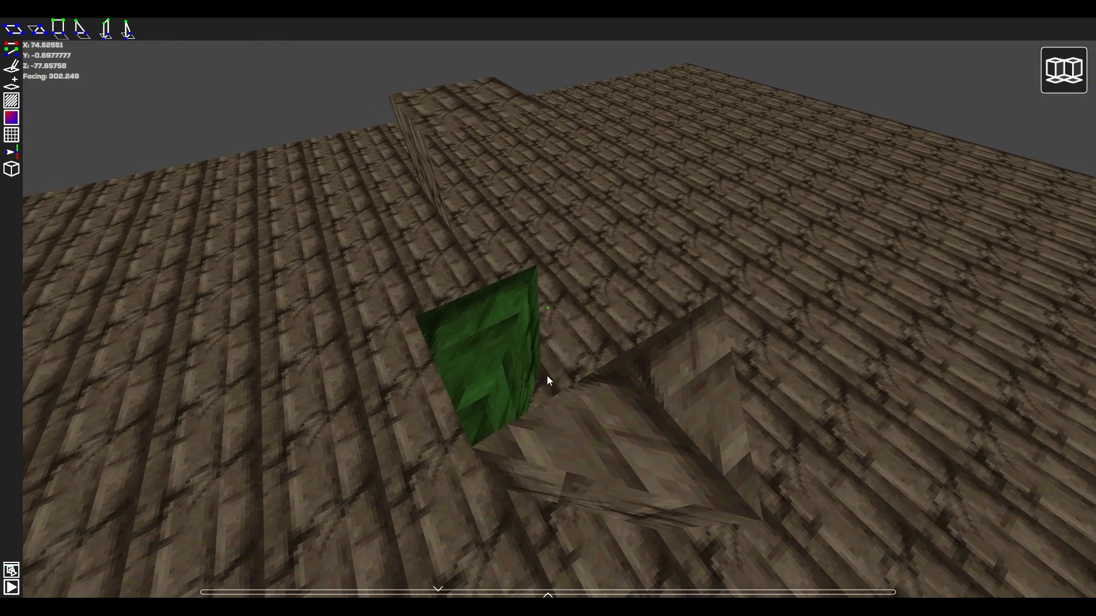
Rotate the wall tile to match the enclosure's open sides and place it there.
{"action": "key", "text": "r"}
{"action": "key", "text": "r"}
{"action": "left_click", "coordinate": [546, 375]}
{"action": "key", "text": "r"}
{"action": "left_click", "coordinate": [611, 340]}
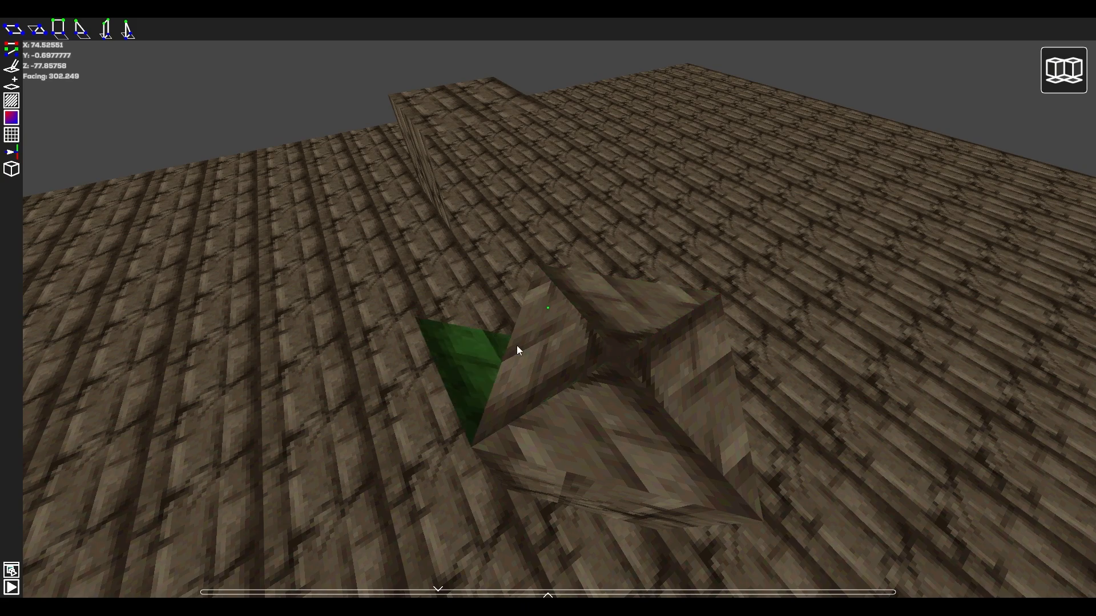
{"action": "key", "text": "a"}
{"action": "key", "text": "r"}
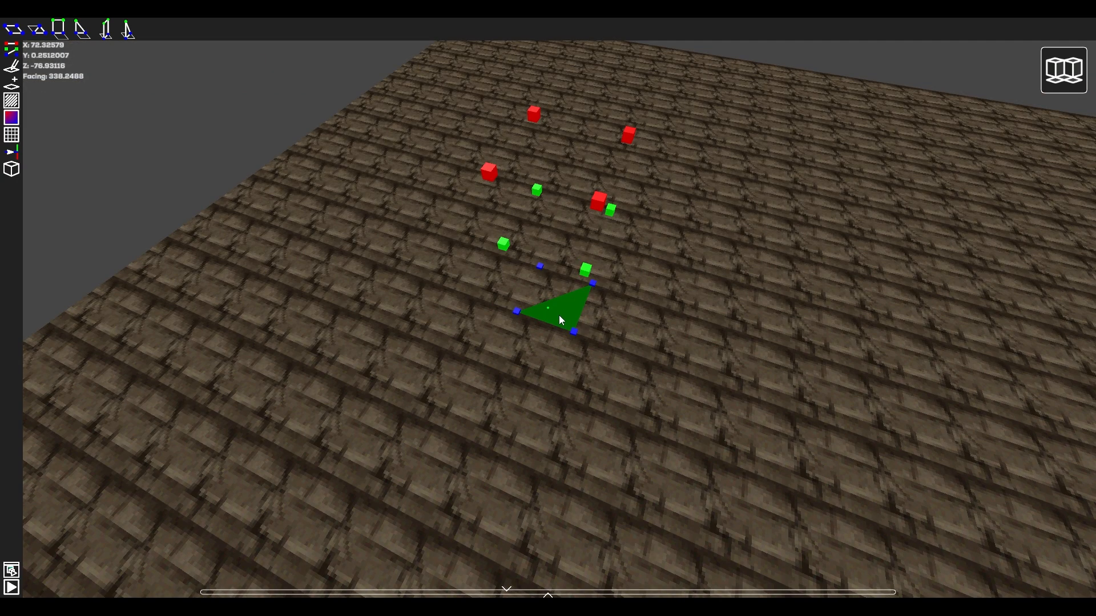
Cycle the triangular tile preview through the blue, red and green height channels and rotate it at green height.
{"action": "scroll", "coordinate": [559, 315], "scroll_direction": "up", "scroll_amount": 1}
{"action": "scroll", "coordinate": [559, 315], "scroll_direction": "up", "scroll_amount": 1}
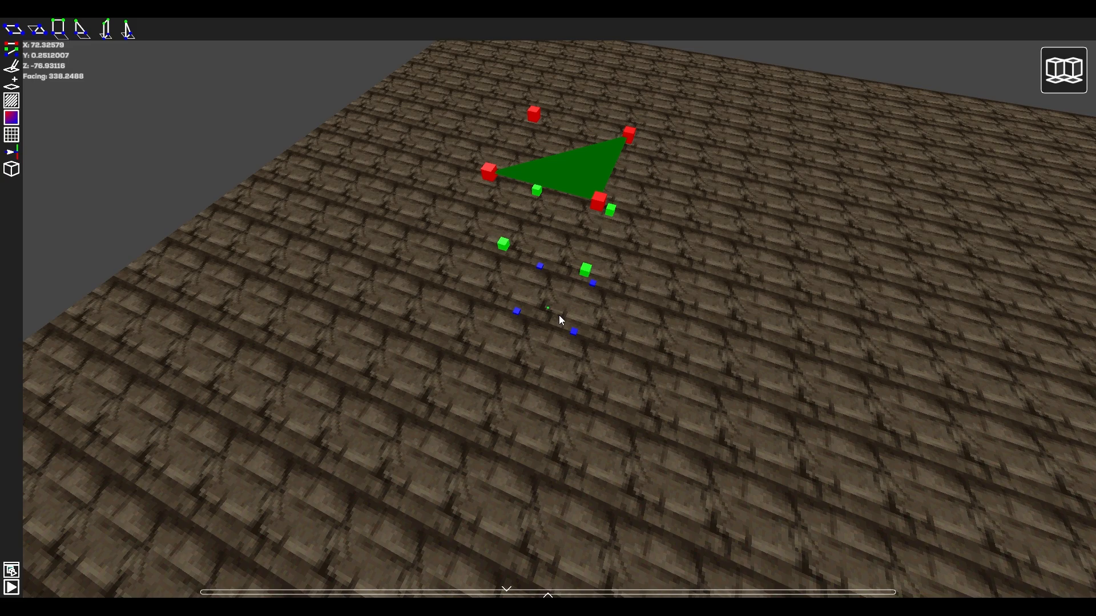
{"action": "scroll", "coordinate": [560, 315], "scroll_direction": "down", "scroll_amount": 2}
{"action": "scroll", "coordinate": [559, 315], "scroll_direction": "up", "scroll_amount": 1}
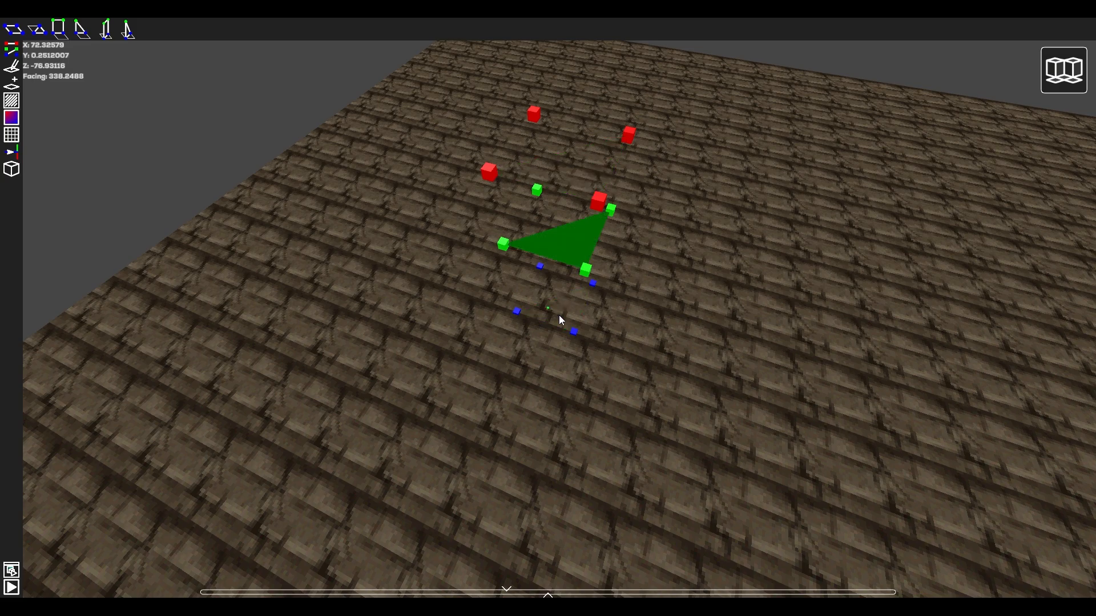
{"action": "key", "text": "r"}
{"action": "key", "text": "r"}
{"action": "key", "text": "r"}
Switch to the vertical wall tile preset and rotate it through its orientations around the ground tile.
{"action": "key", "text": "3"}
{"action": "key", "text": "r"}
{"action": "key", "text": "r"}
{"action": "key", "text": "r"}
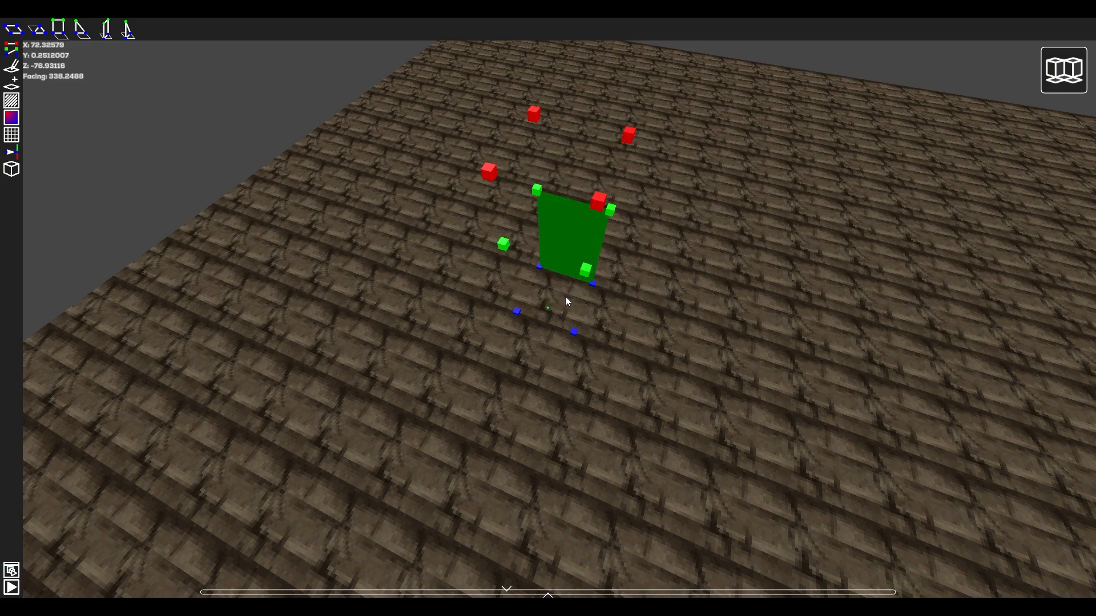
{"action": "key", "text": "r"}
{"action": "key", "text": "r"}
{"action": "key", "text": "r"}
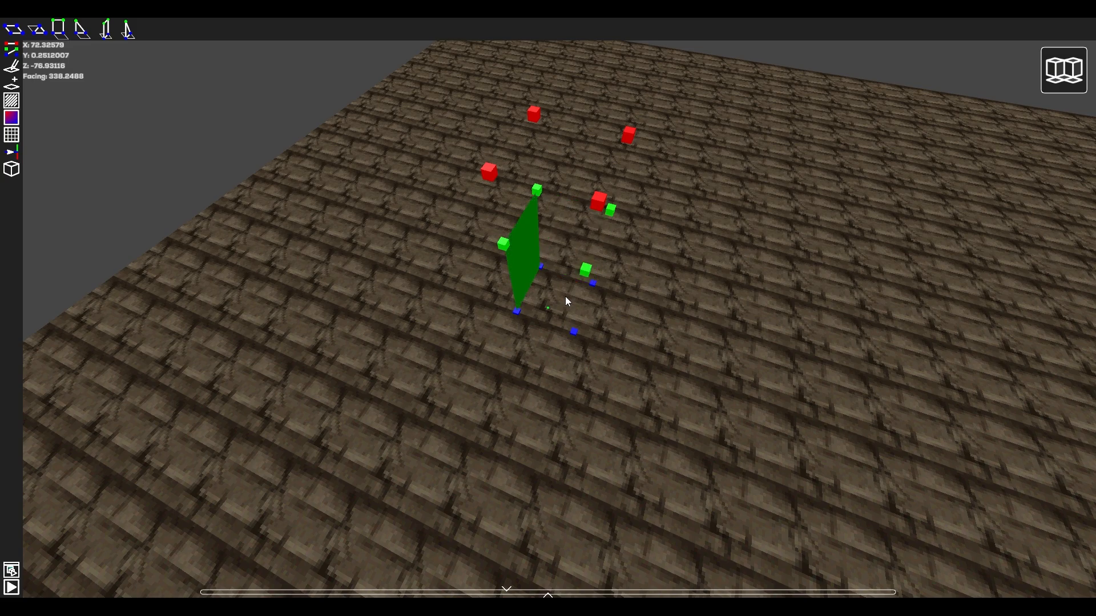
{"action": "key", "text": "r"}
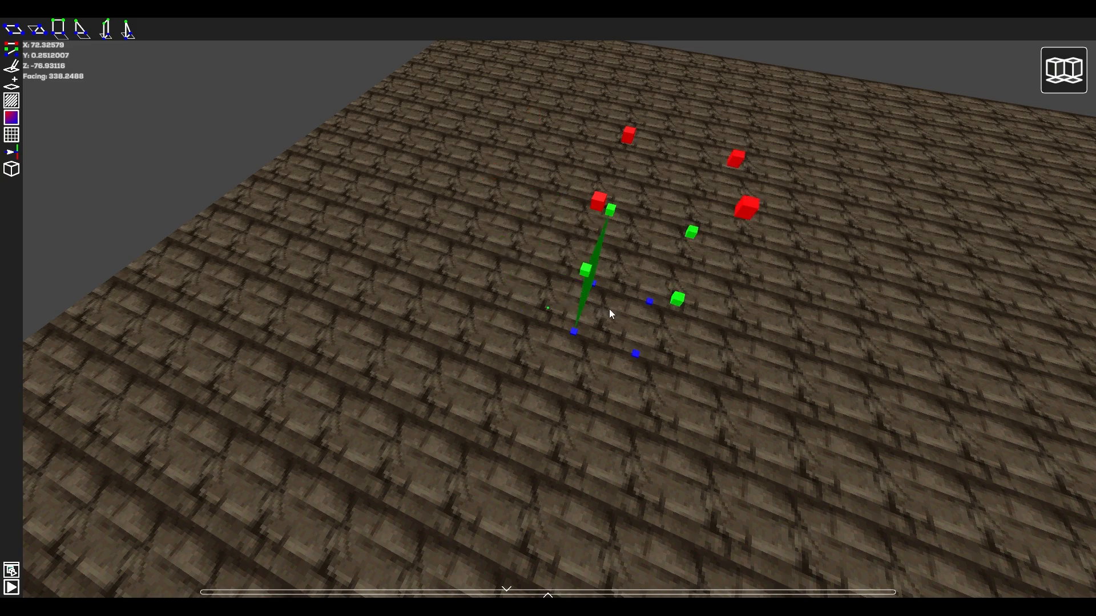
{"action": "key", "text": "r"}
{"action": "key", "text": "r"}
{"action": "key", "text": "r"}
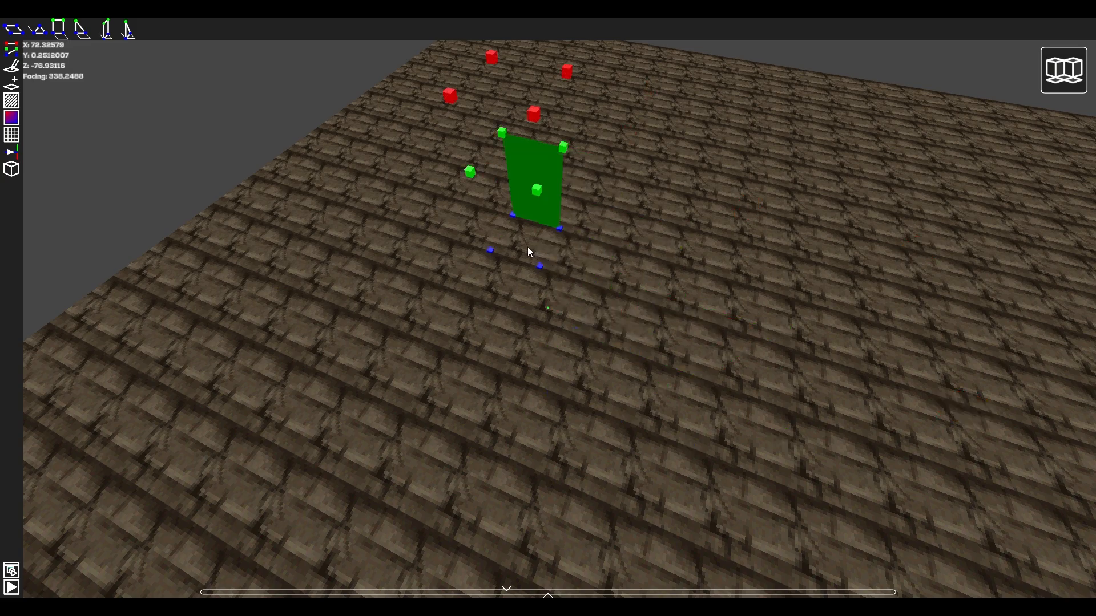
Place a row of vertical wall tiles near the section's edge and lay flat tiles at green height against it.
{"action": "left_click", "coordinate": [527, 245]}
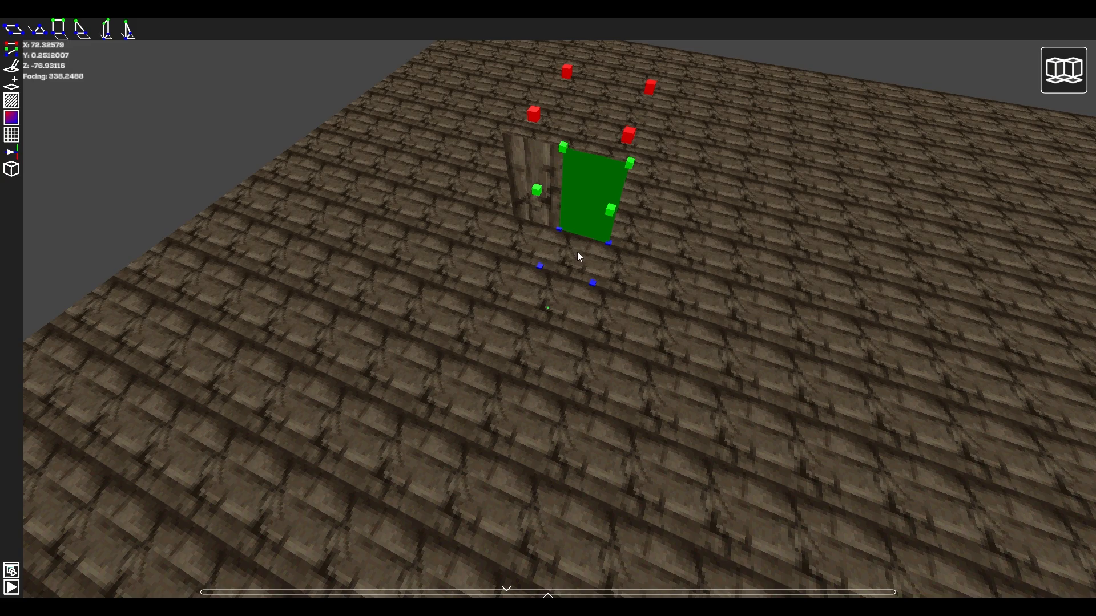
{"action": "left_click_drag", "start_coordinate": [577, 252], "coordinate": [932, 364]}
{"action": "right_click_drag", "start_coordinate": [556, 311], "coordinate": [693, 301]}
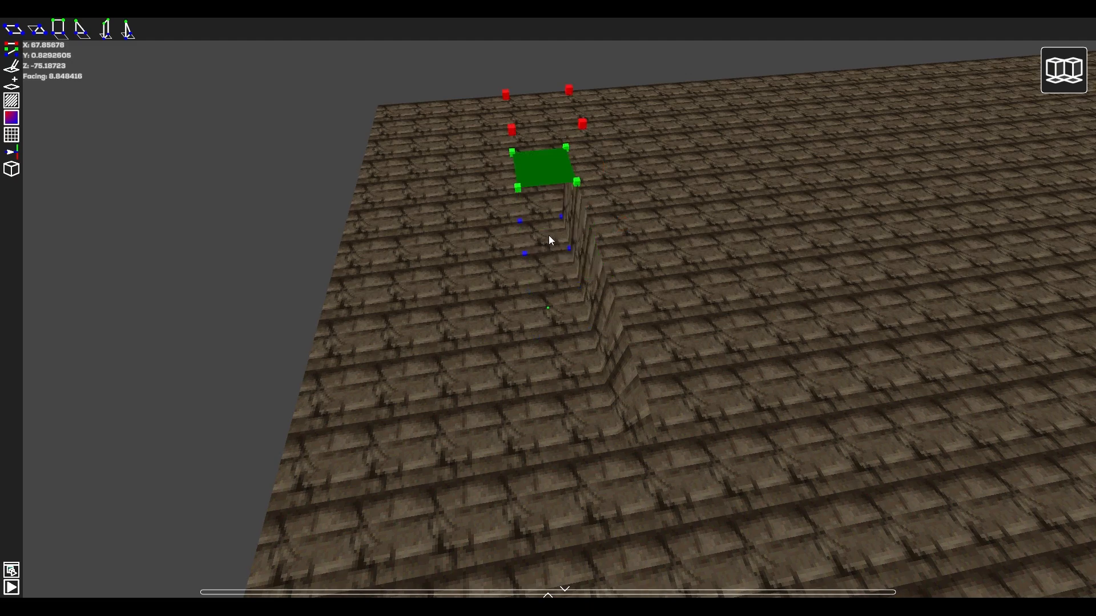
{"action": "left_click_drag", "start_coordinate": [550, 240], "coordinate": [582, 411]}
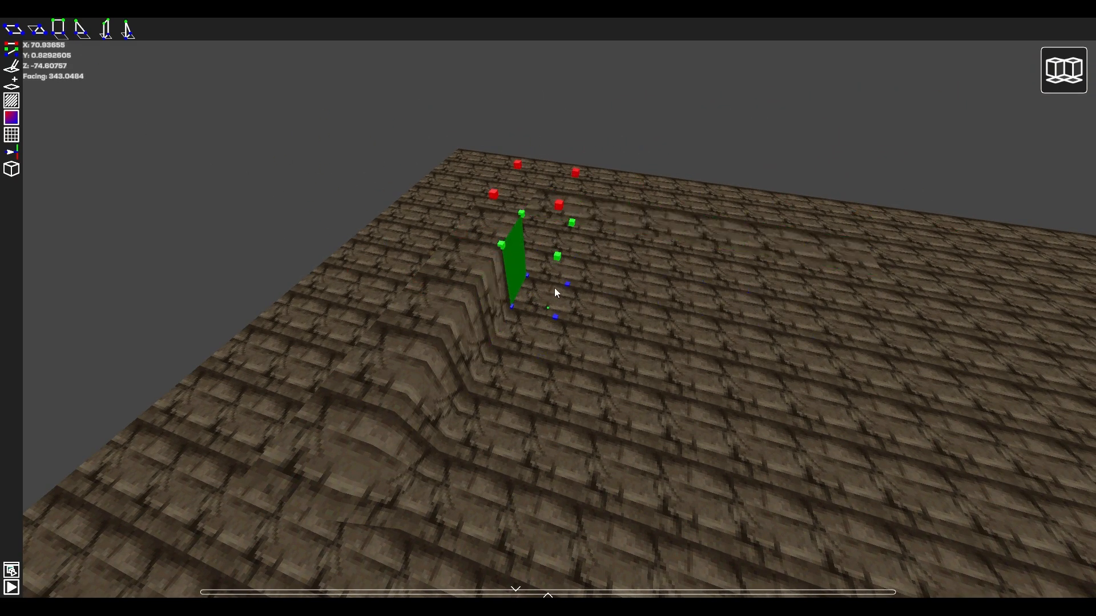
Extend the raised platform into an L shape with walls along its inner side and stack an angled block on its corner.
{"action": "key", "text": "w"}
{"action": "right_click_drag", "start_coordinate": [554, 288], "coordinate": [548, 308]}
{"action": "key", "text": "s"}
{"action": "key", "text": "a"}
{"action": "key", "text": "d"}
{"action": "key", "text": "space"}
{"action": "key", "text": "a"}
{"action": "key", "text": "shift"}
{"action": "key", "text": "s"}
{"action": "key", "text": "d"}
{"action": "key", "text": "a"}
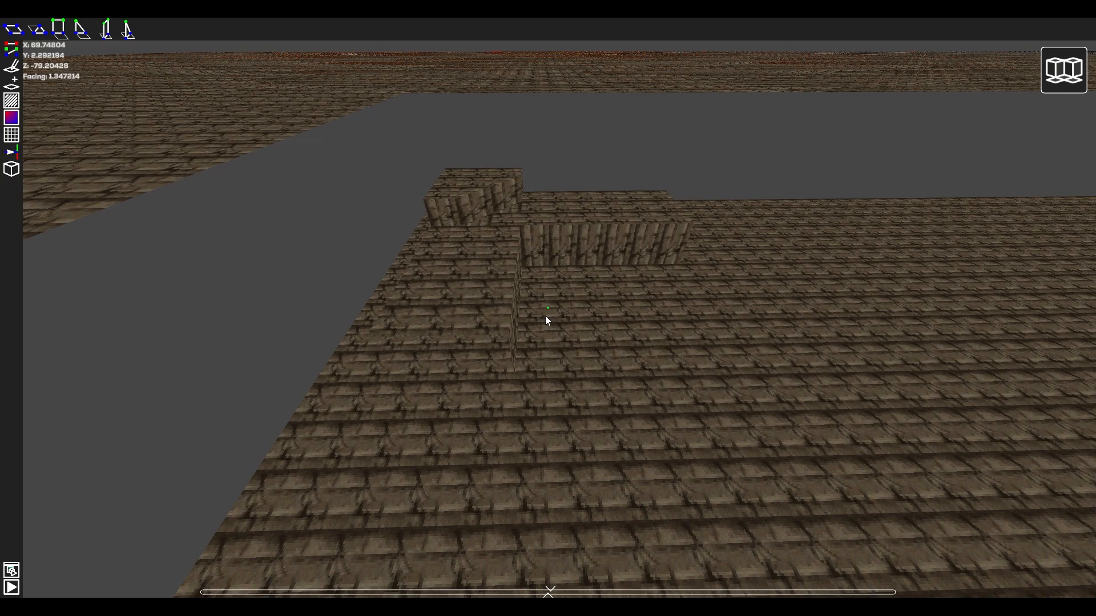
Turn on Render Directional Light in the view options, accept clearing the undo history, and resume editing.
{"action": "key", "text": "Escape"}
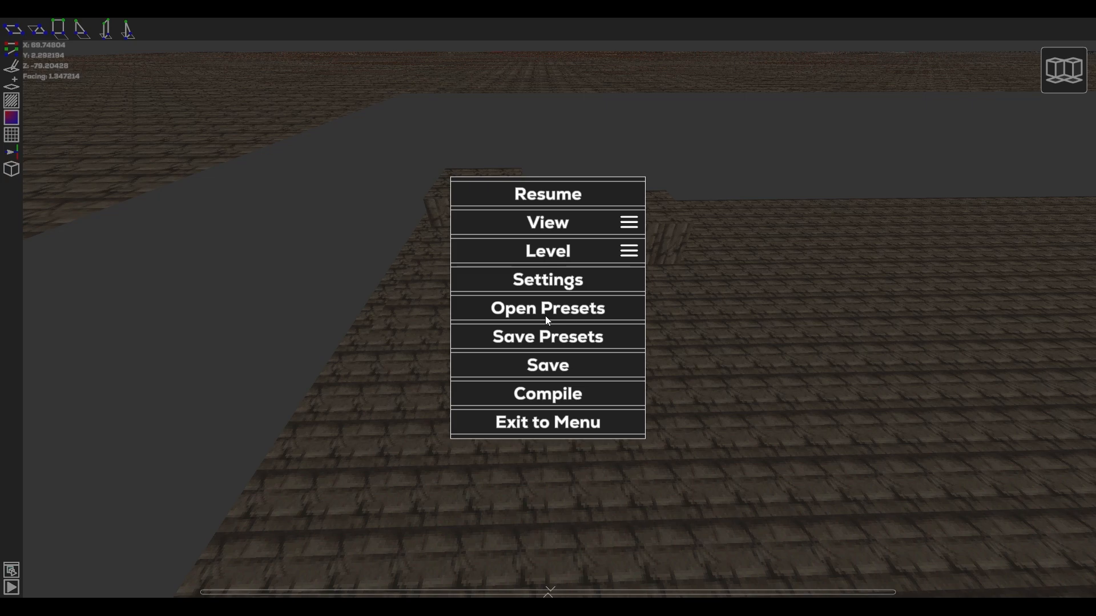
{"action": "left_click", "coordinate": [581, 234]}
{"action": "left_click", "coordinate": [664, 281]}
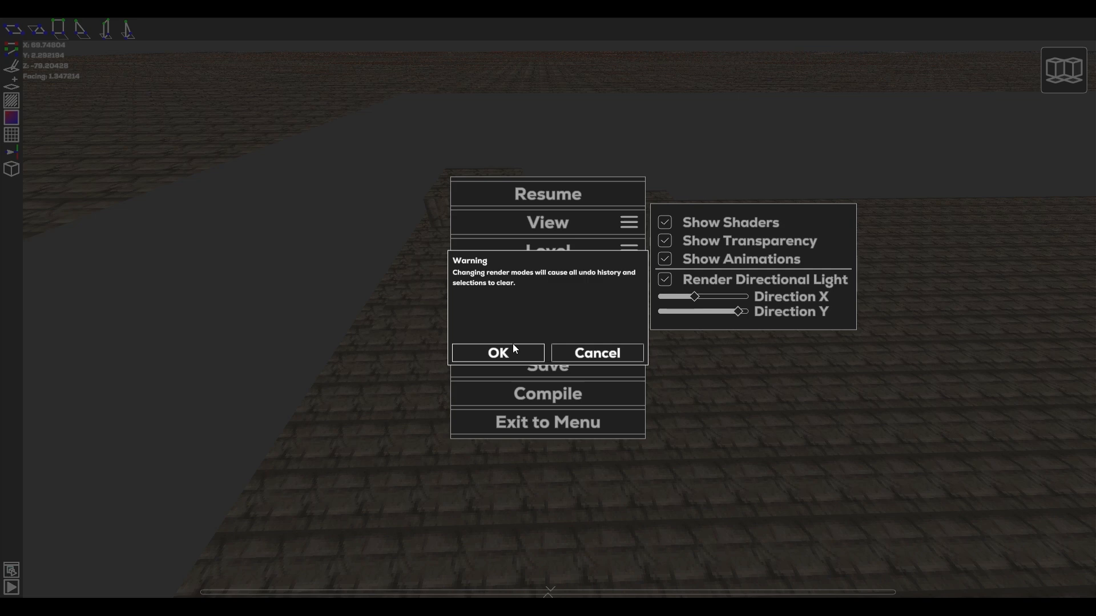
{"action": "left_click", "coordinate": [508, 351]}
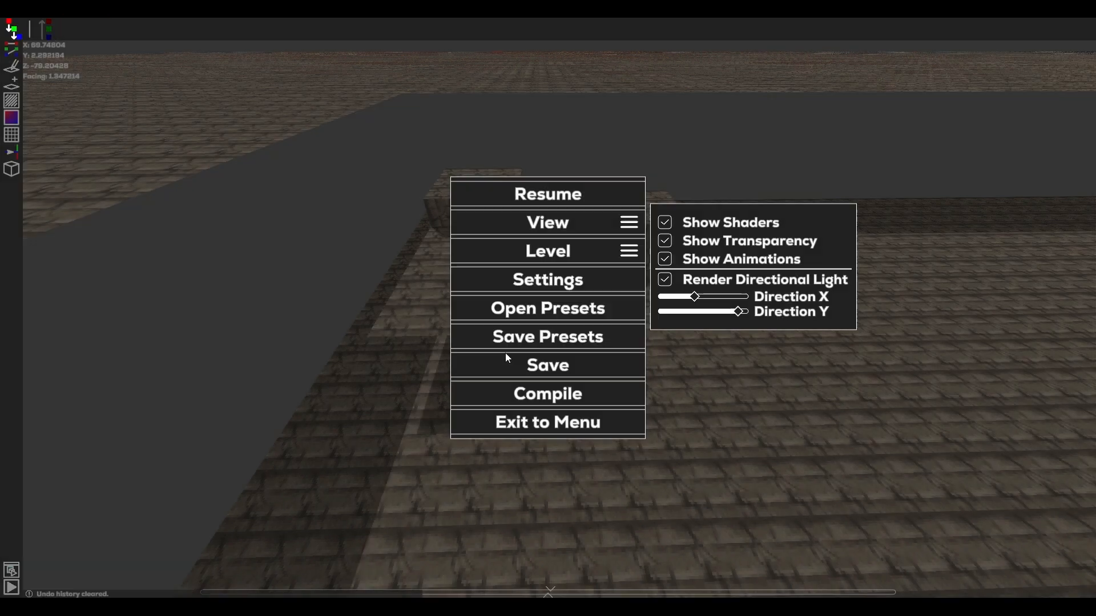
{"action": "left_click", "coordinate": [521, 197]}
{"action": "key", "text": "d"}
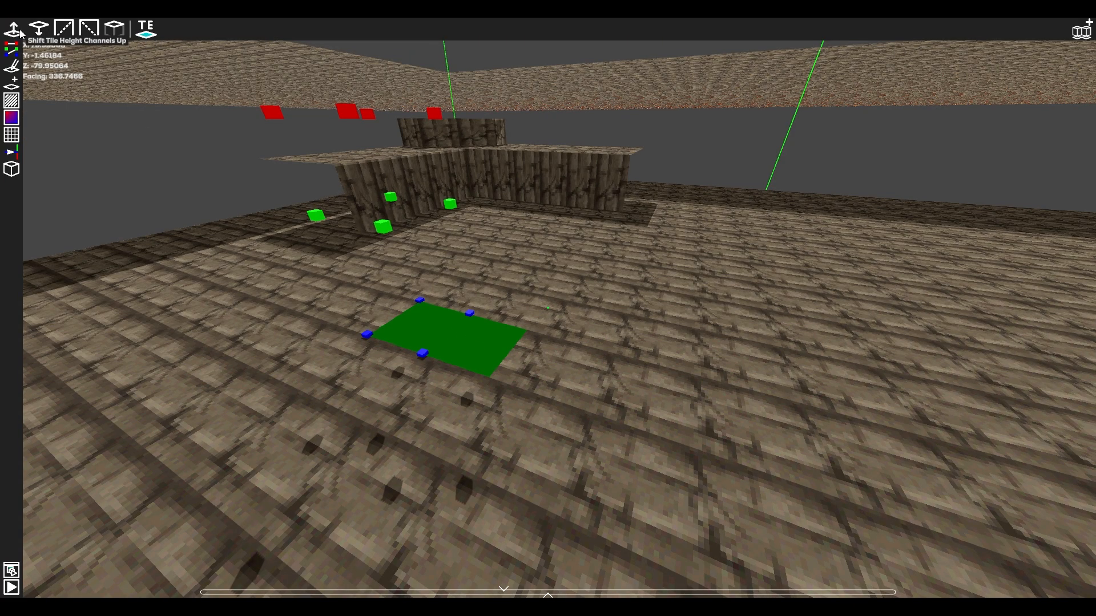
In tile edit mode, extrude the triangular ground tile two levels up and the neighbouring square tile one level.
{"action": "left_click", "coordinate": [13, 30]}
{"action": "left_click", "coordinate": [14, 30]}
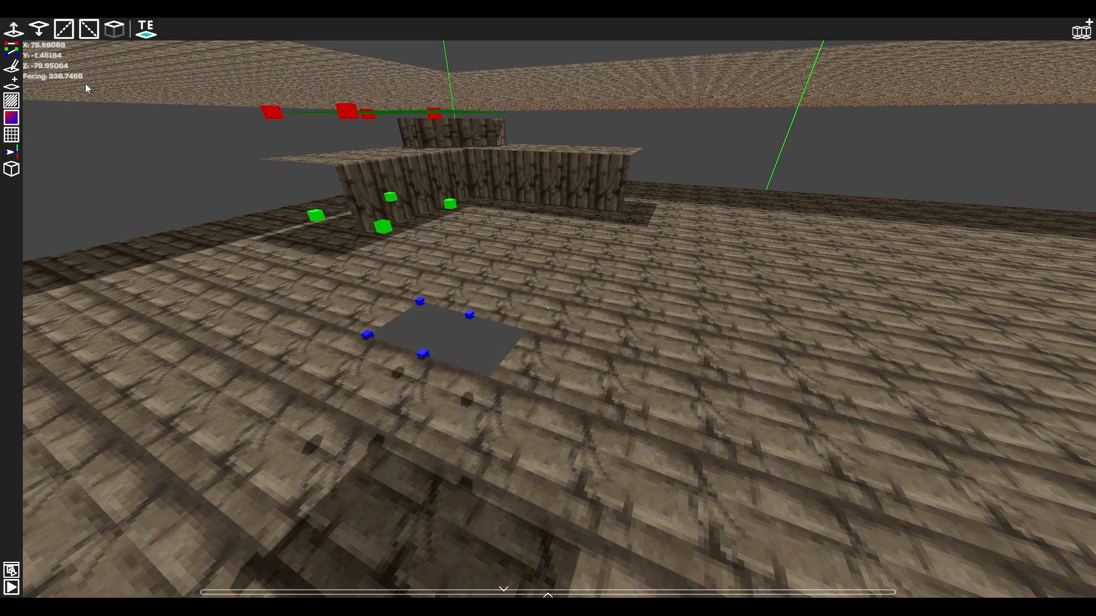
{"action": "left_click", "coordinate": [565, 363]}
{"action": "left_click", "coordinate": [116, 28]}
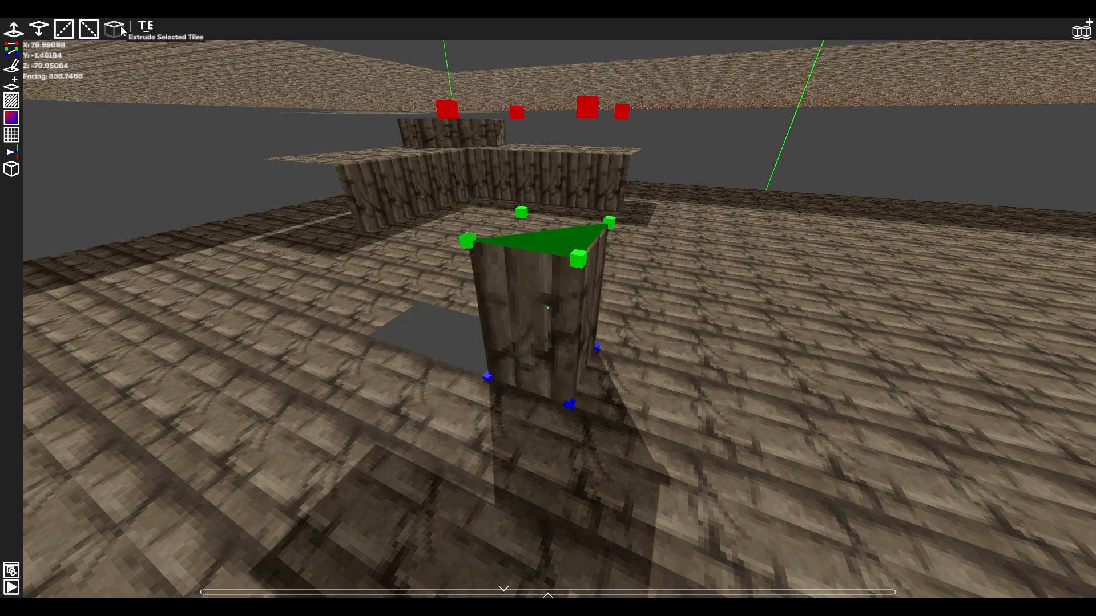
{"action": "left_click", "coordinate": [116, 28]}
{"action": "left_click", "coordinate": [655, 386]}
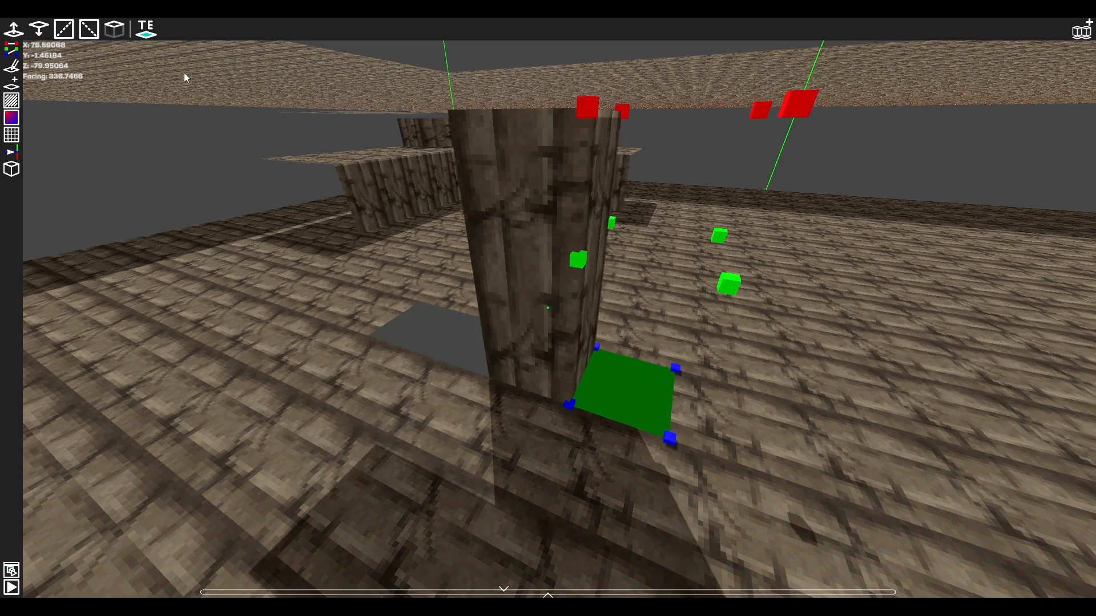
{"action": "left_click", "coordinate": [115, 29]}
Break apart the quad tile in front of the extruded column from bottom left to top right, and undo the last edits.
{"action": "left_click", "coordinate": [450, 429]}
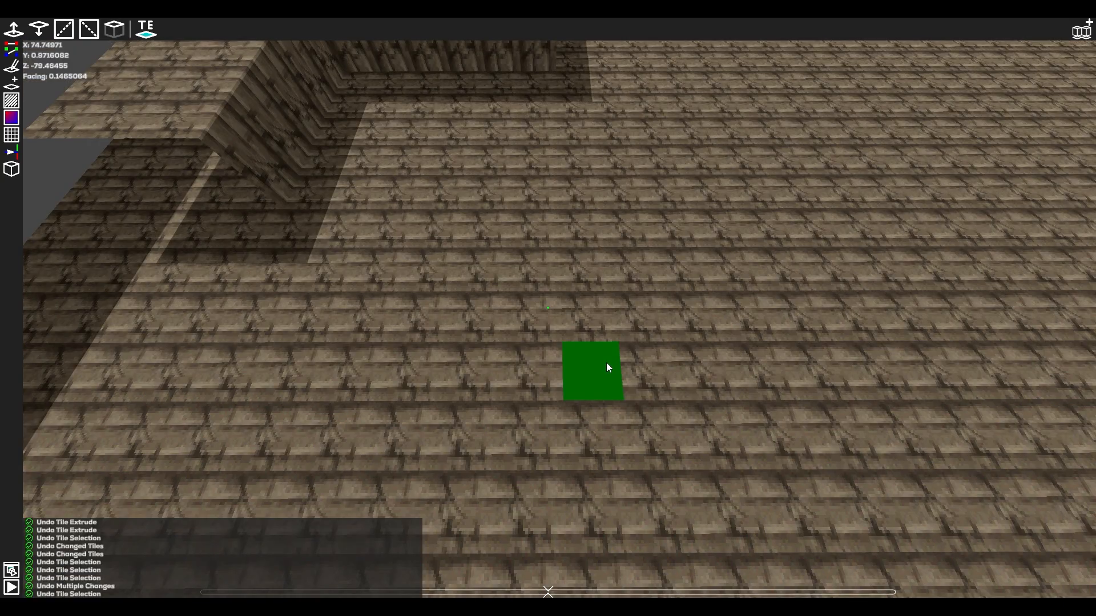
{"action": "key", "text": "ctrl+z"}
{"action": "key", "text": "ctrl+z"}
{"action": "left_click", "coordinate": [499, 268], "text": "shift"}
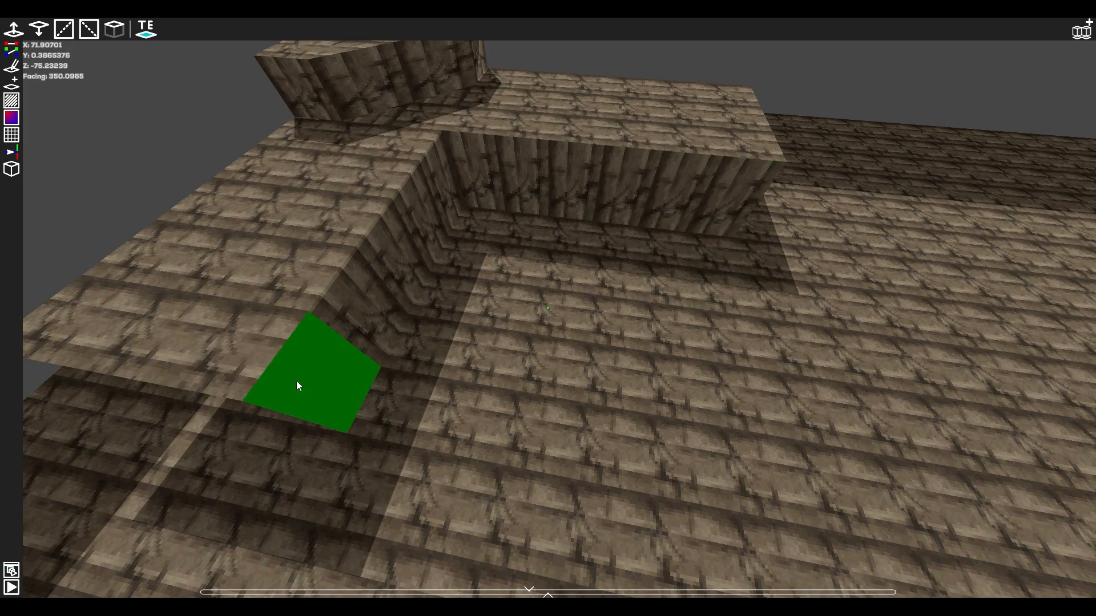
Select a ground tile beside the platform, add neighbouring tiles to the selection, and replace it with a single tile farther out.
{"action": "left_click", "coordinate": [541, 327]}
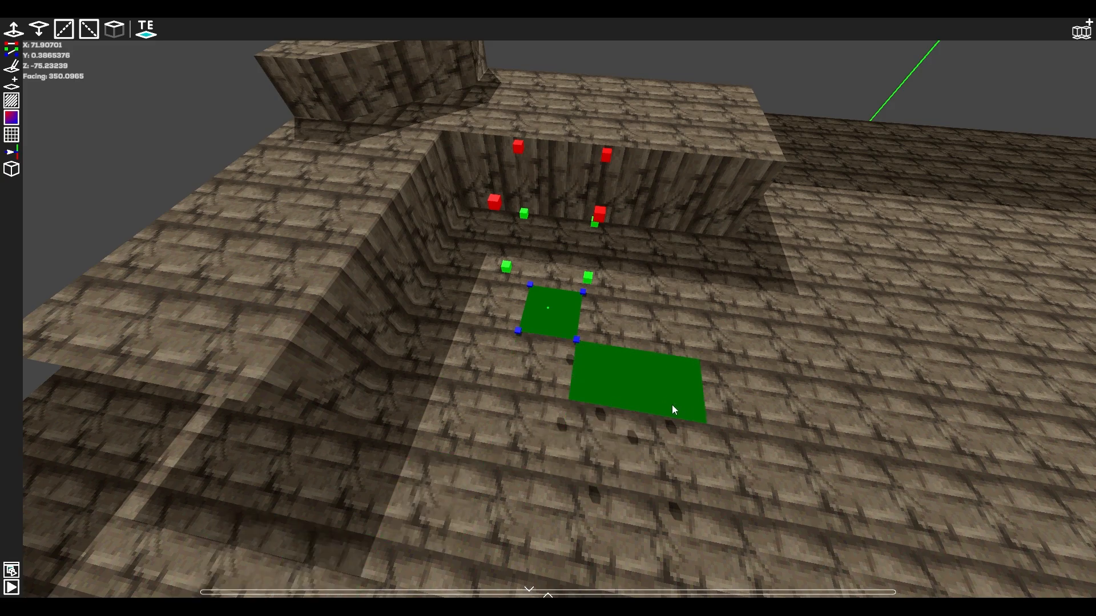
{"action": "left_click_drag", "start_coordinate": [674, 407], "coordinate": [616, 407]}
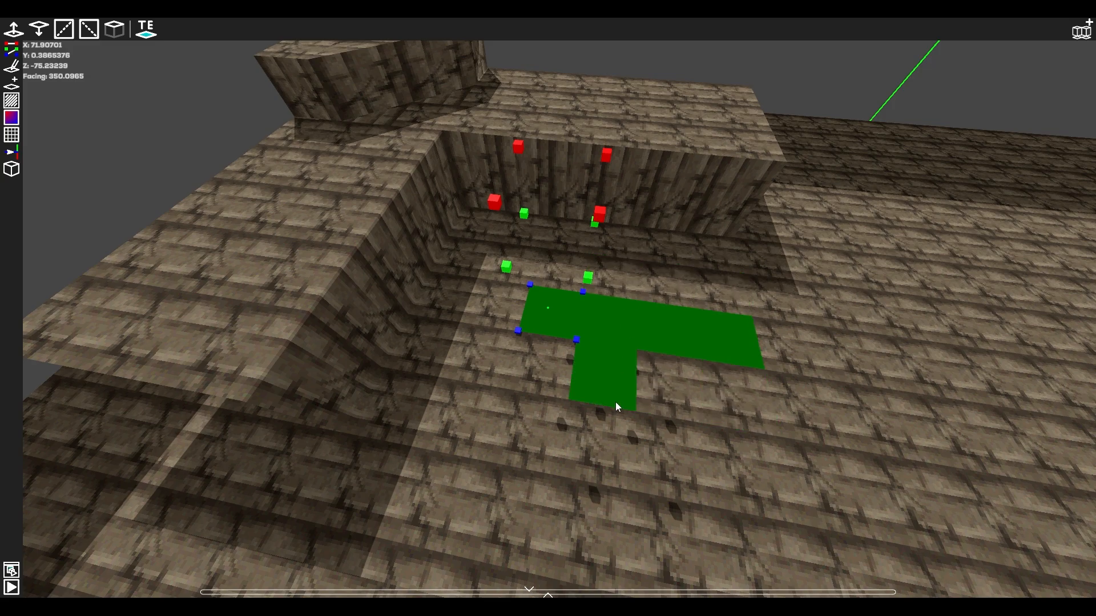
{"action": "left_click", "coordinate": [747, 478]}
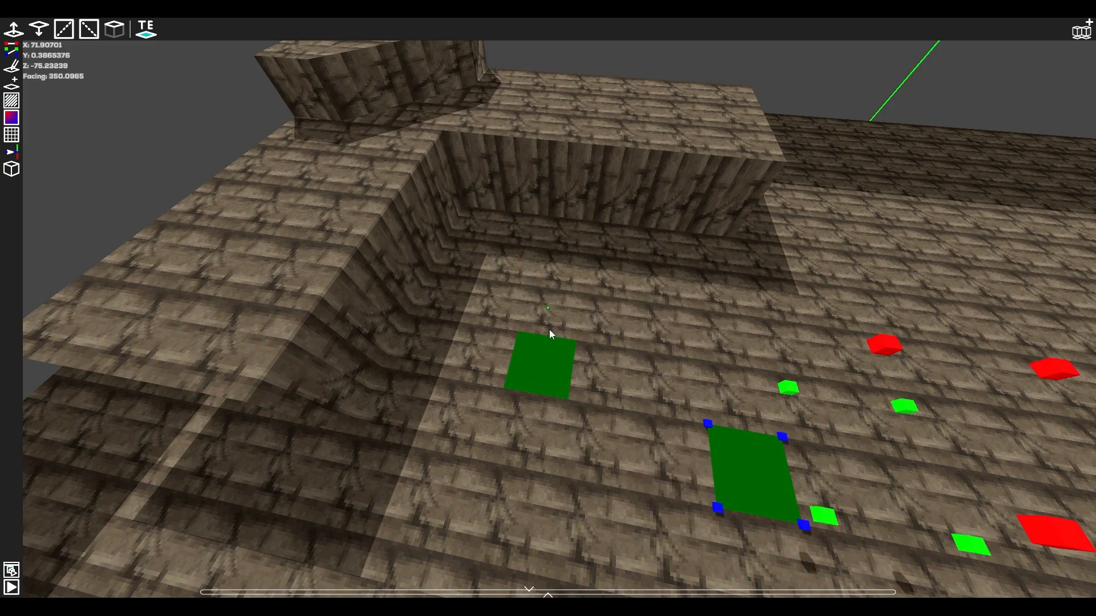
Select the rectangle of tiles from the ground tile to the section's corner, include the stacked platform tiles, and clear the selection.
{"action": "left_click", "coordinate": [505, 258], "text": "shift"}
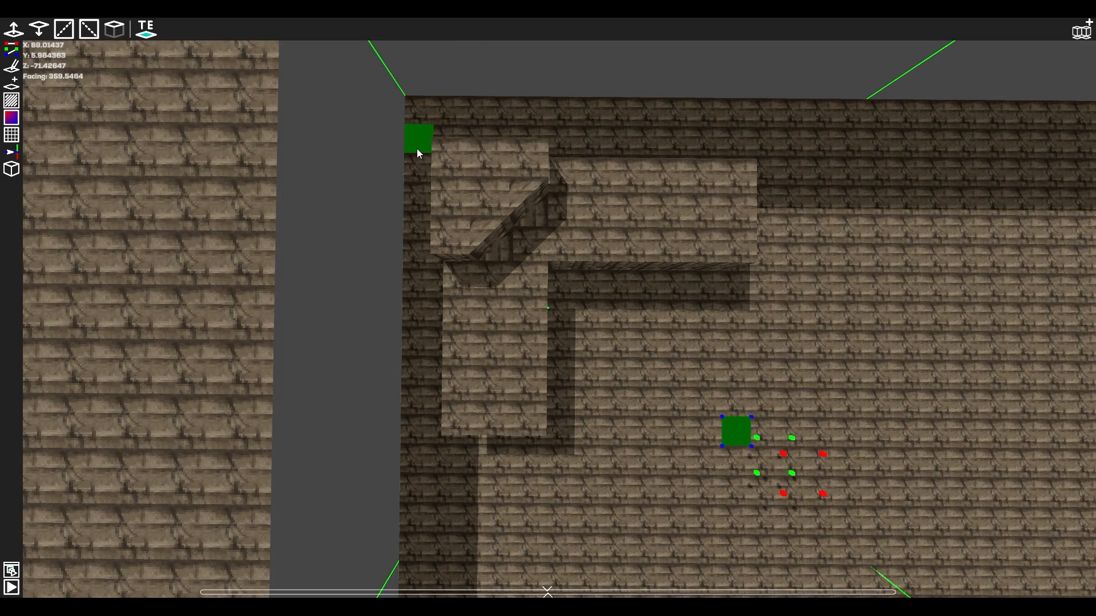
{"action": "left_click", "coordinate": [418, 150], "text": "shift"}
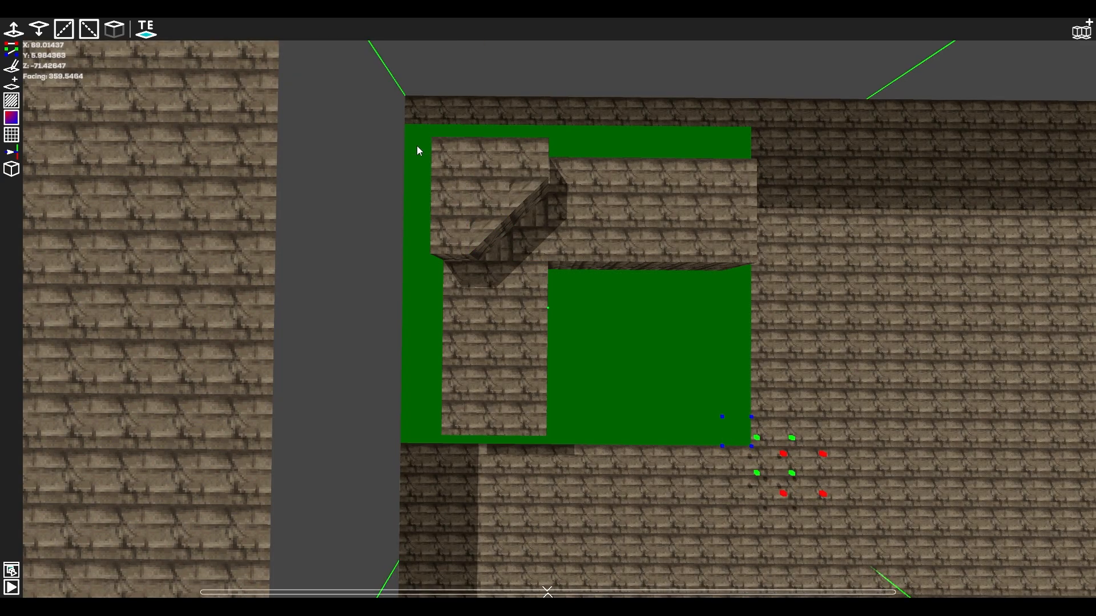
{"action": "key", "text": "Delete"}
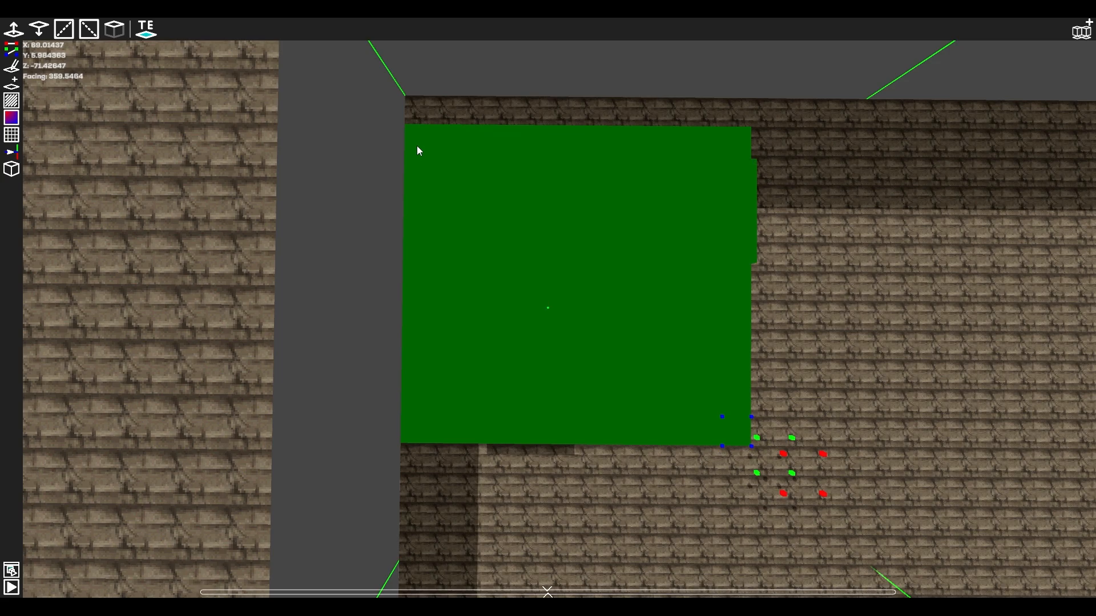
{"action": "key", "text": "s"}
{"action": "right_click_drag", "start_coordinate": [416, 146], "coordinate": [412, 72]}
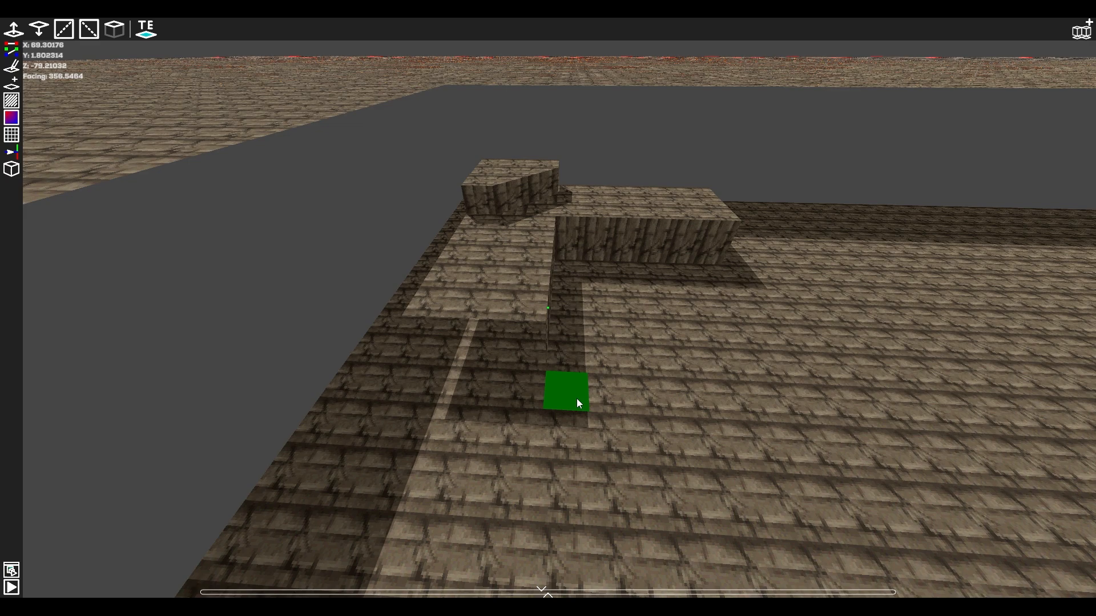
Paint a selection over scattered ground tiles in front of the platform and clear it.
{"action": "key", "text": "w"}
{"action": "mouse_move", "coordinate": [533, 319]}
{"action": "left_mouse_down"}
{"action": "mouse_move", "coordinate": [531, 303]}
{"action": "mouse_move", "coordinate": [570, 421]}
{"action": "mouse_move", "coordinate": [702, 354]}
{"action": "mouse_move", "coordinate": [924, 390]}
{"action": "mouse_move", "coordinate": [991, 271]}
{"action": "mouse_move", "coordinate": [875, 330]}
{"action": "mouse_move", "coordinate": [617, 372]}
{"action": "mouse_move", "coordinate": [484, 418]}
{"action": "left_mouse_up"}
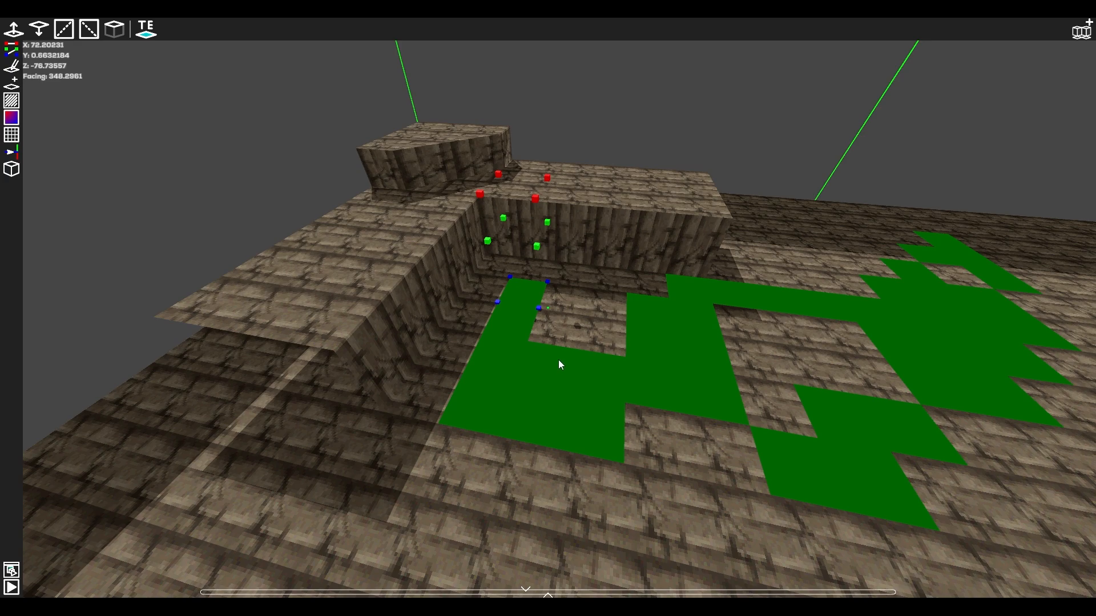
{"action": "left_click", "coordinate": [558, 360]}
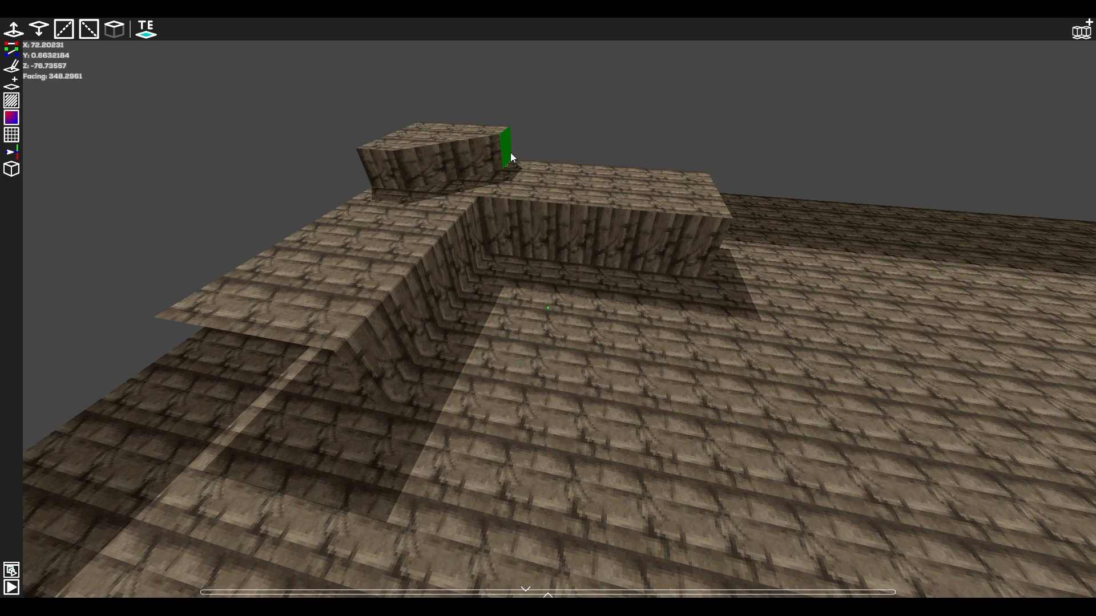
Paint selections over the side walls of the block and platform, and delete the platform's end row with its adjoining wall tile.
{"action": "left_click_drag", "start_coordinate": [511, 154], "coordinate": [494, 159]}
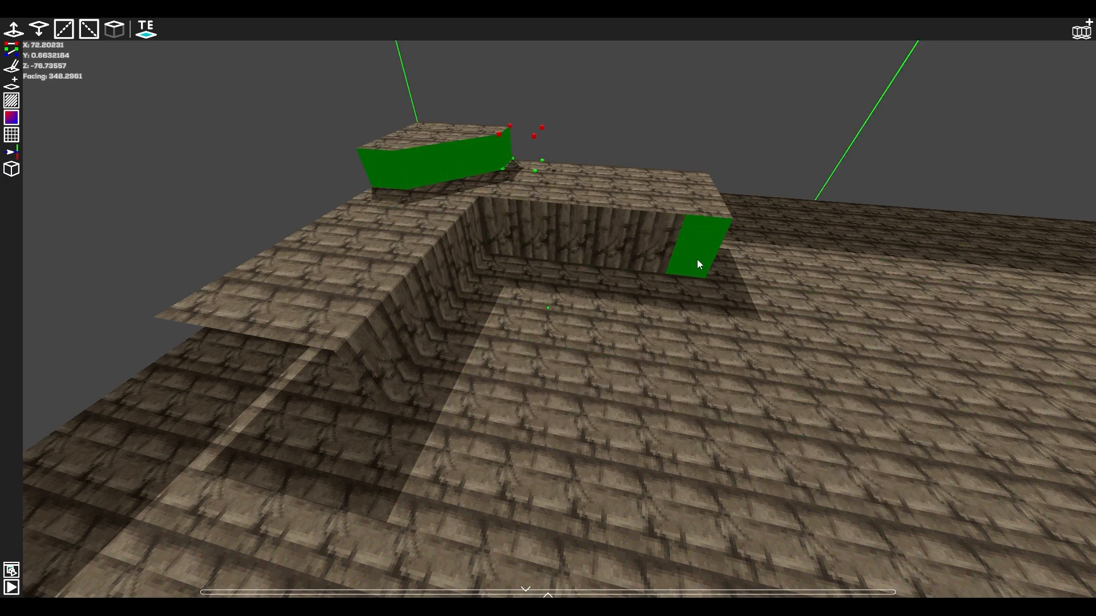
{"action": "mouse_move", "coordinate": [669, 249]}
{"action": "left_mouse_down"}
{"action": "mouse_move", "coordinate": [507, 240]}
{"action": "mouse_move", "coordinate": [439, 288]}
{"action": "mouse_move", "coordinate": [378, 360]}
{"action": "left_mouse_up"}
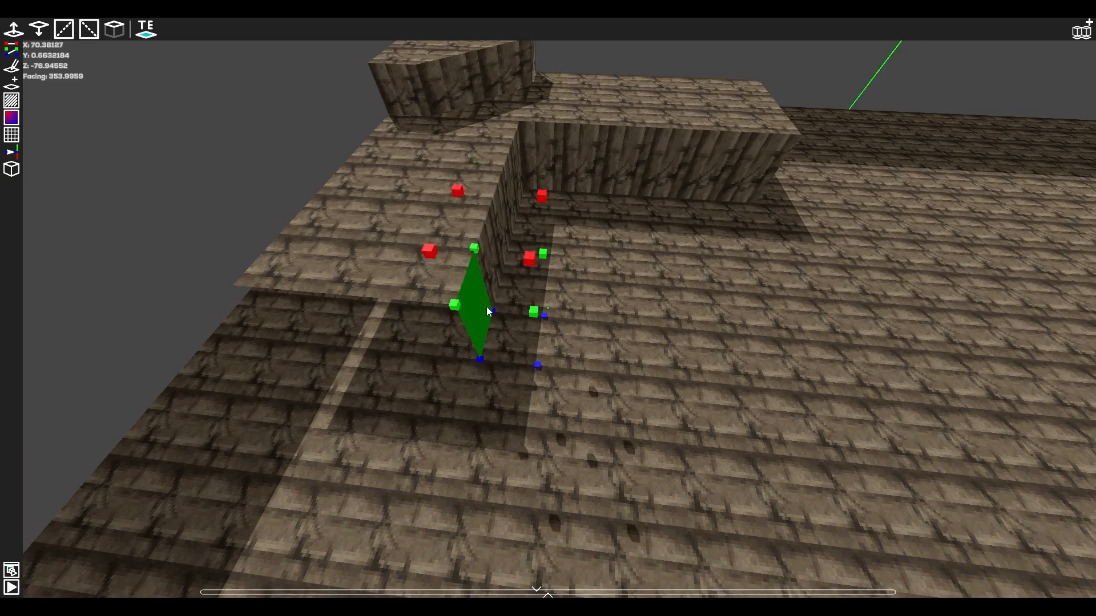
{"action": "mouse_move", "coordinate": [484, 306]}
{"action": "left_mouse_down"}
{"action": "mouse_move", "coordinate": [377, 270]}
{"action": "mouse_move", "coordinate": [313, 271]}
{"action": "left_mouse_up"}
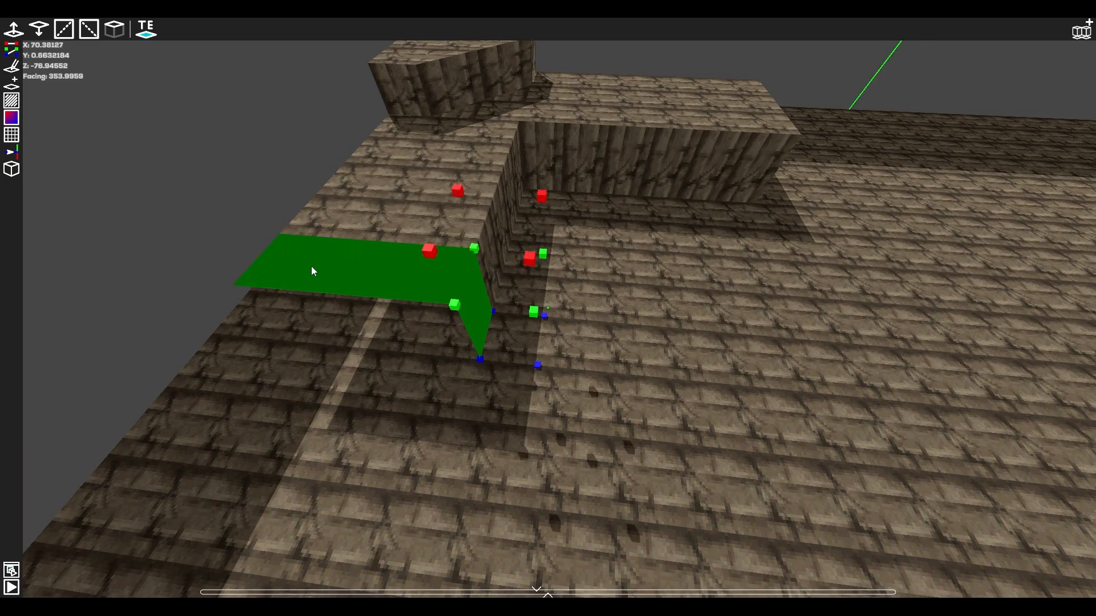
{"action": "key", "text": "Delete"}
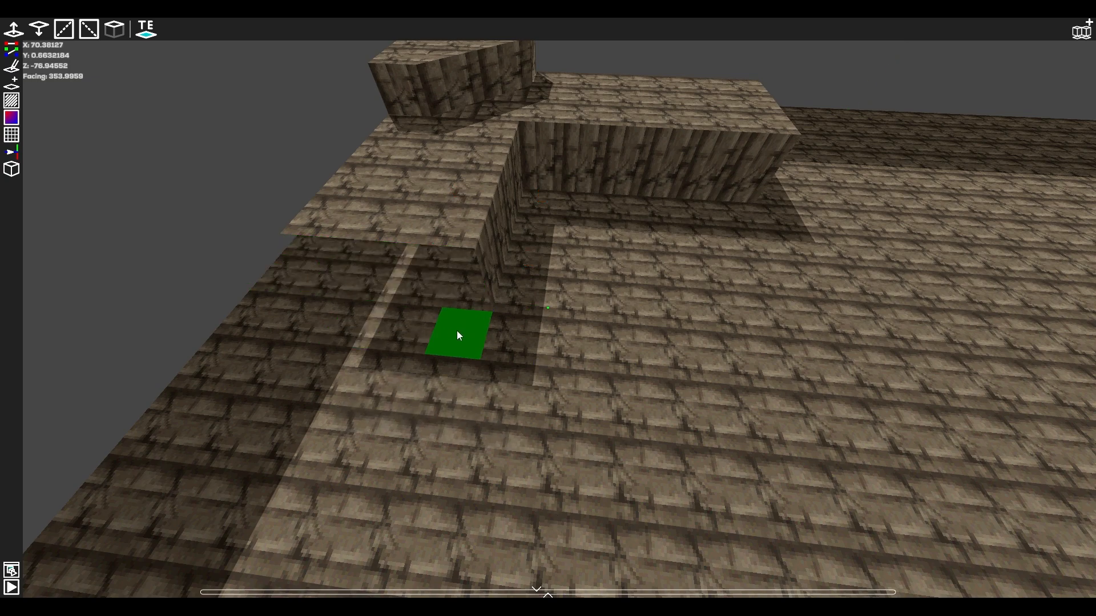
{"action": "key", "text": "Delete"}
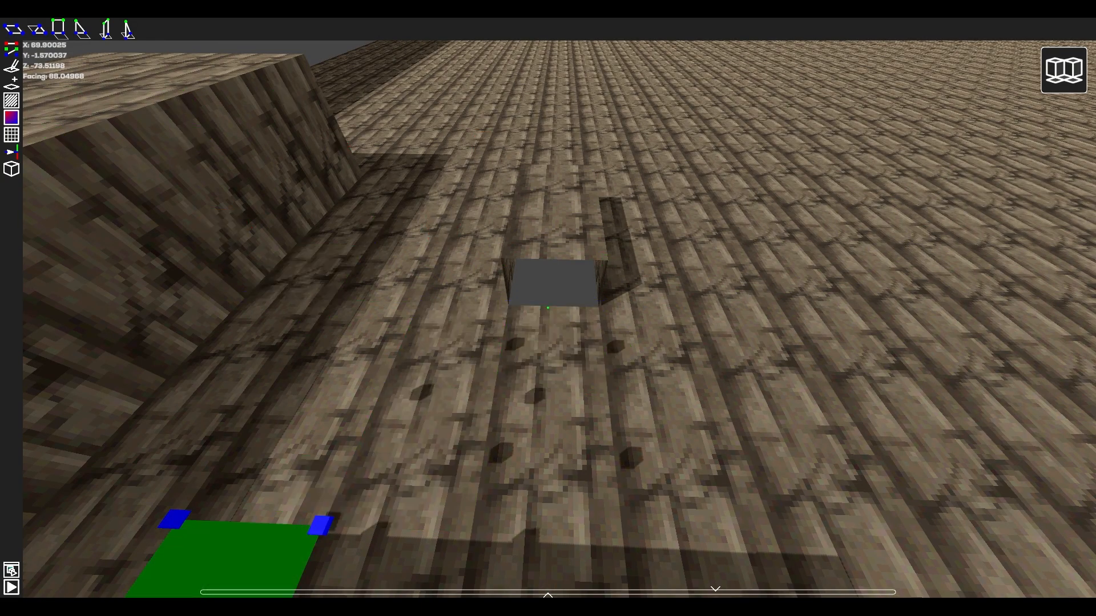
Preview a new tile at different heights beside the hole, and switch the placement to the triangular floor tile.
{"action": "key", "text": "a"}
{"action": "right_click_drag", "start_coordinate": [529, 414], "coordinate": [544, 316]}
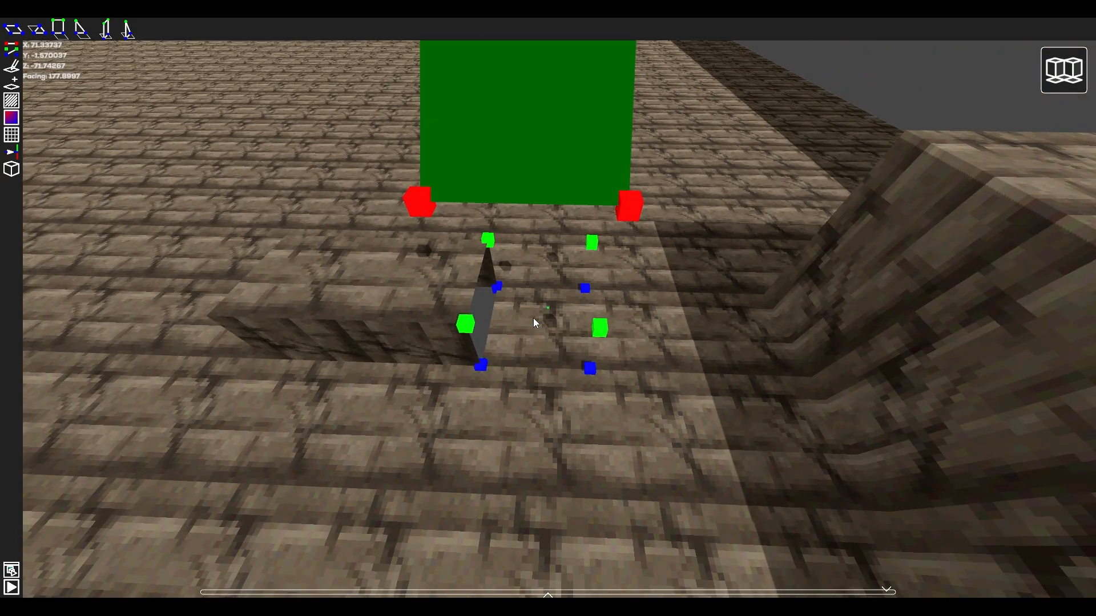
{"action": "scroll", "coordinate": [533, 317], "scroll_direction": "up", "scroll_amount": 1}
{"action": "scroll", "coordinate": [533, 318], "scroll_direction": "down", "scroll_amount": 2}
{"action": "scroll", "coordinate": [533, 317], "scroll_direction": "up", "scroll_amount": 1}
{"action": "left_click", "coordinate": [36, 31]}
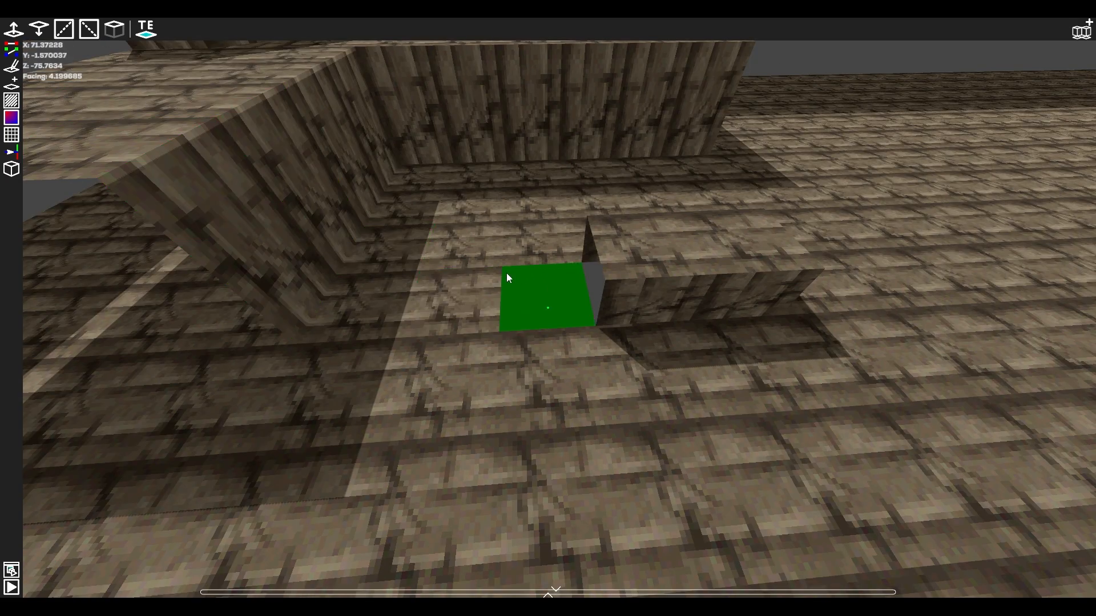
Select the floor tile beside the hole, raise its two hole-side corners to the middle height, and lower them again.
{"action": "left_click", "coordinate": [538, 285]}
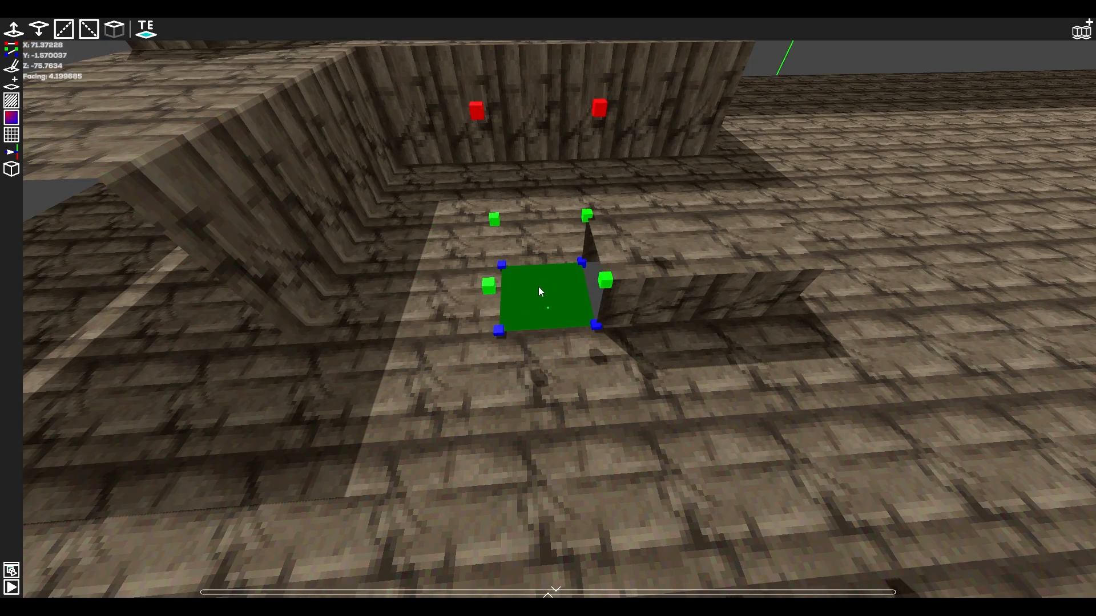
{"action": "key", "text": "a"}
{"action": "key", "text": "d"}
{"action": "key", "text": "w"}
{"action": "key", "text": "d"}
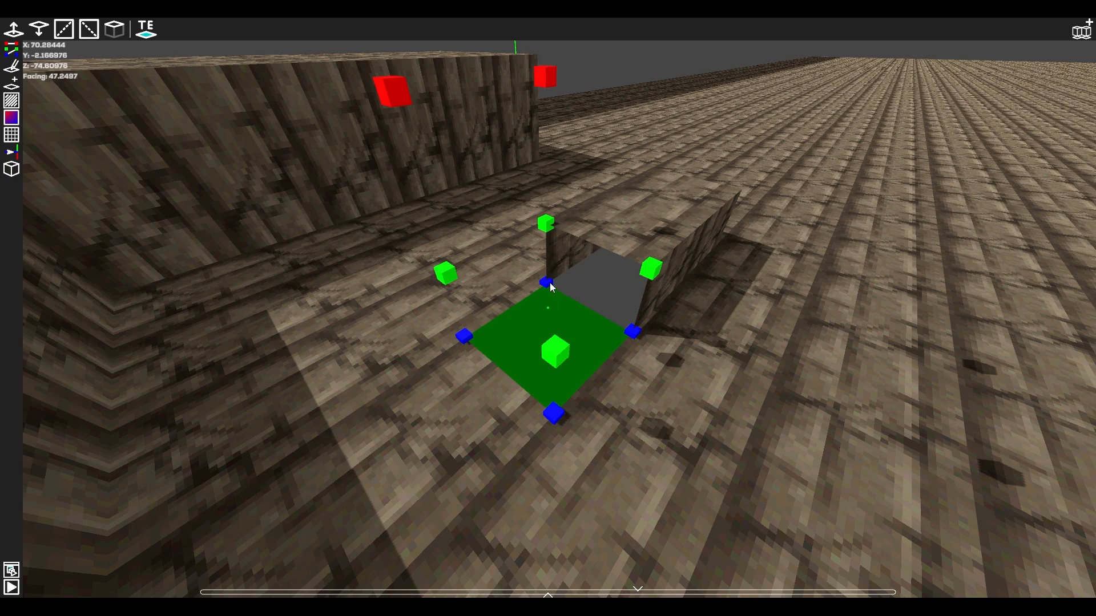
{"action": "left_click_drag", "start_coordinate": [550, 285], "coordinate": [550, 226]}
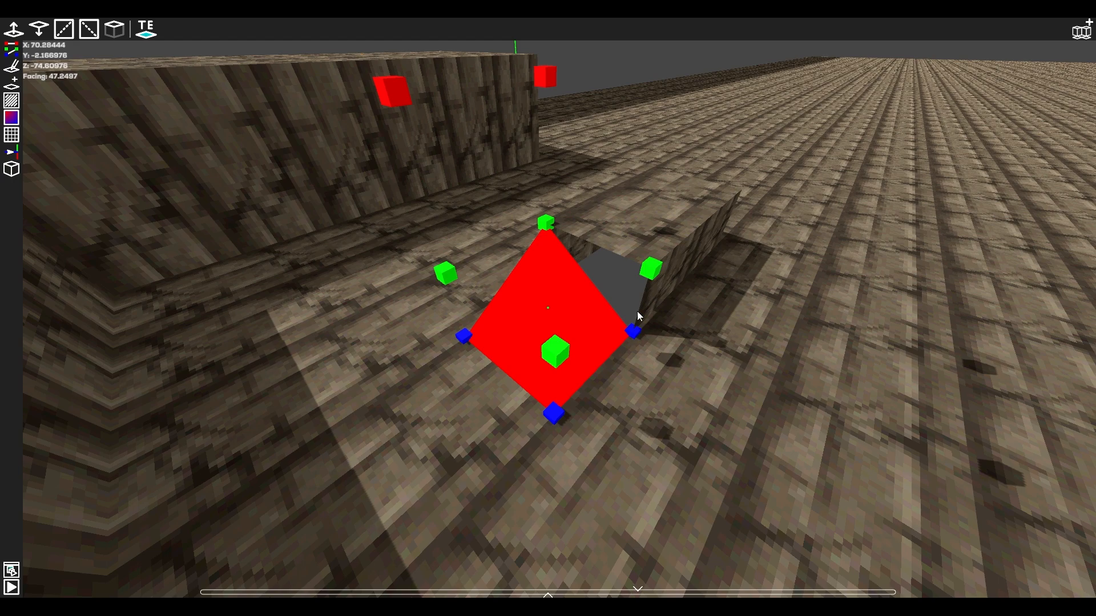
{"action": "left_click_drag", "start_coordinate": [637, 315], "coordinate": [650, 272]}
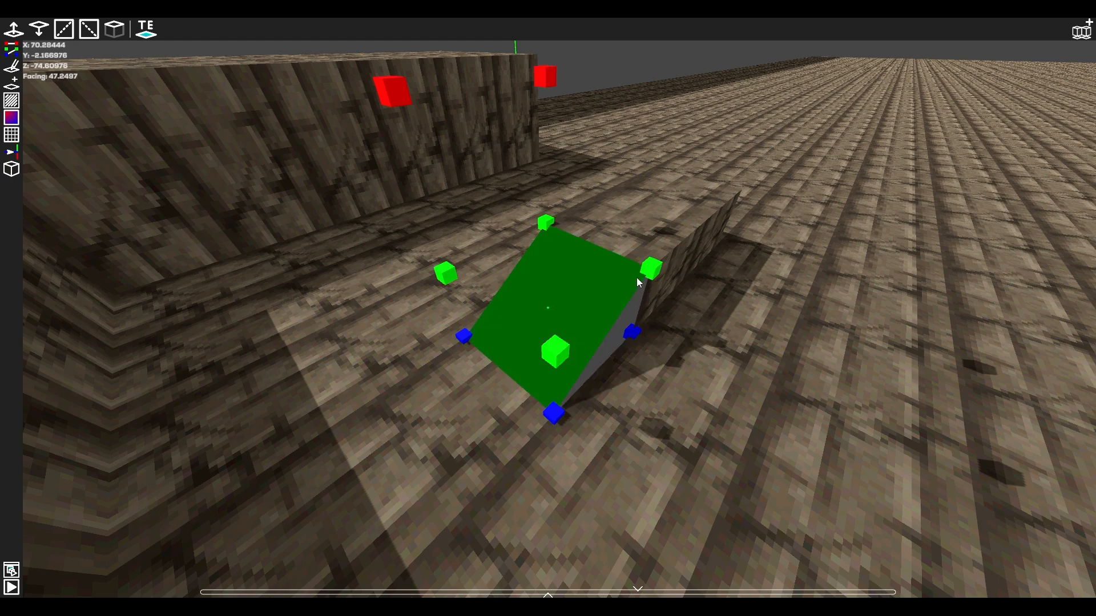
{"action": "left_click_drag", "start_coordinate": [643, 275], "coordinate": [635, 318]}
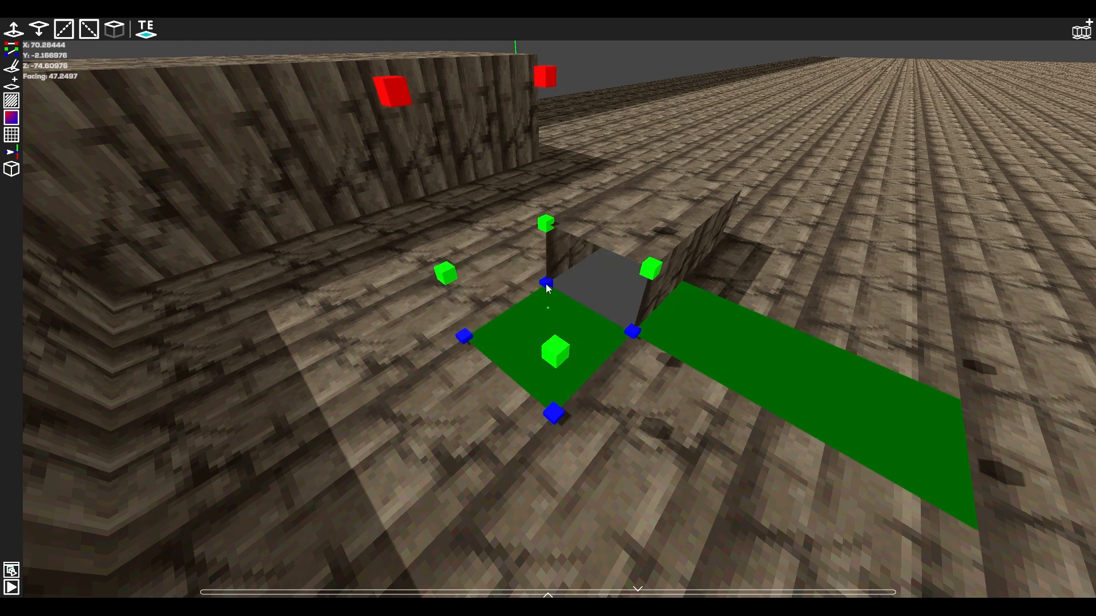
Raise the tile's hole-side edge again, and then keep only its far corner at the middle height.
{"action": "left_click", "coordinate": [649, 271]}
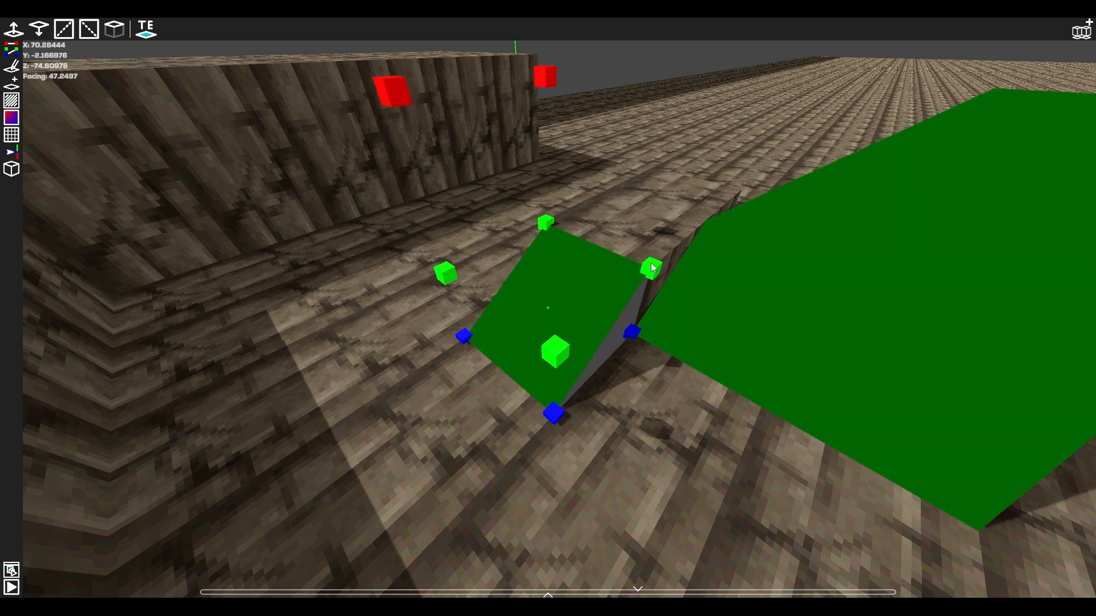
{"action": "left_click", "coordinate": [547, 284]}
{"action": "left_click", "coordinate": [550, 224]}
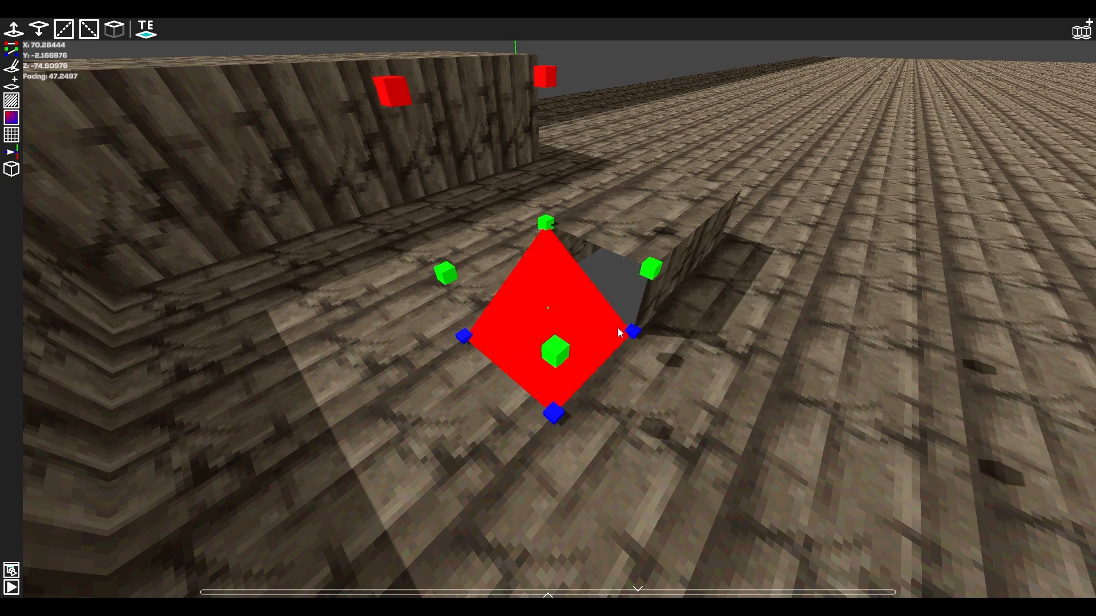
{"action": "key", "text": "d"}
{"action": "mouse_move", "coordinate": [628, 334]}
{"action": "right_mouse_down"}
{"action": "mouse_move", "coordinate": [468, 354]}
{"action": "mouse_move", "coordinate": [616, 348]}
{"action": "right_mouse_up"}
{"action": "key", "text": "a"}
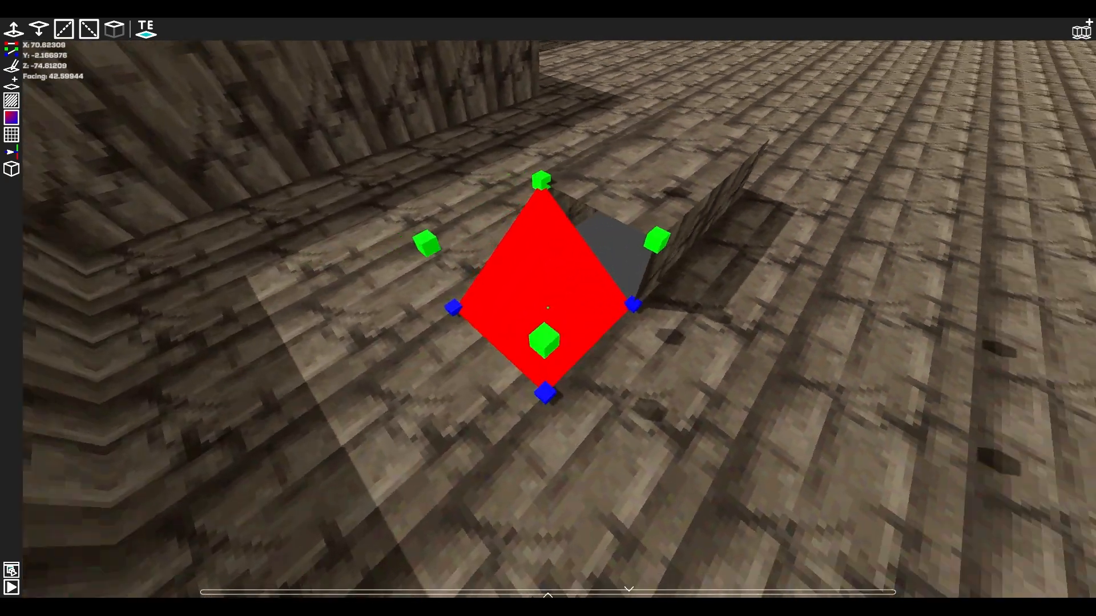
{"action": "key", "text": "a"}
{"action": "right_click_drag", "start_coordinate": [547, 308], "coordinate": [765, 303]}
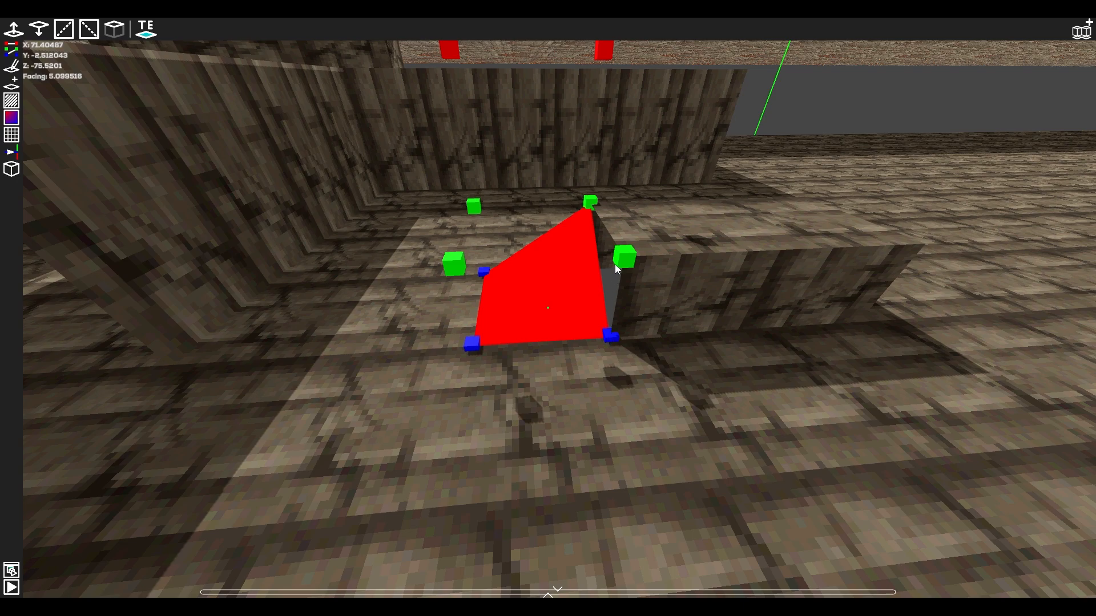
{"action": "left_click_drag", "start_coordinate": [617, 269], "coordinate": [574, 351]}
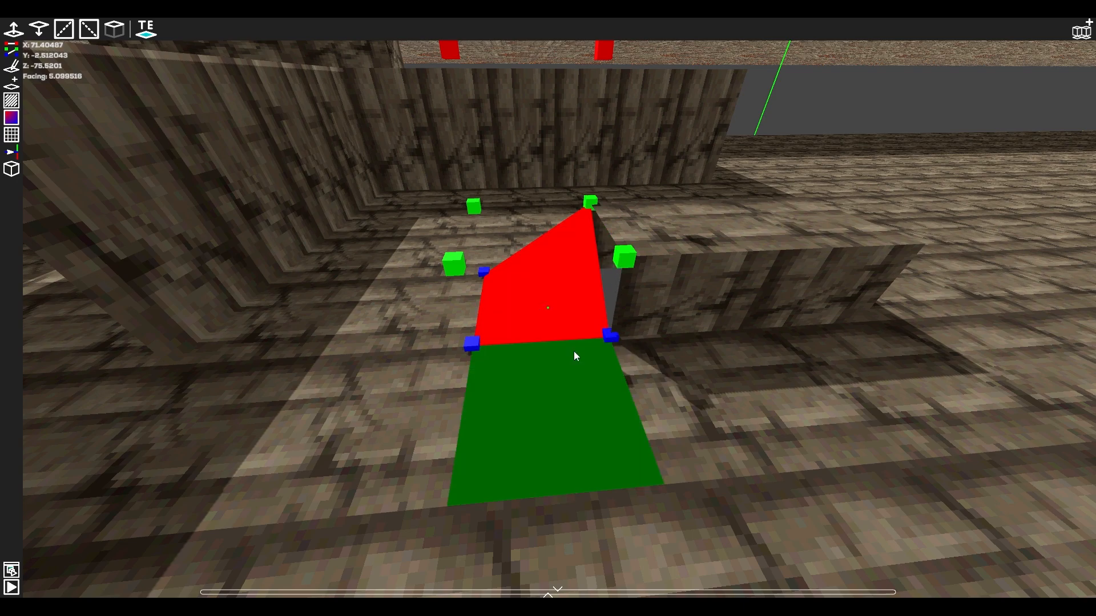
{"action": "key", "text": "F5"}
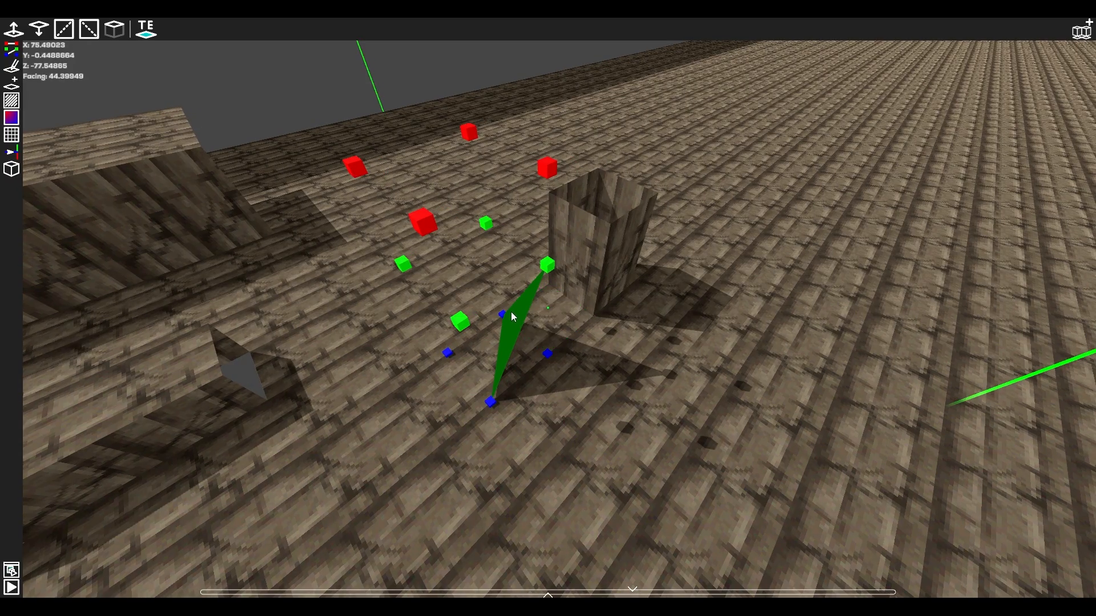
Reshape the tile beside the column by raising its back corner to the top height and its two front corners to the middle height.
{"action": "left_click_drag", "start_coordinate": [498, 290], "coordinate": [468, 131]}
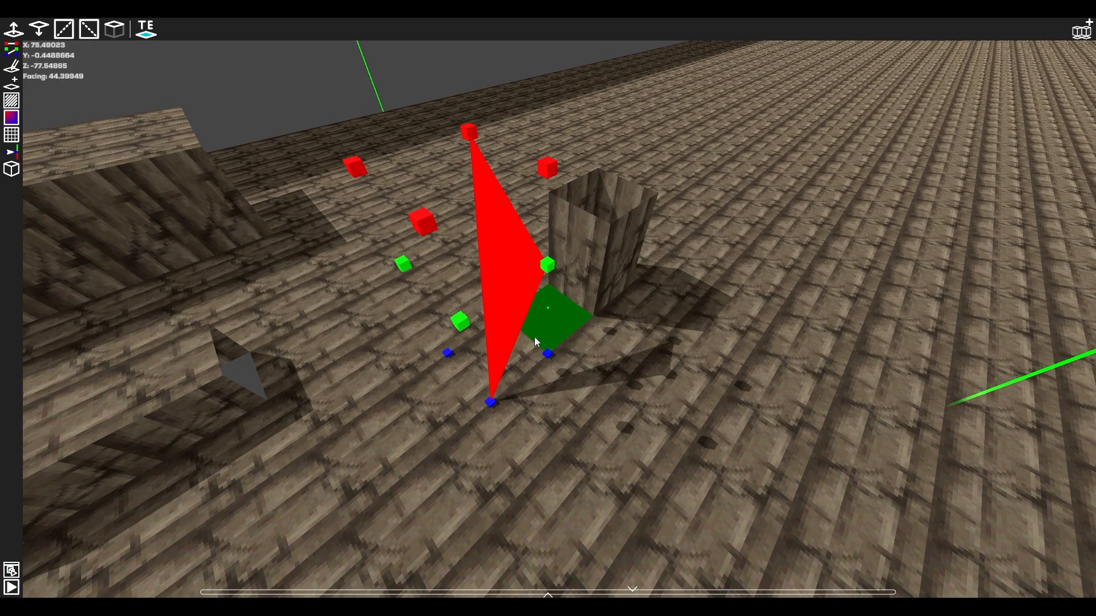
{"action": "left_click_drag", "start_coordinate": [546, 265], "coordinate": [549, 357]}
{"action": "key", "text": "a"}
{"action": "key", "text": "d"}
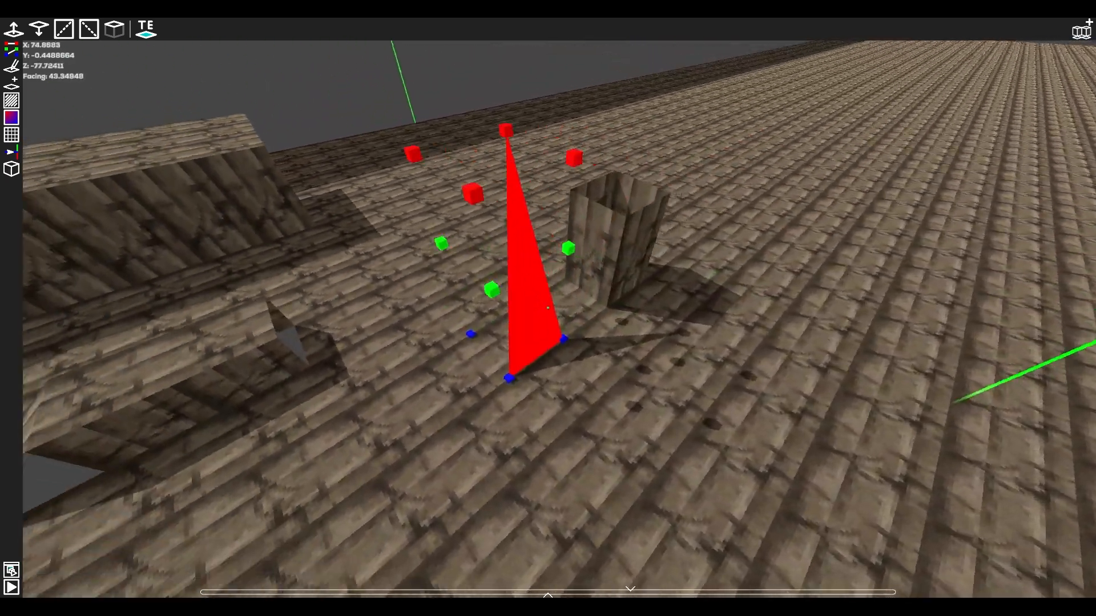
{"action": "key", "text": "a"}
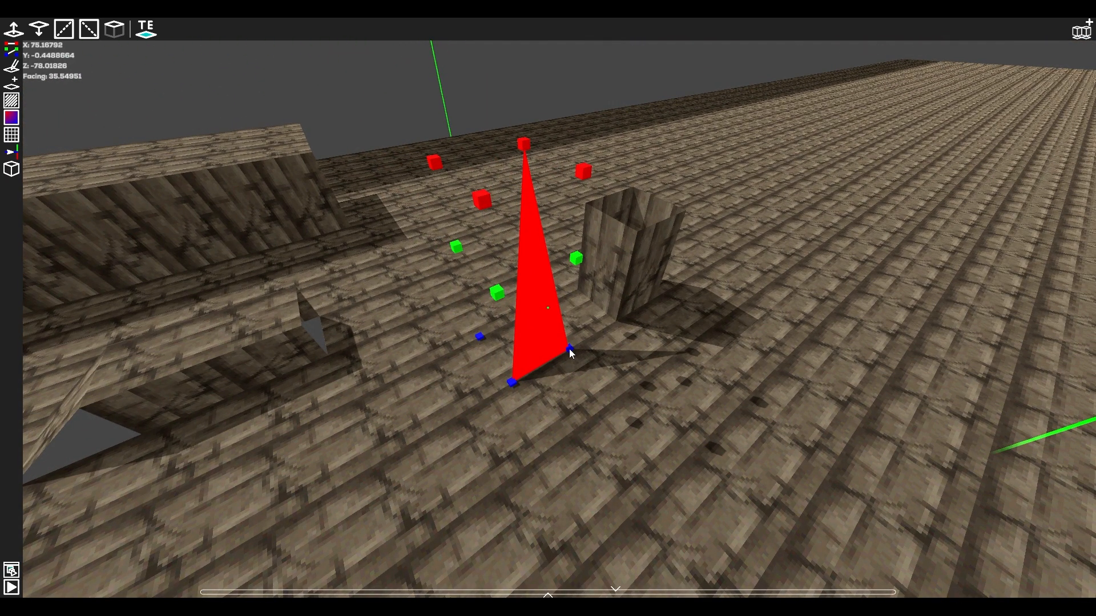
{"action": "left_click_drag", "start_coordinate": [569, 350], "coordinate": [578, 260]}
{"action": "left_click_drag", "start_coordinate": [513, 381], "coordinate": [495, 299]}
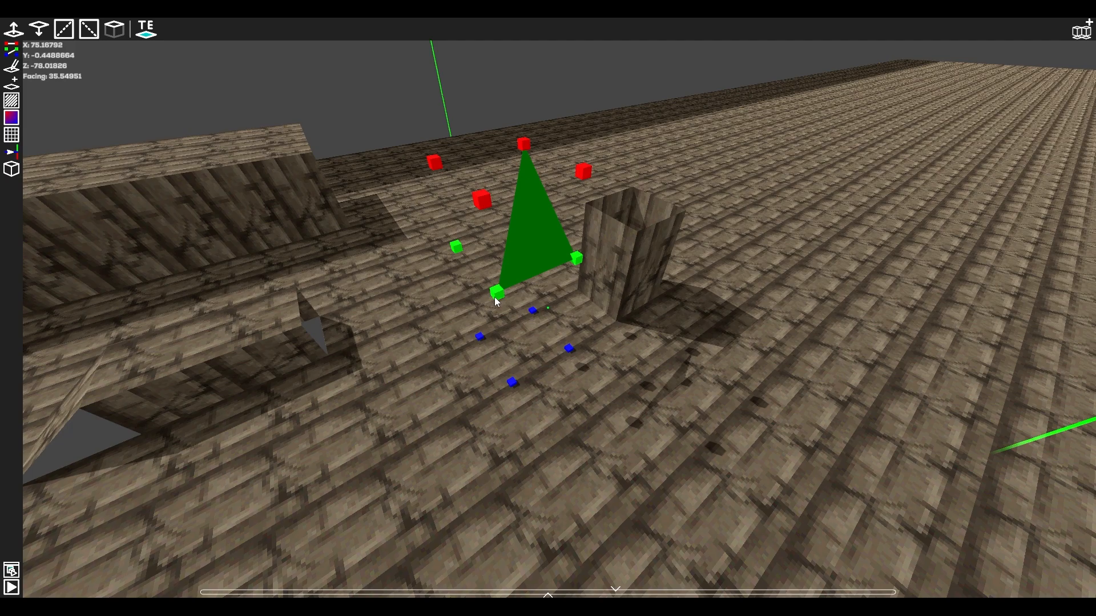
{"action": "key", "text": "a"}
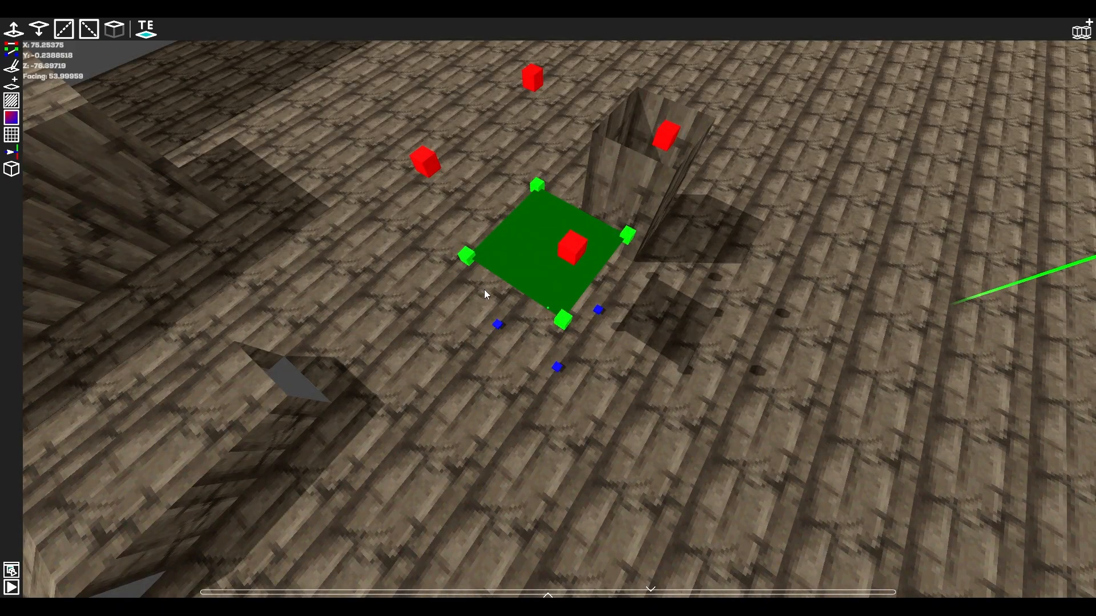
Lower one corner of the raised quad tile to the floor, and break the tile apart from bottom left to top right.
{"action": "left_click_drag", "start_coordinate": [484, 289], "coordinate": [498, 325]}
{"action": "key", "text": "a"}
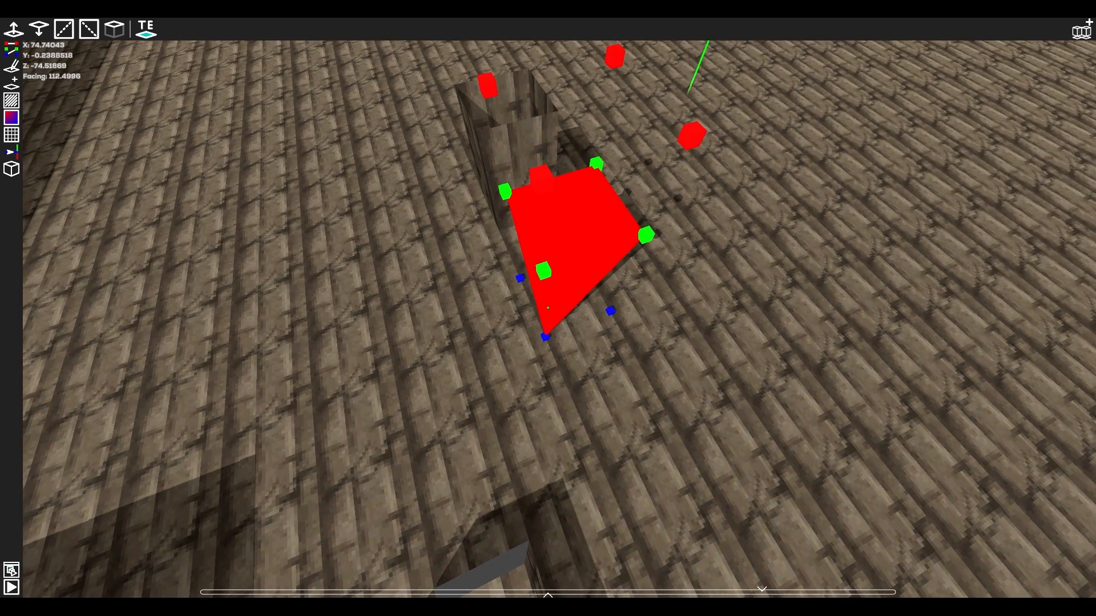
{"action": "middle_click_drag", "start_coordinate": [548, 308], "coordinate": [422, 308]}
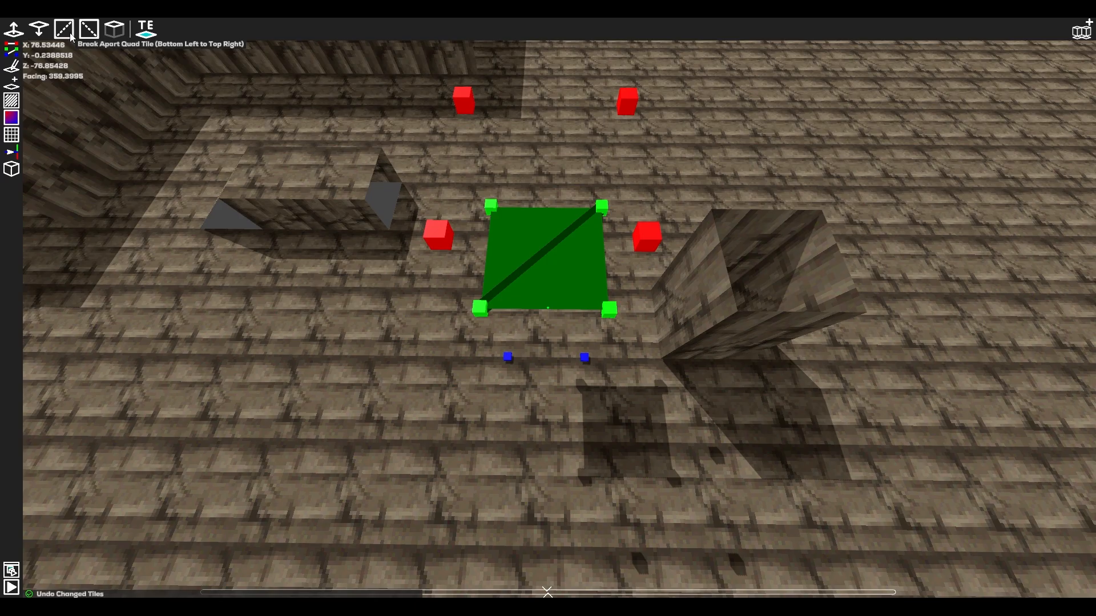
{"action": "left_click", "coordinate": [64, 30]}
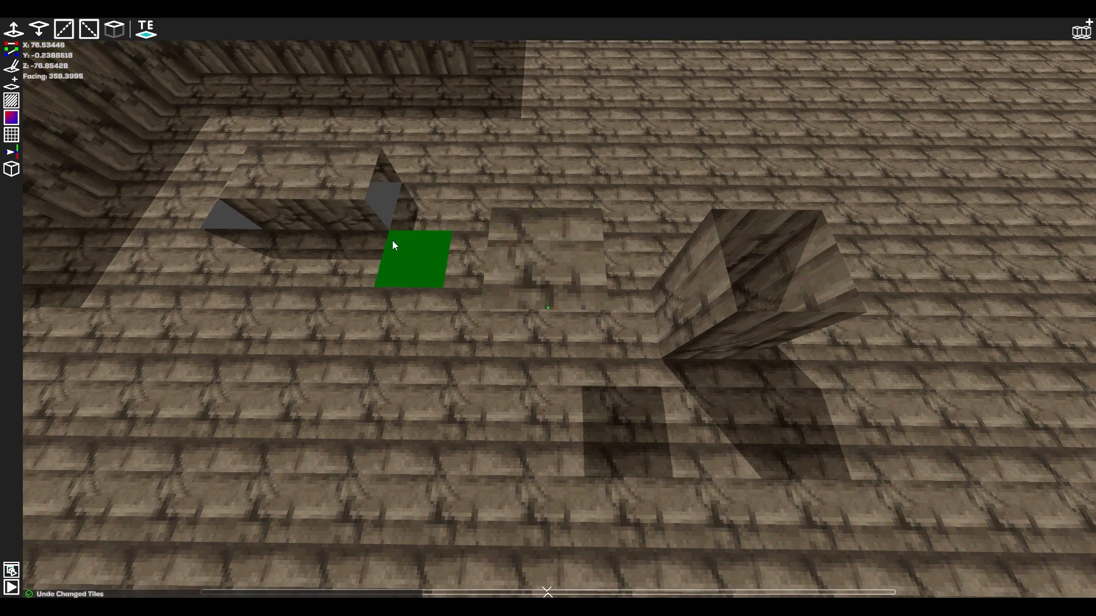
Select a triangular half of the raised tile beside the column, and lower its outer corner to the floor.
{"action": "middle_click_drag", "start_coordinate": [393, 245], "coordinate": [685, 308]}
{"action": "left_click", "coordinate": [588, 279]}
{"action": "left_click", "coordinate": [551, 313]}
{"action": "key", "text": "d"}
{"action": "key", "text": "a"}
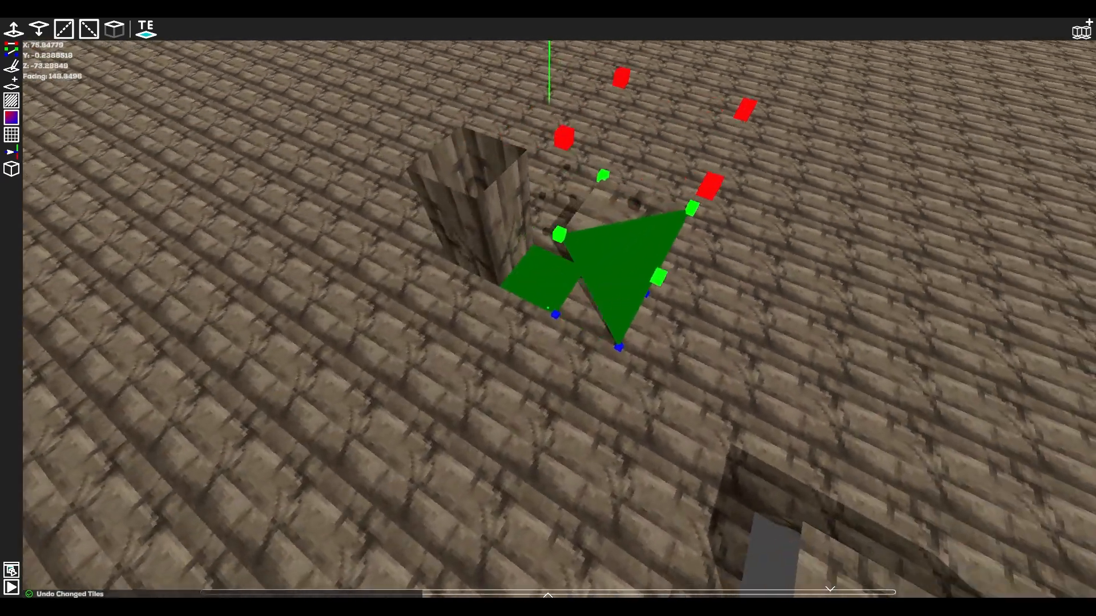
{"action": "key", "text": "d"}
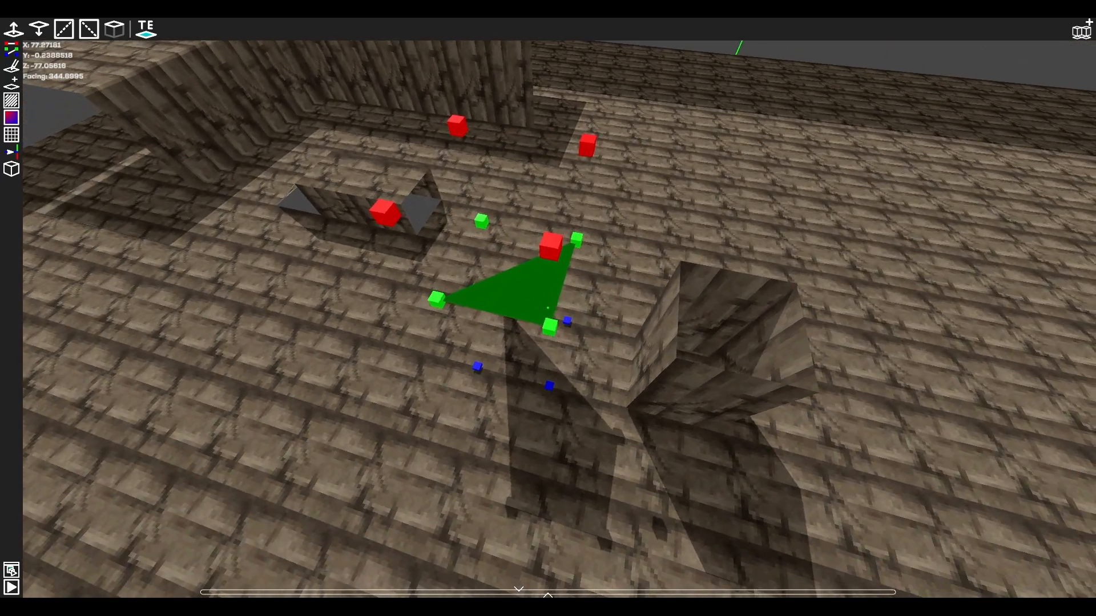
{"action": "key", "text": "a"}
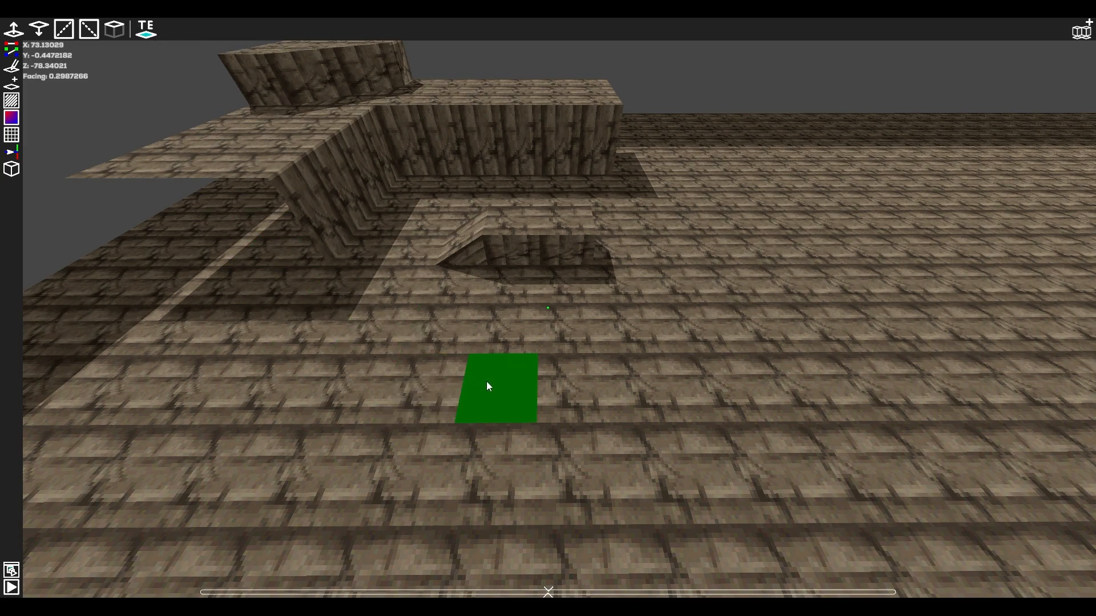
Shift a three-tile ground row's height channels up and down, and try breaking a quad tile apart from bottom left to top right.
{"action": "left_click", "coordinate": [497, 380]}
{"action": "left_click", "coordinate": [17, 31]}
{"action": "left_click", "coordinate": [17, 31]}
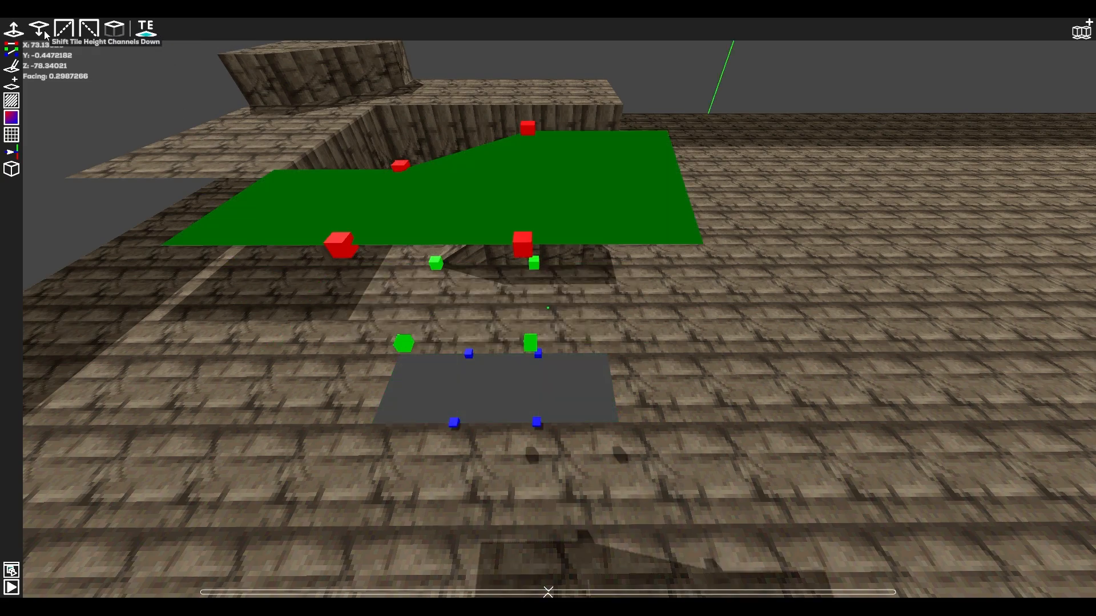
{"action": "left_click", "coordinate": [35, 33]}
{"action": "left_click", "coordinate": [35, 33]}
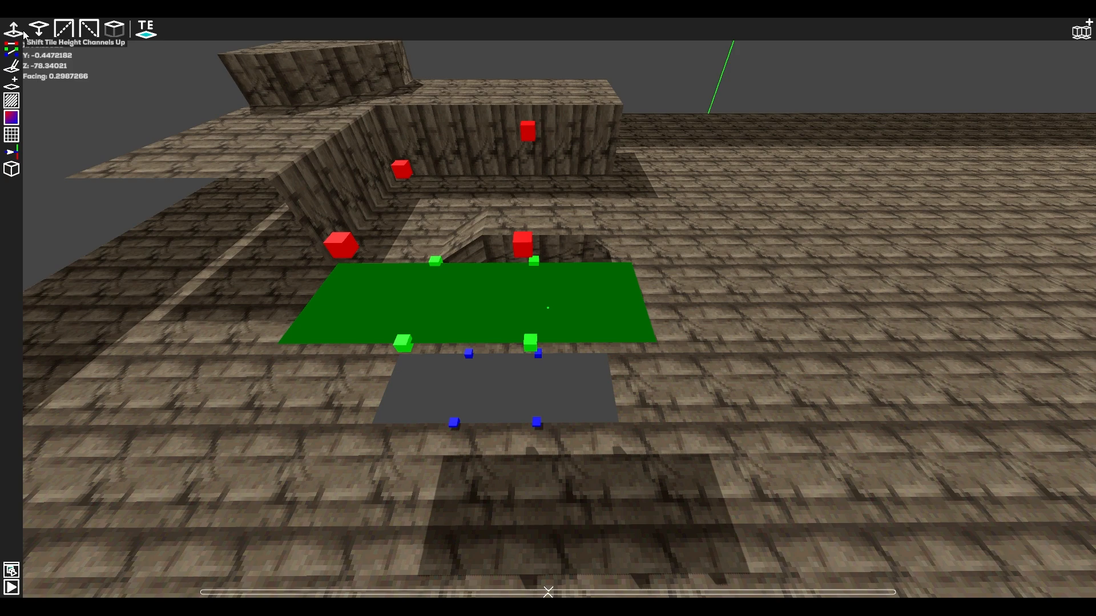
{"action": "left_click", "coordinate": [64, 29]}
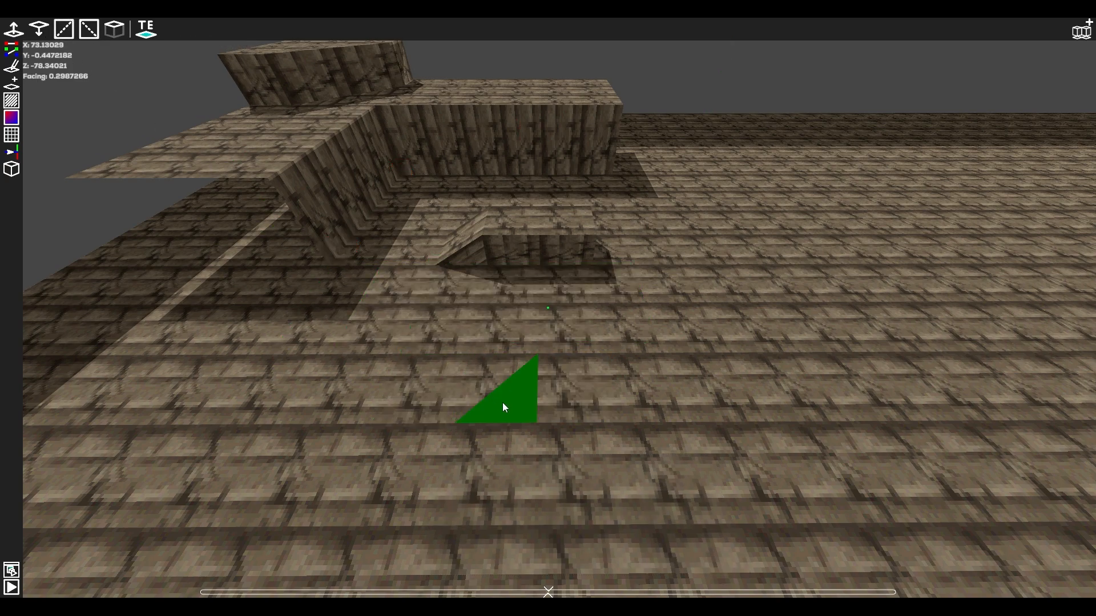
{"action": "key", "text": "ctrl+z"}
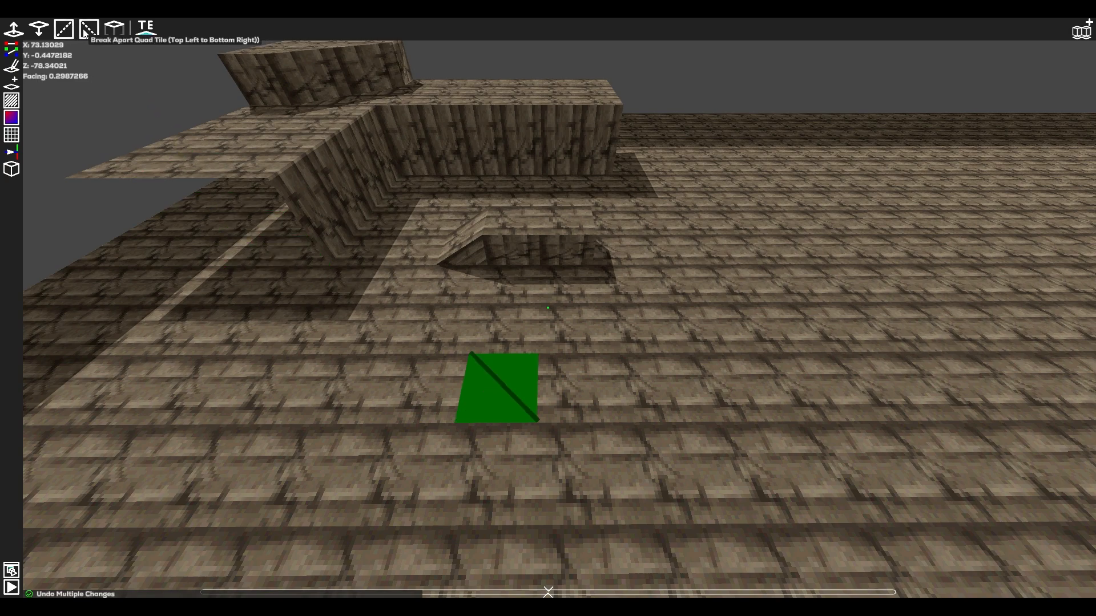
Select three separate strips of ground tiles in front of the pit, and extrude each one up to the middle height.
{"action": "left_click", "coordinate": [491, 336]}
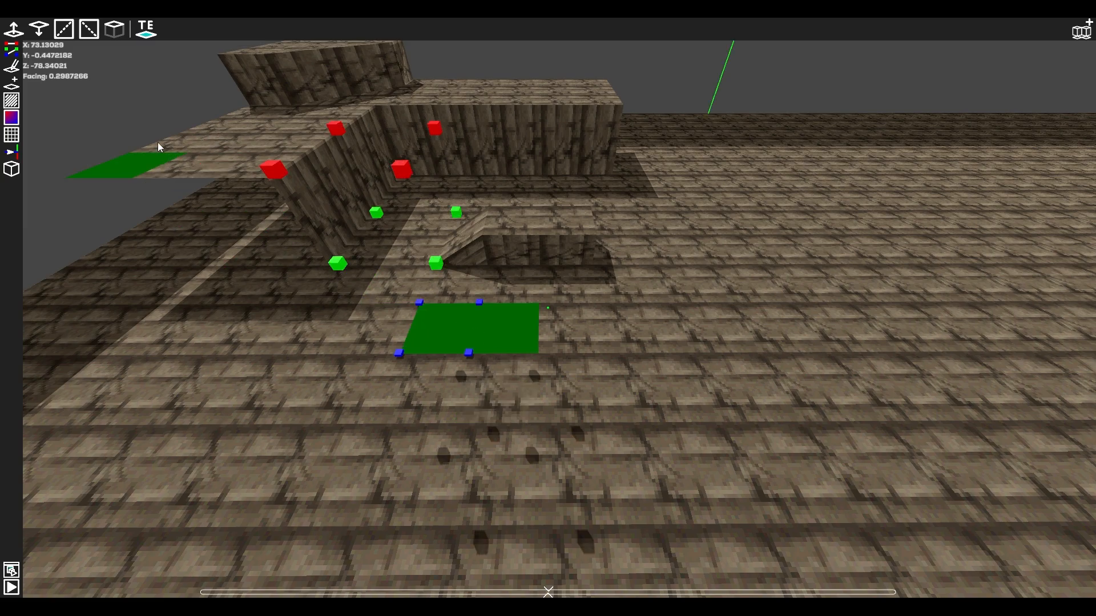
{"action": "left_click", "coordinate": [117, 35]}
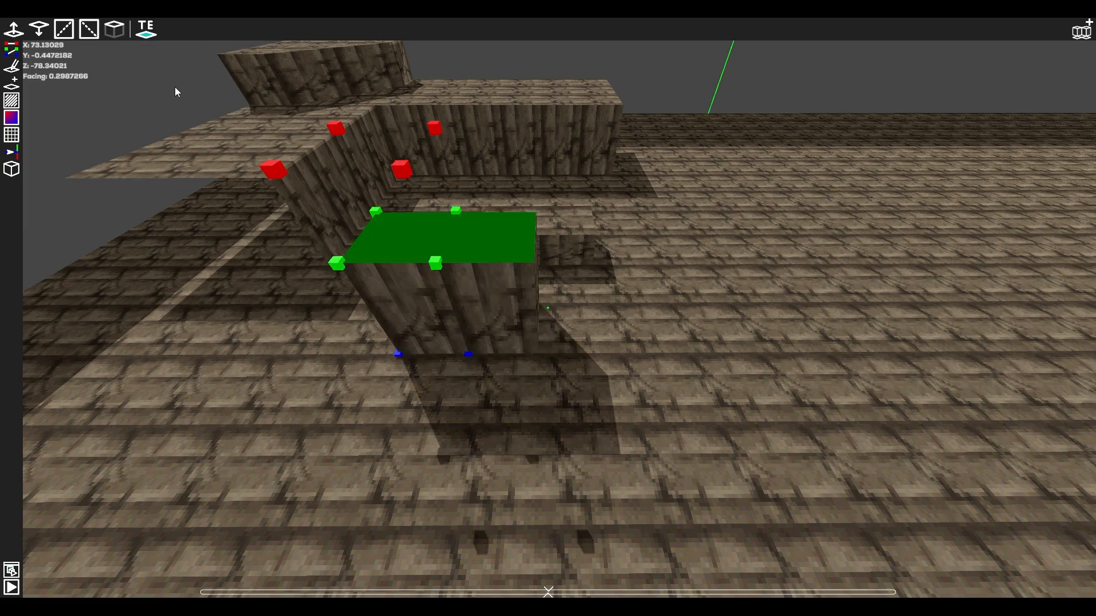
{"action": "left_click_drag", "start_coordinate": [646, 296], "coordinate": [609, 309]}
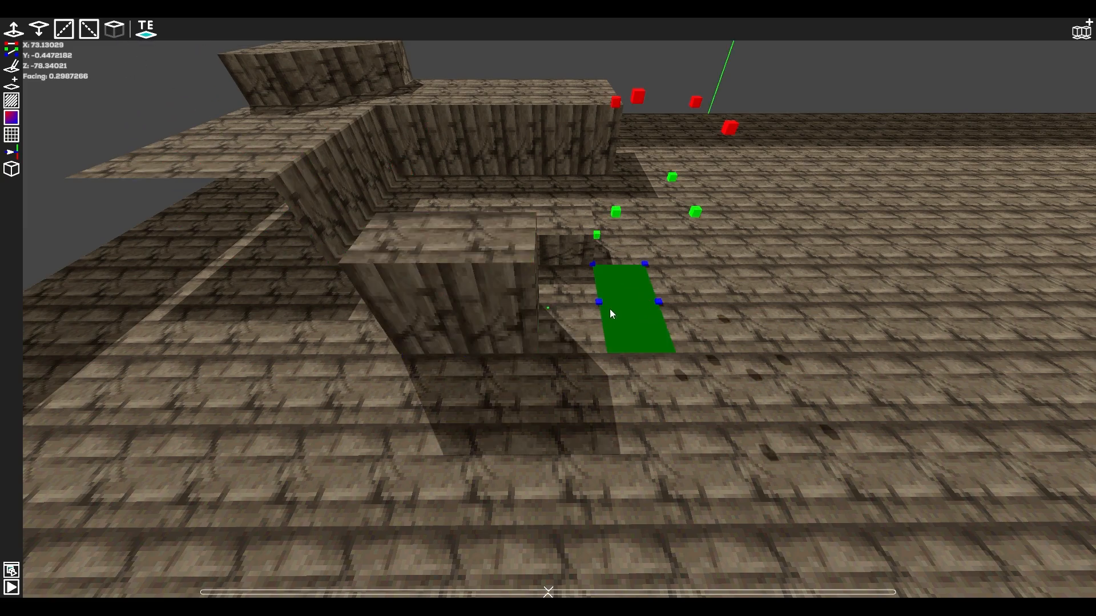
{"action": "left_click", "coordinate": [117, 35]}
{"action": "left_click_drag", "start_coordinate": [768, 258], "coordinate": [796, 324]}
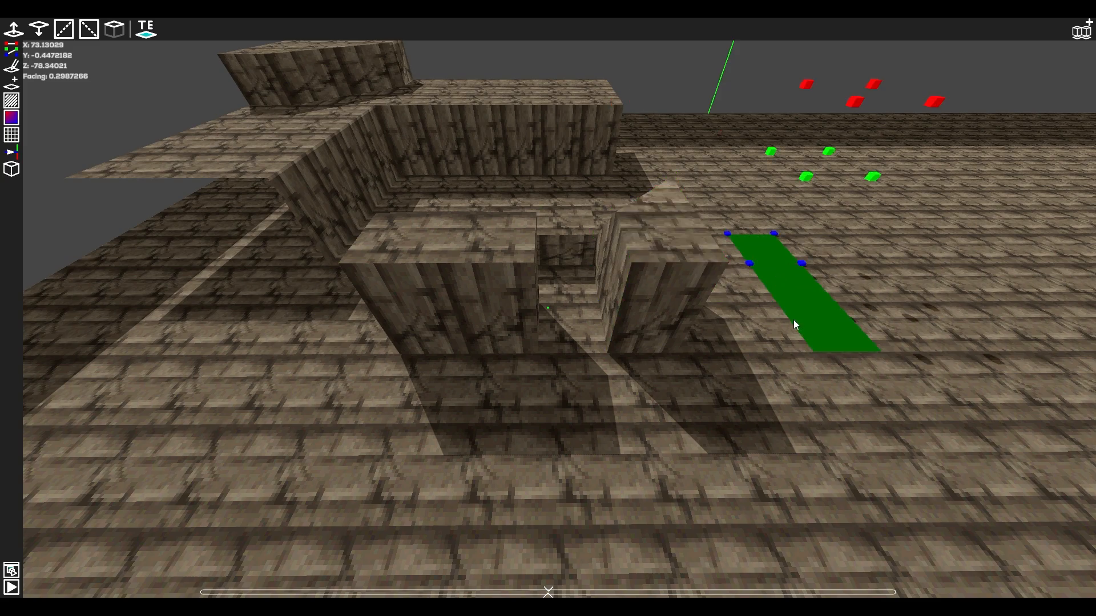
{"action": "left_click", "coordinate": [117, 31]}
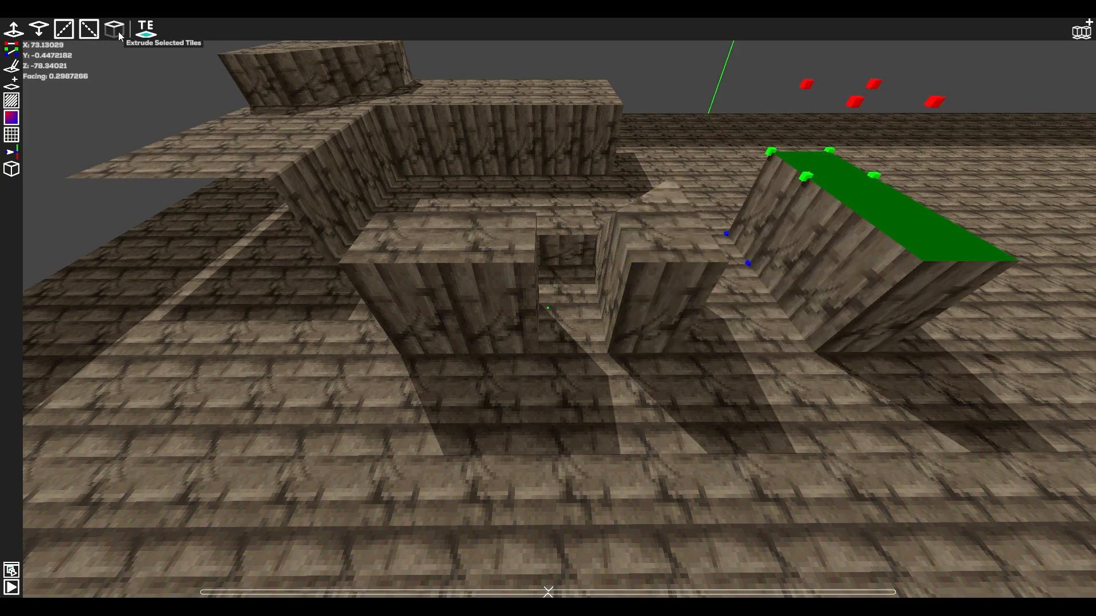
Open the tile effects settings, try different effect channels for the selected tile, and browse the available effects for Effect Channel 0.
{"action": "key", "text": "a"}
{"action": "right_click_drag", "start_coordinate": [354, 393], "coordinate": [571, 417]}
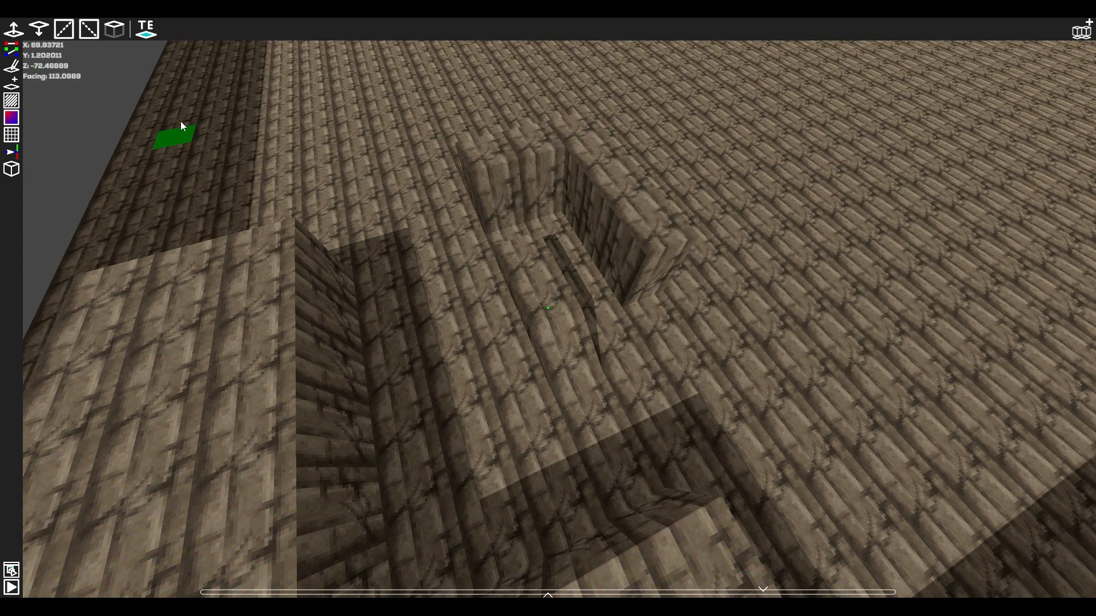
{"action": "left_click", "coordinate": [146, 36]}
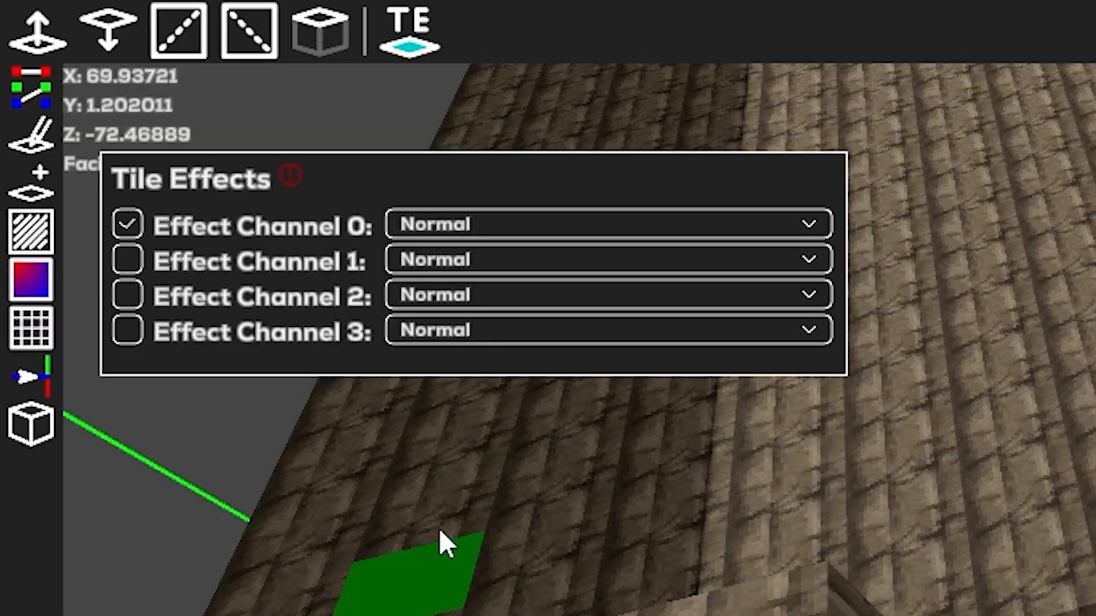
{"action": "left_click", "coordinate": [122, 264]}
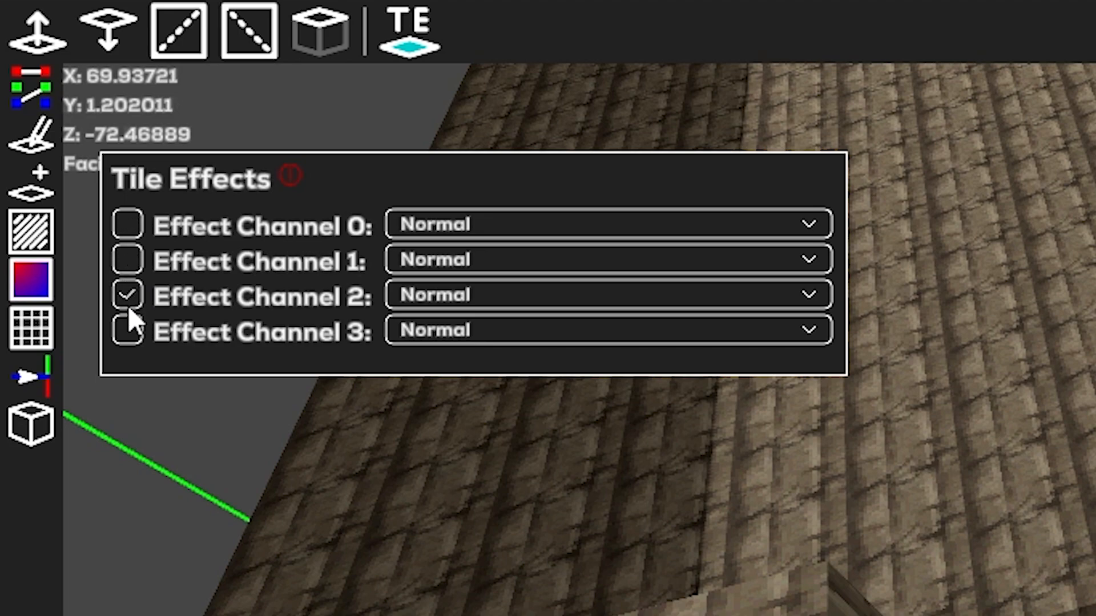
{"action": "left_click", "coordinate": [132, 230]}
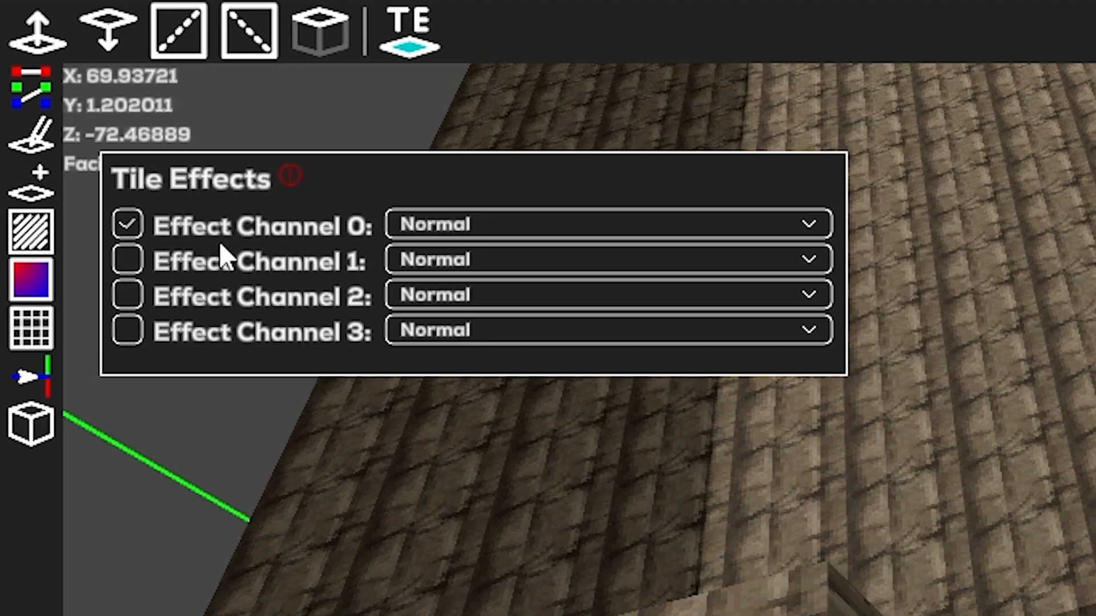
{"action": "left_click", "coordinate": [436, 231]}
{"action": "left_click_drag", "start_coordinate": [827, 302], "coordinate": [830, 431]}
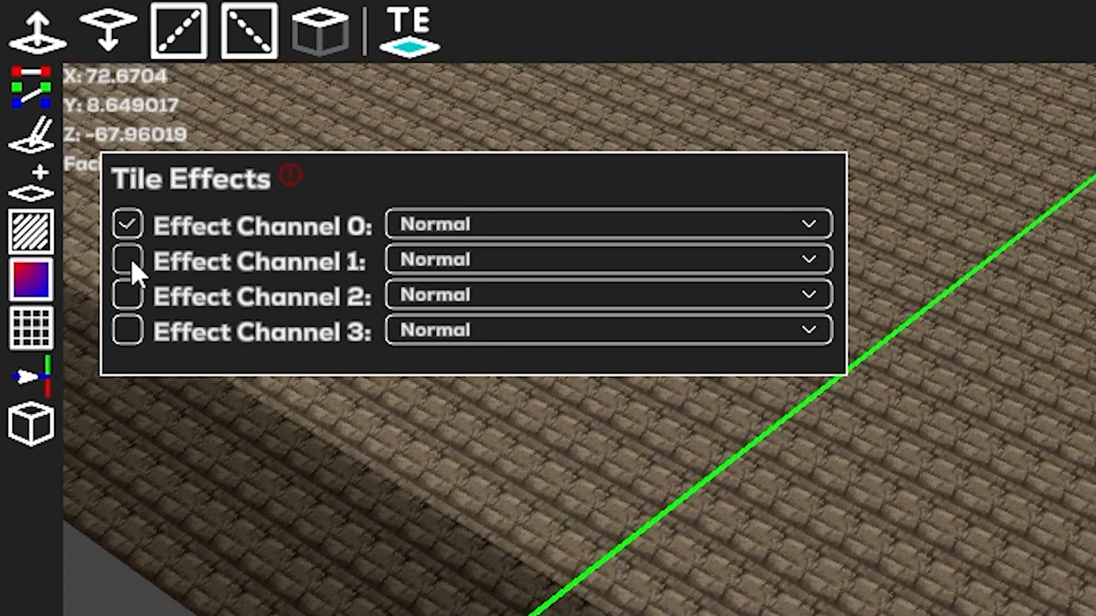
{"action": "left_click", "coordinate": [130, 260]}
{"action": "left_click", "coordinate": [132, 223]}
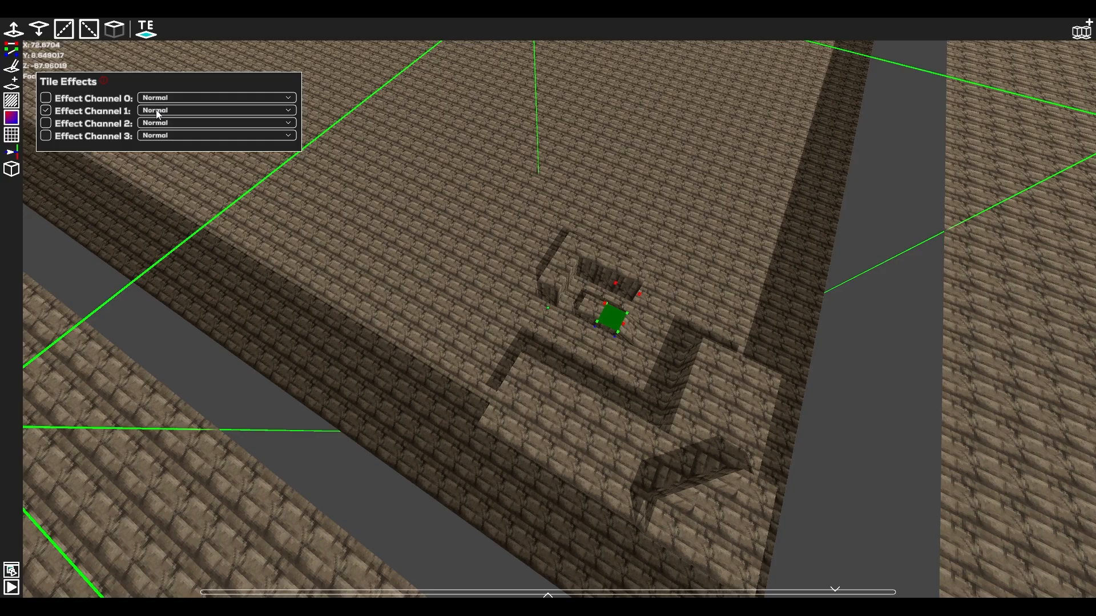
Set Effect Channel 1 to Liquid, and try the channel assignment on tiles of the raised platform.
{"action": "left_click", "coordinate": [437, 258]}
{"action": "left_click", "coordinate": [158, 136]}
{"action": "left_click", "coordinate": [697, 403]}
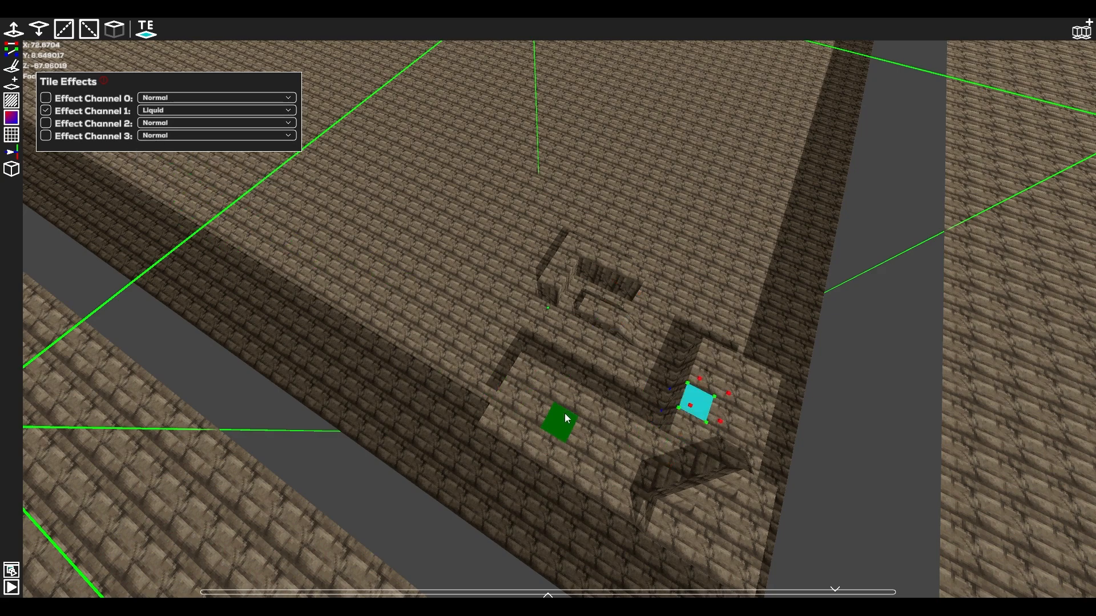
{"action": "left_click", "coordinate": [562, 421]}
{"action": "left_click", "coordinate": [536, 379]}
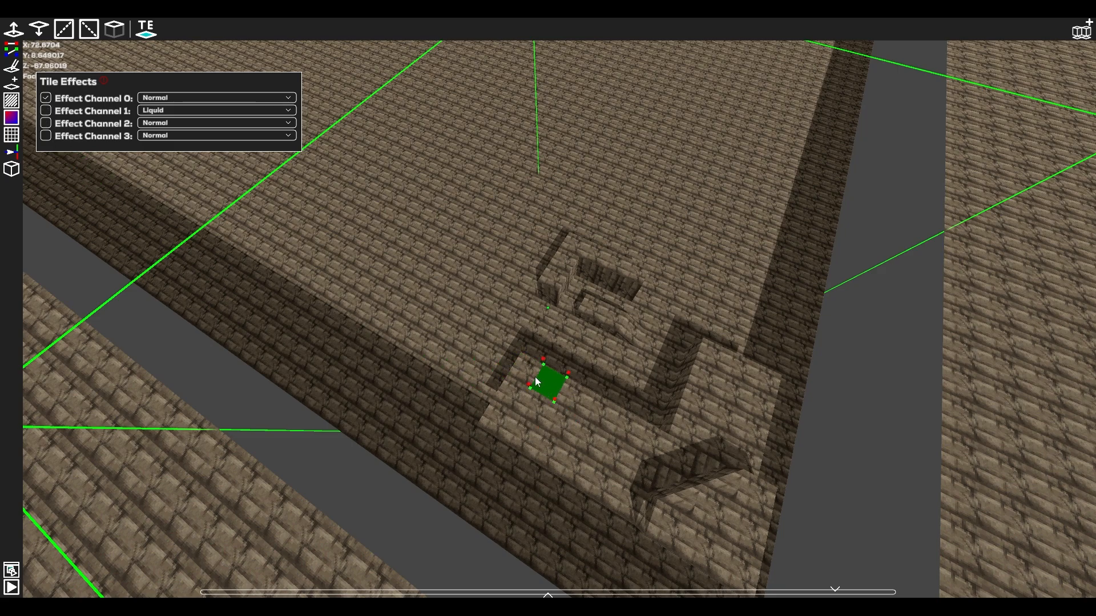
{"action": "left_click", "coordinate": [45, 111]}
Set Effect Channel 2 to Instant Death, and assign a ground tile near the level's edge to that channel.
{"action": "left_click", "coordinate": [302, 228]}
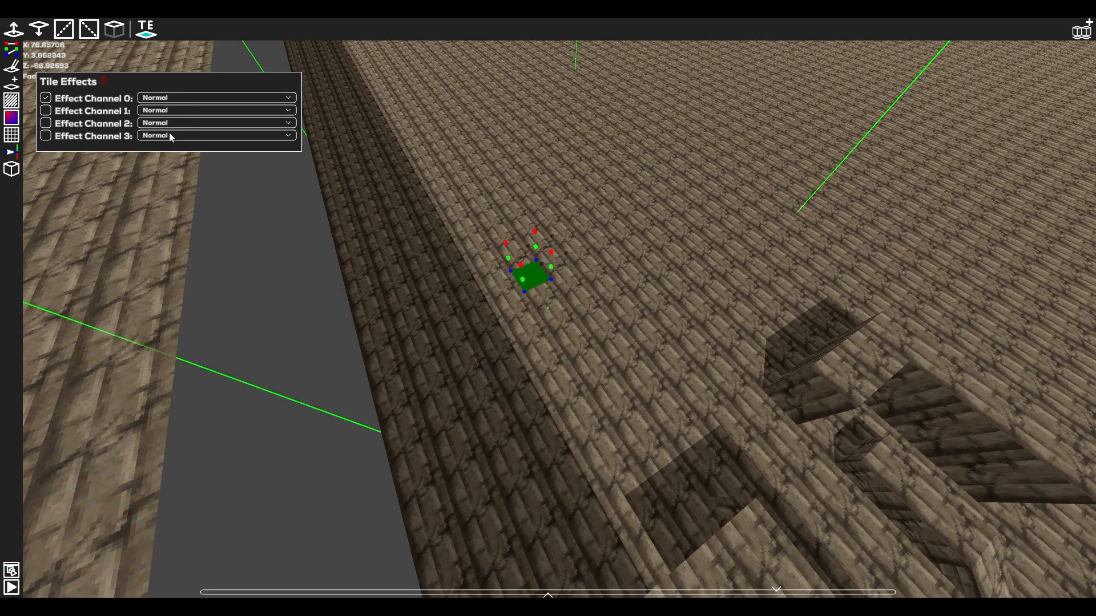
{"action": "left_click", "coordinate": [169, 123]}
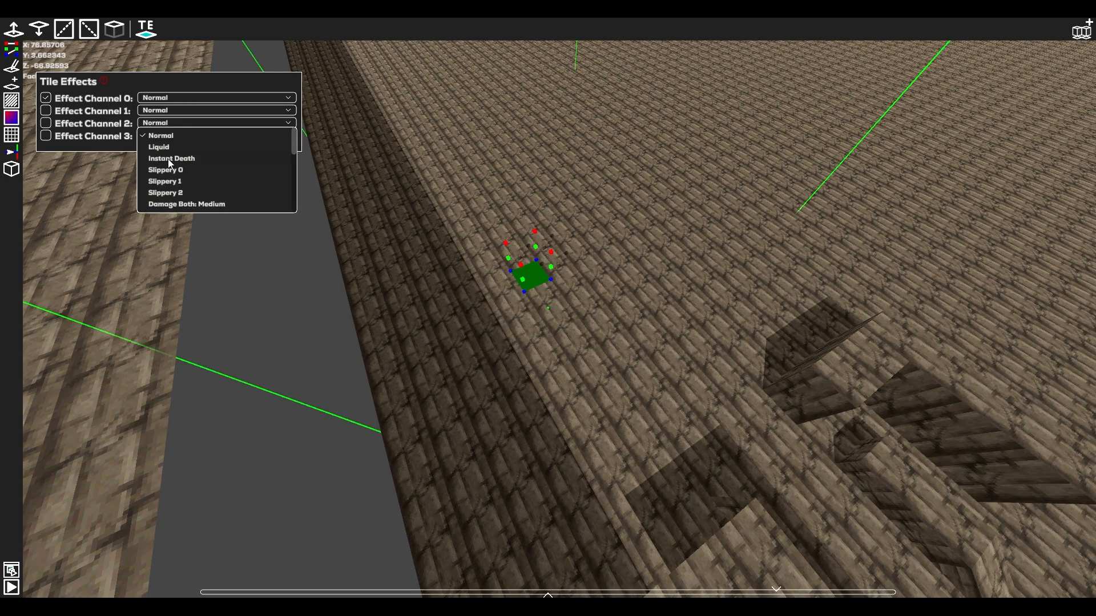
{"action": "left_click", "coordinate": [169, 159]}
{"action": "left_click", "coordinate": [45, 123]}
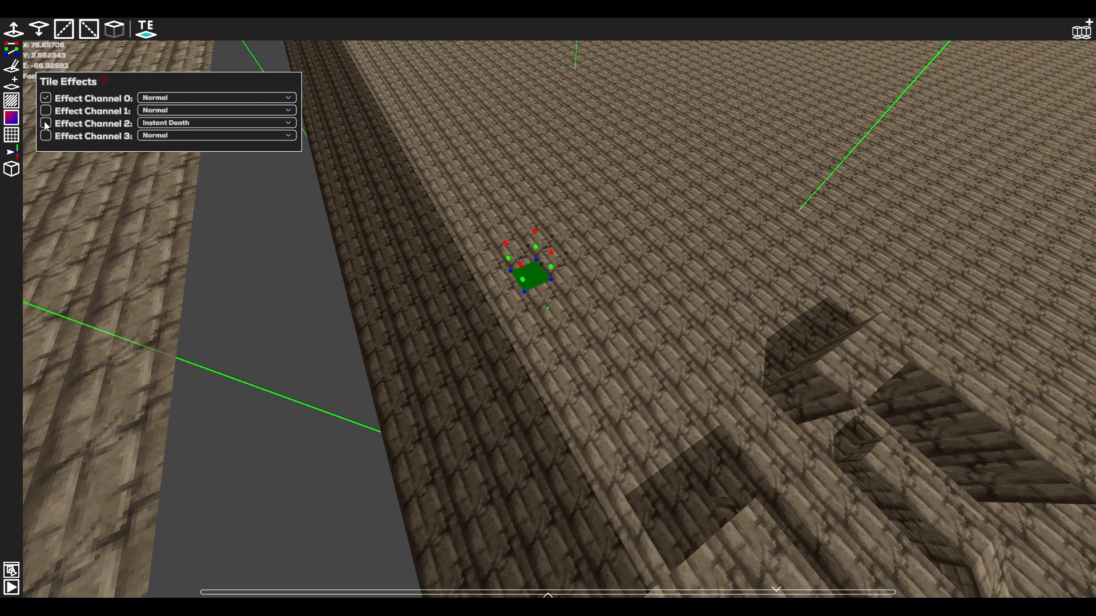
Set Effect Channel 1 to Move Left Low for the ground tile by the raised platform, and close the tile effects settings.
{"action": "left_click", "coordinate": [638, 410]}
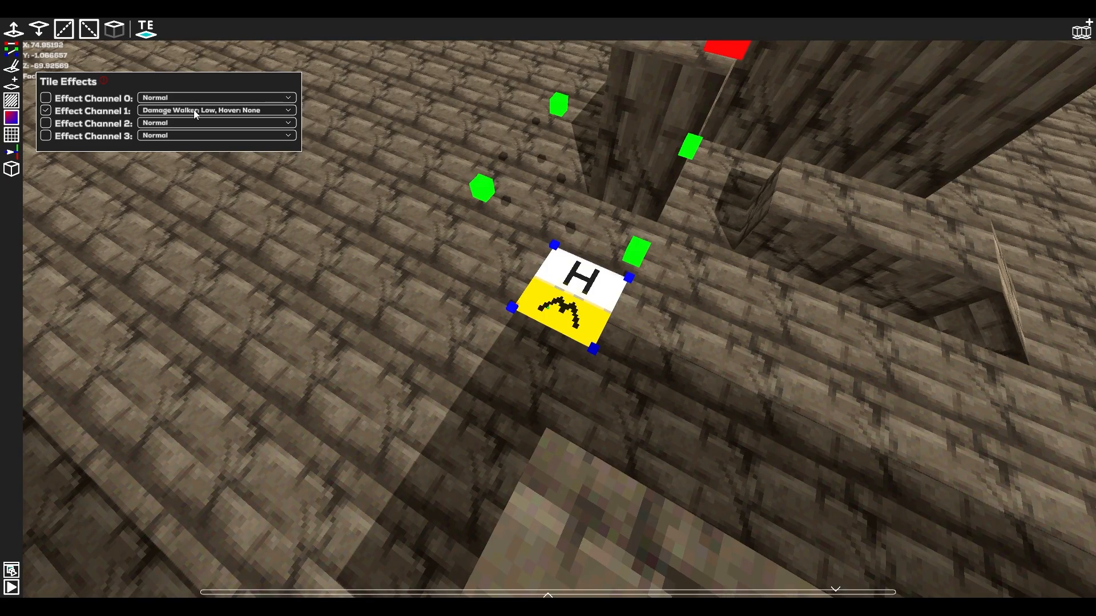
{"action": "left_click", "coordinate": [257, 110]}
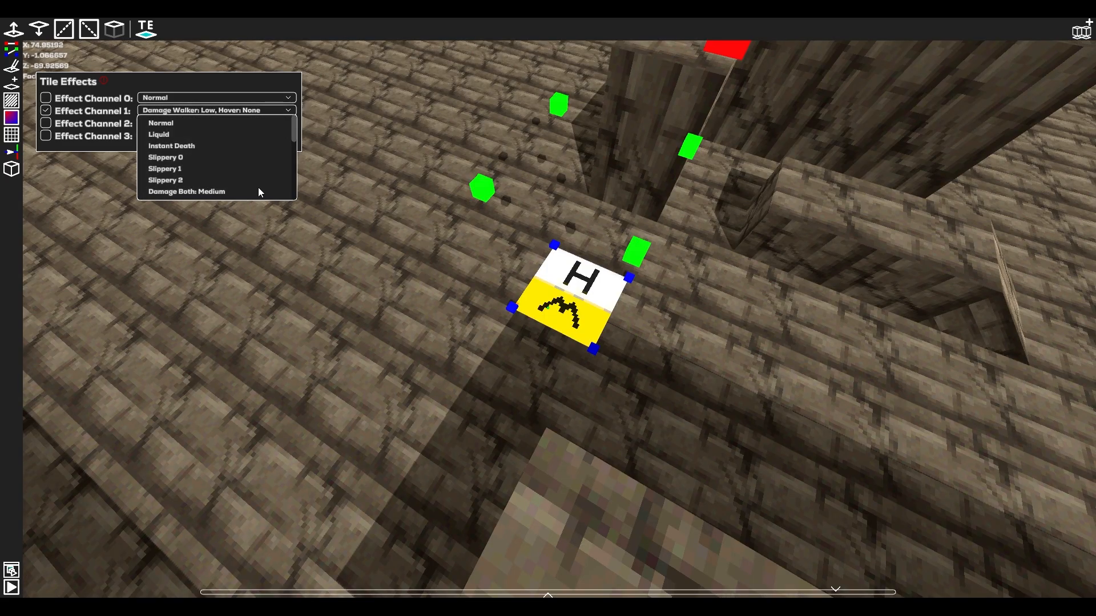
{"action": "left_click_drag", "start_coordinate": [292, 135], "coordinate": [297, 183]}
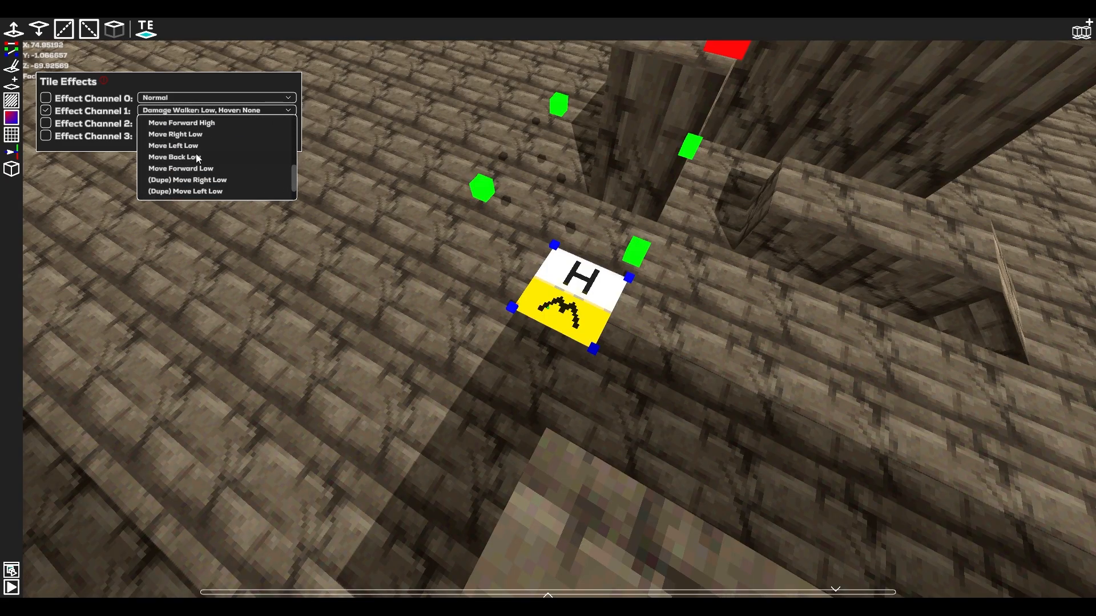
{"action": "left_click", "coordinate": [188, 150]}
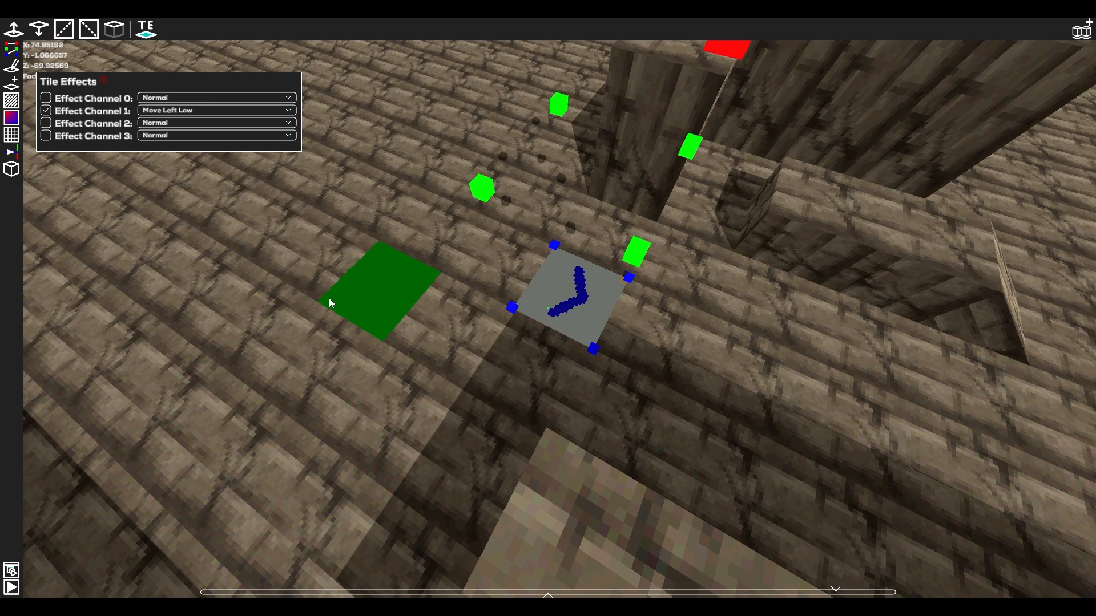
{"action": "right_click_drag", "start_coordinate": [328, 299], "coordinate": [388, 354]}
{"action": "right_click_drag", "start_coordinate": [548, 308], "coordinate": [525, 286]}
{"action": "key", "text": "s"}
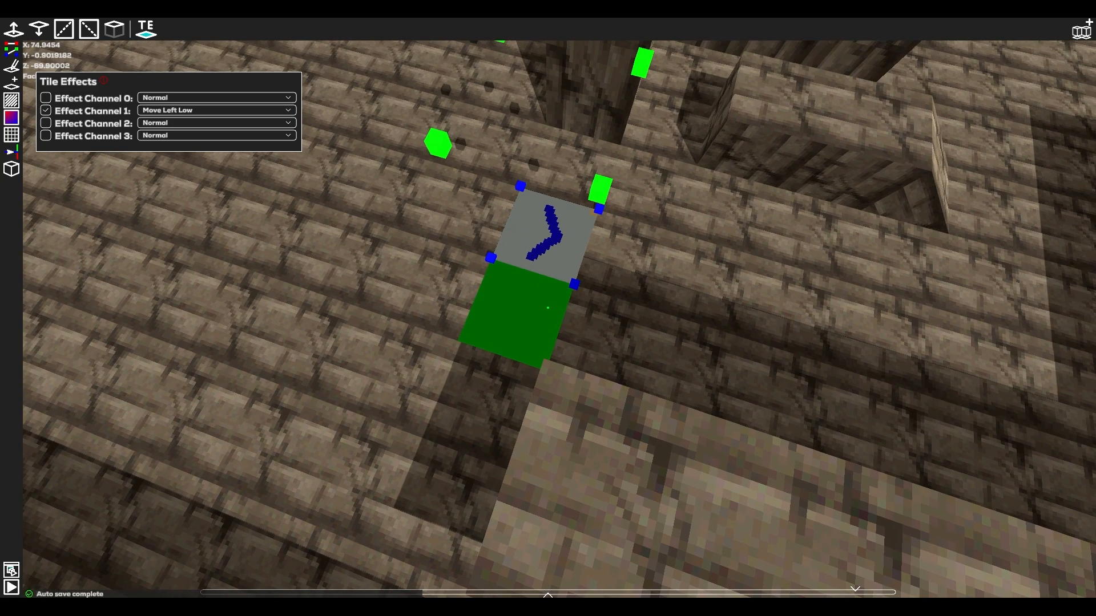
{"action": "right_click_drag", "start_coordinate": [157, 114], "coordinate": [150, 33]}
{"action": "left_click", "coordinate": [147, 34]}
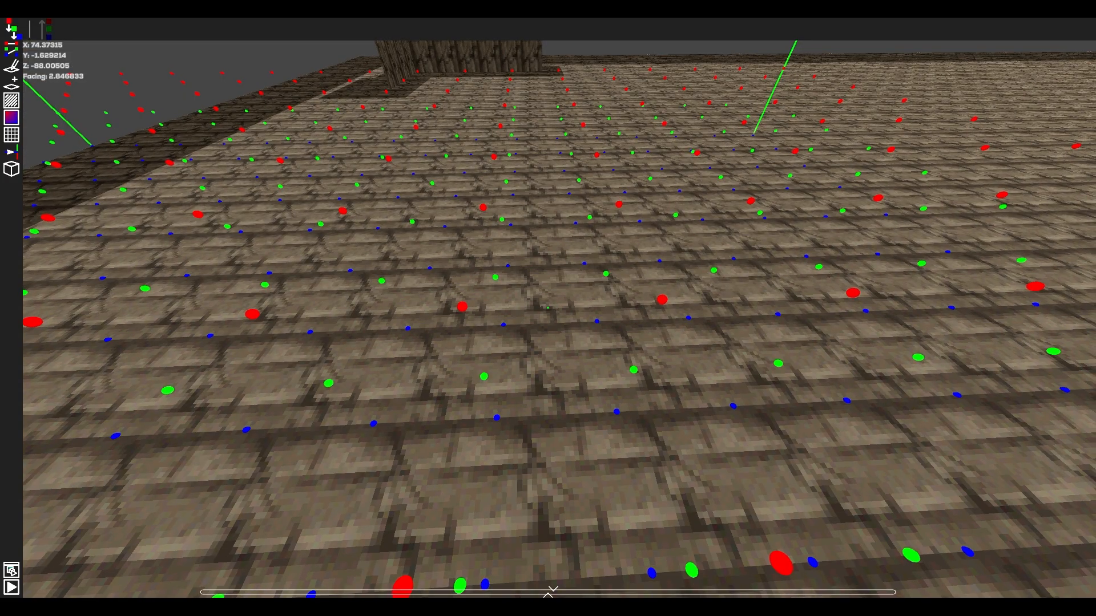
In height point editing, select a three-by-three block of middle-height points on the open ground and raise them.
{"action": "mouse_move", "coordinate": [548, 308]}
{"action": "left_mouse_down"}
{"action": "mouse_move", "coordinate": [434, 285]}
{"action": "mouse_move", "coordinate": [425, 354]}
{"action": "left_mouse_up"}
{"action": "right_click_drag", "start_coordinate": [425, 353], "coordinate": [519, 287]}
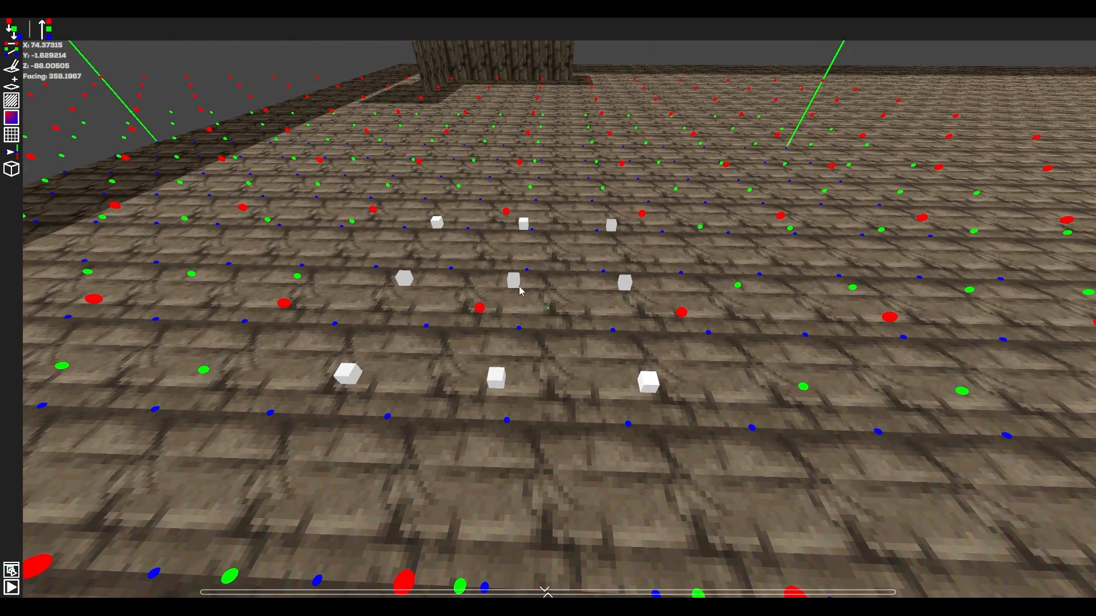
{"action": "left_click_drag", "start_coordinate": [520, 287], "coordinate": [510, 252]}
Select the patch of ground tiles around the raised height points, and extrude it twice.
{"action": "left_click_drag", "start_coordinate": [485, 302], "coordinate": [599, 367]}
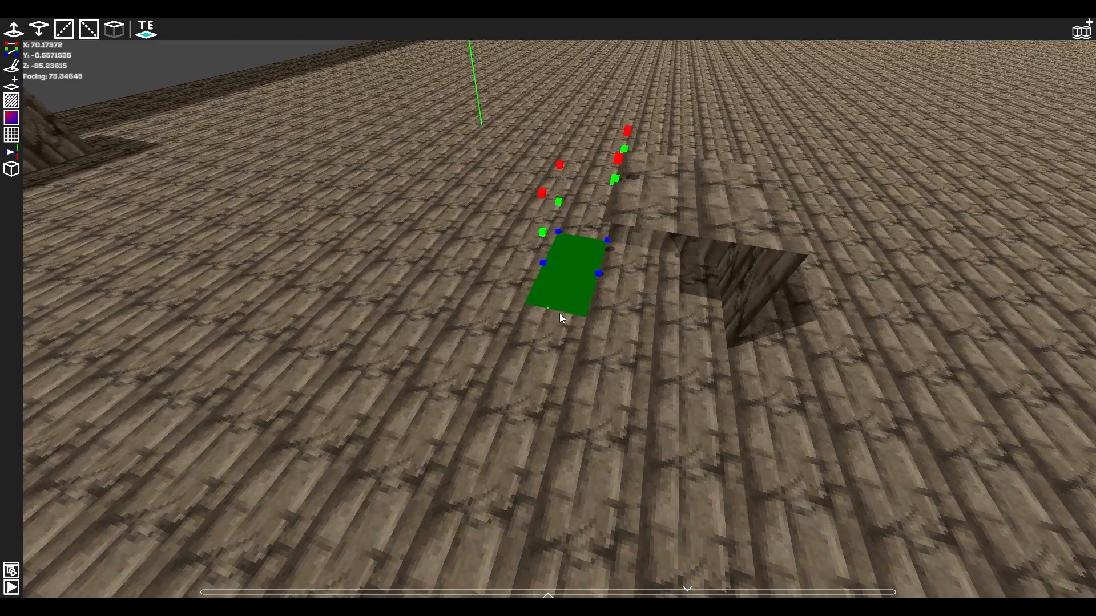
{"action": "left_click_drag", "start_coordinate": [562, 314], "coordinate": [671, 374]}
{"action": "left_click", "coordinate": [119, 28]}
{"action": "left_click", "coordinate": [121, 26]}
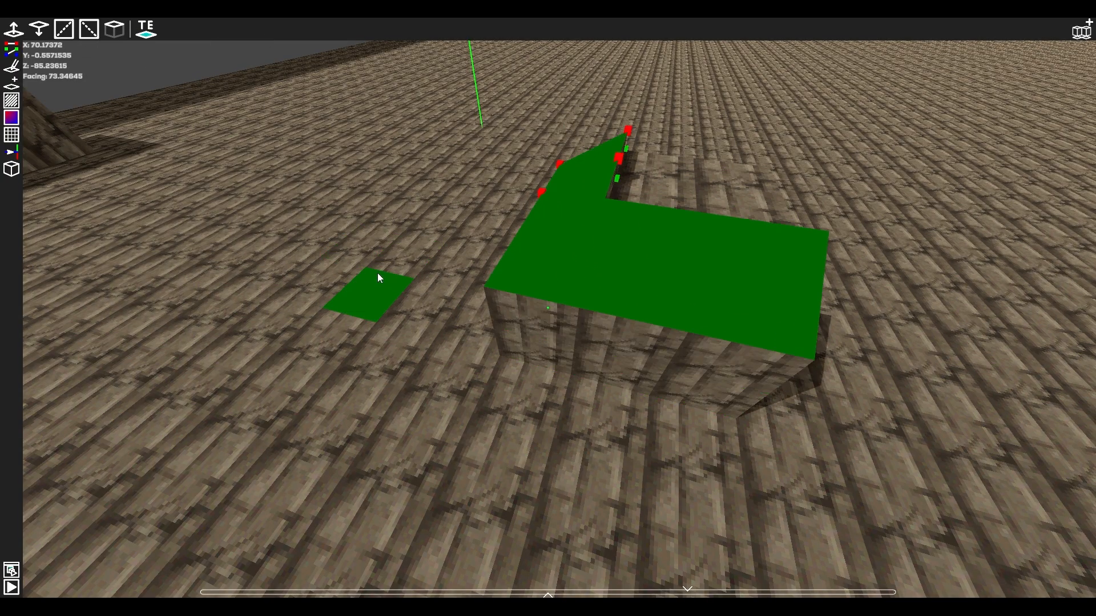
Examine the sides and sloped top of the extruded block from several angles.
{"action": "key", "text": "w"}
{"action": "right_click_drag", "start_coordinate": [378, 273], "coordinate": [342, 286]}
{"action": "left_click", "coordinate": [548, 308]}
{"action": "key", "text": "d"}
{"action": "key", "text": "a"}
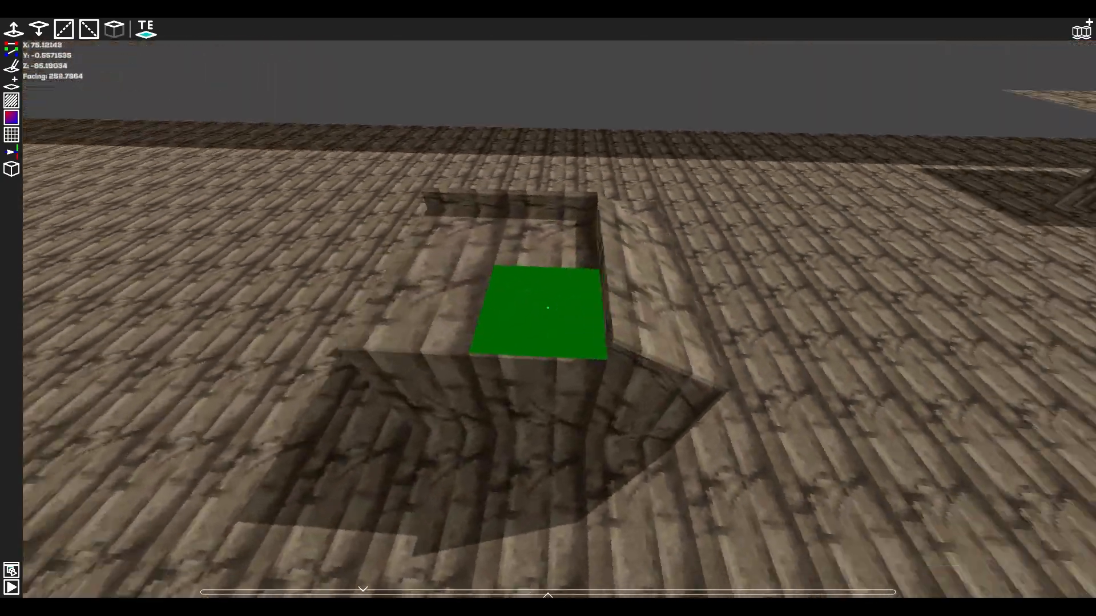
{"action": "key", "text": "d"}
{"action": "key", "text": "a"}
{"action": "key", "text": "w"}
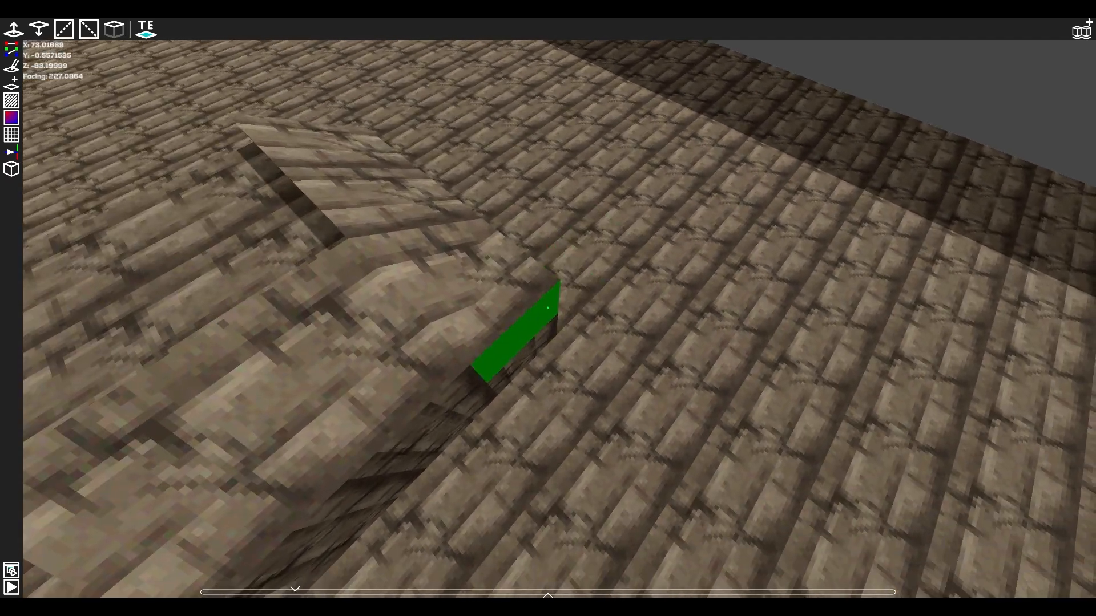
In the green-tiled level, place three gravel-sided block pieces in a row on the grey paved area.
{"action": "left_click", "coordinate": [491, 290]}
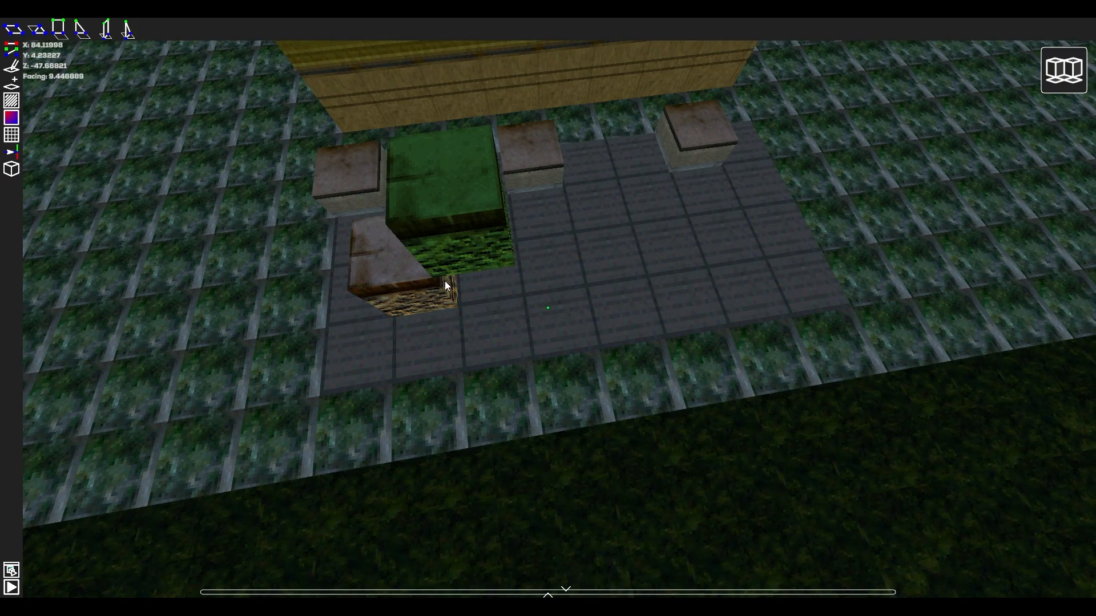
{"action": "left_click", "coordinate": [444, 281]}
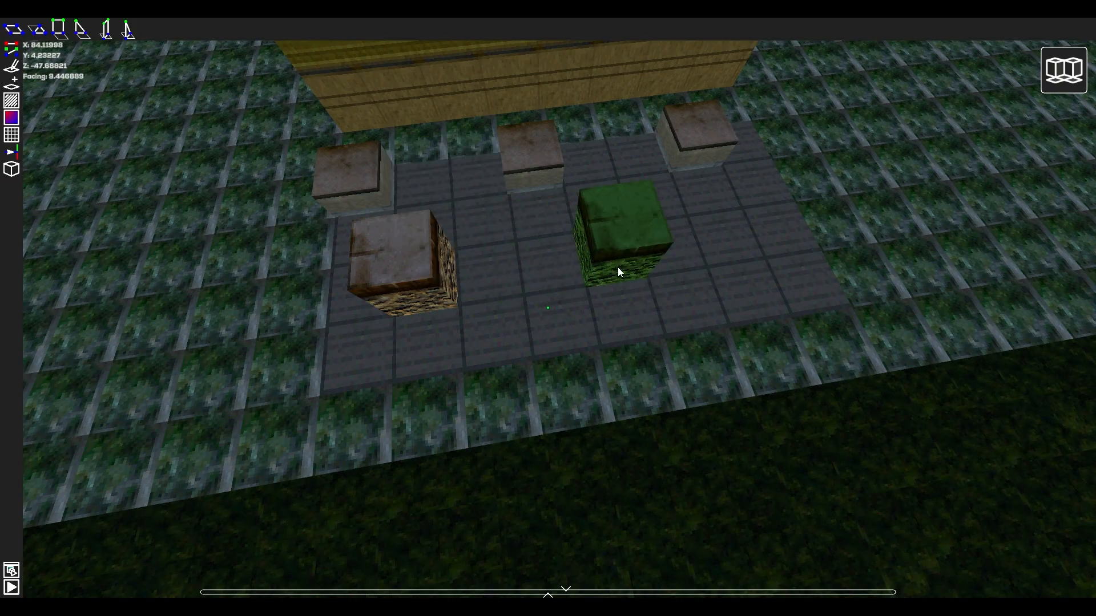
{"action": "left_click", "coordinate": [617, 267]}
{"action": "left_click", "coordinate": [806, 245]}
{"action": "key", "text": "d"}
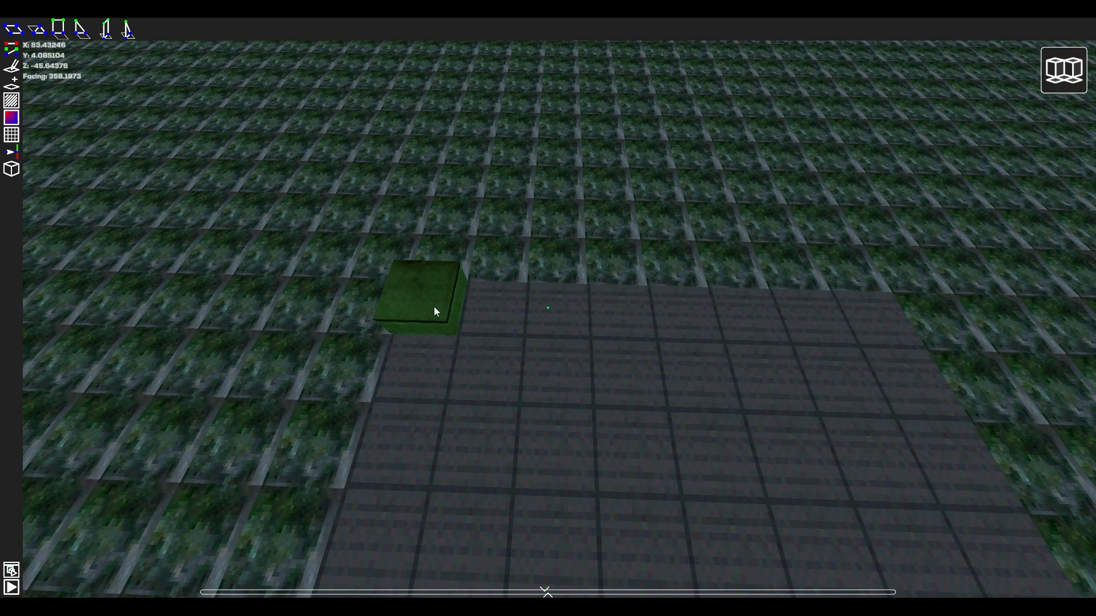
Place copies of the low stone-topped block piece along the back edge of the paved area.
{"action": "left_click", "coordinate": [434, 306]}
{"action": "left_click", "coordinate": [617, 328]}
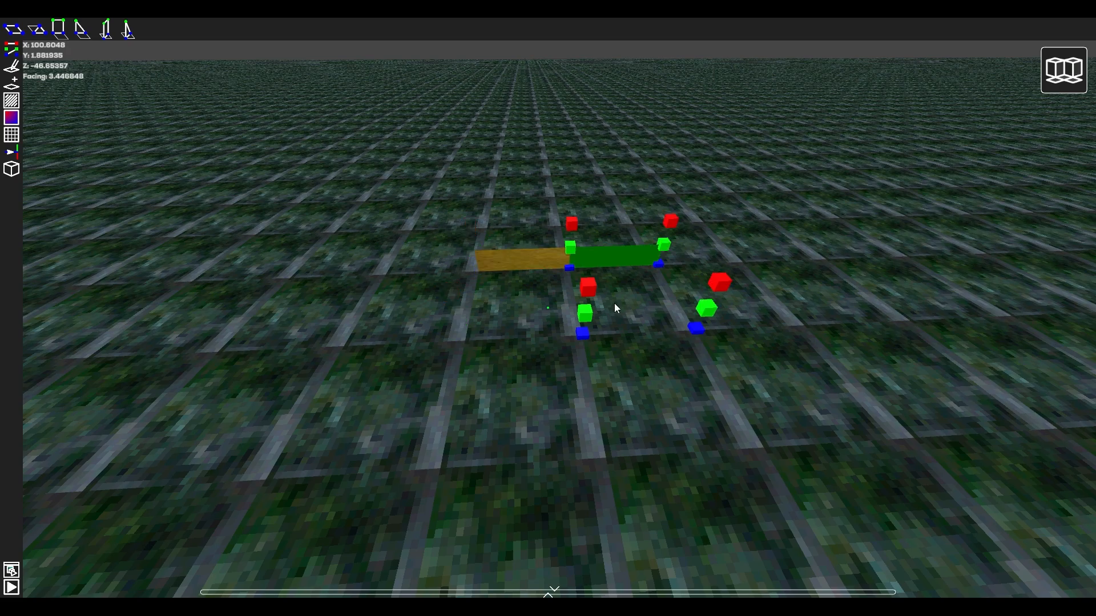
{"action": "left_click", "coordinate": [616, 309]}
{"action": "left_click", "coordinate": [502, 398]}
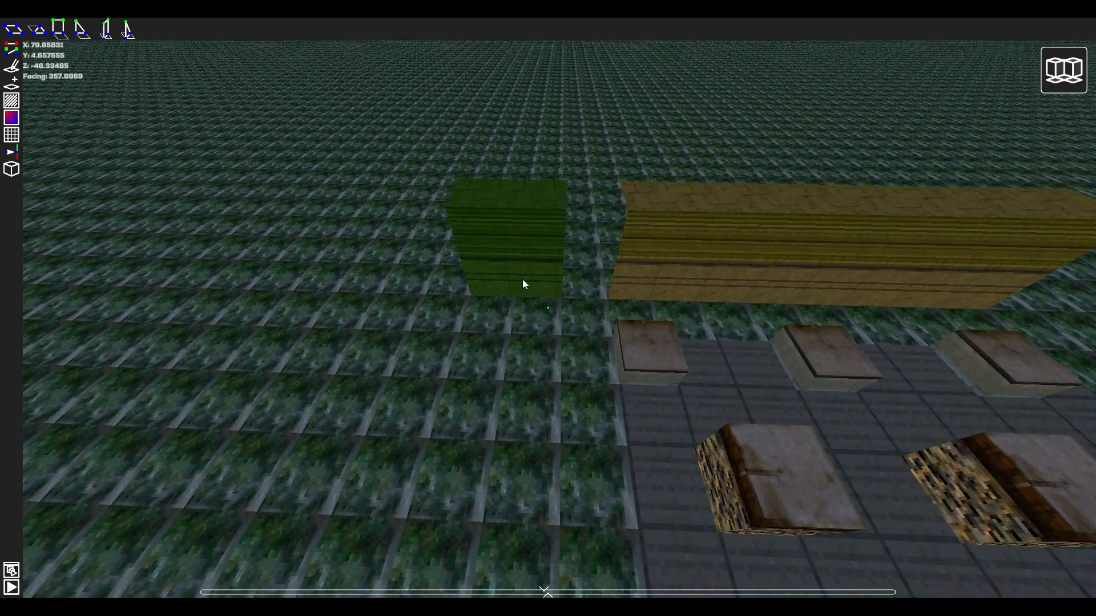
Place copies of the yellow wall piece around the paved area to extend the wall.
{"action": "left_click", "coordinate": [523, 278]}
{"action": "scroll", "coordinate": [833, 385], "scroll_direction": "down", "scroll_amount": 5}
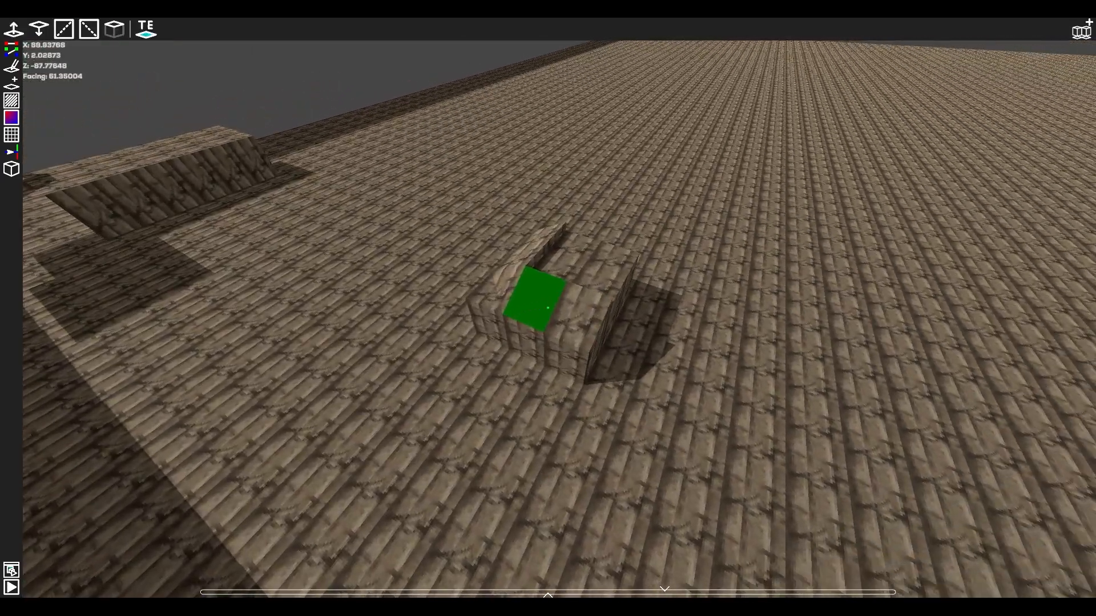
{"action": "key", "text": "d"}
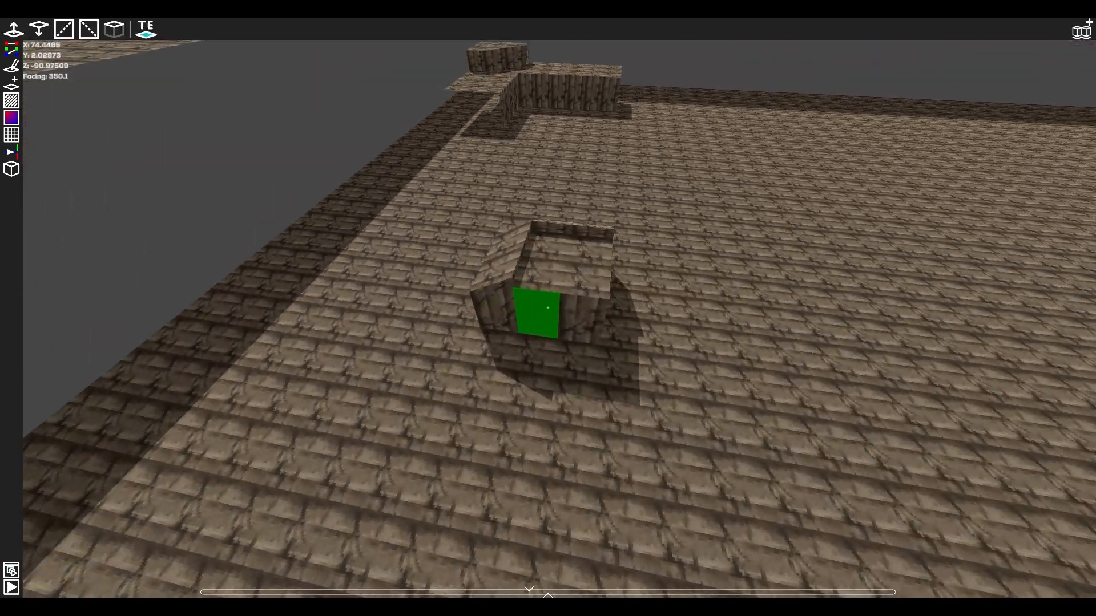
In tile editing mode in the brown-tiled level, select all the tiles that form the extruded block.
{"action": "key", "text": "Escape"}
{"action": "left_click", "coordinate": [11, 67]}
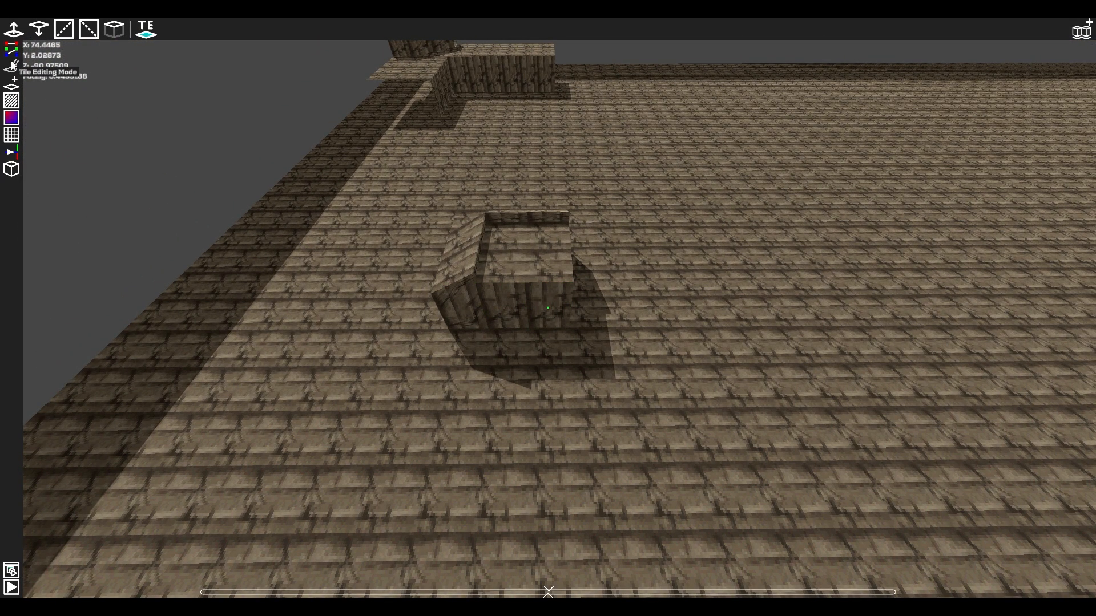
{"action": "key", "text": "a"}
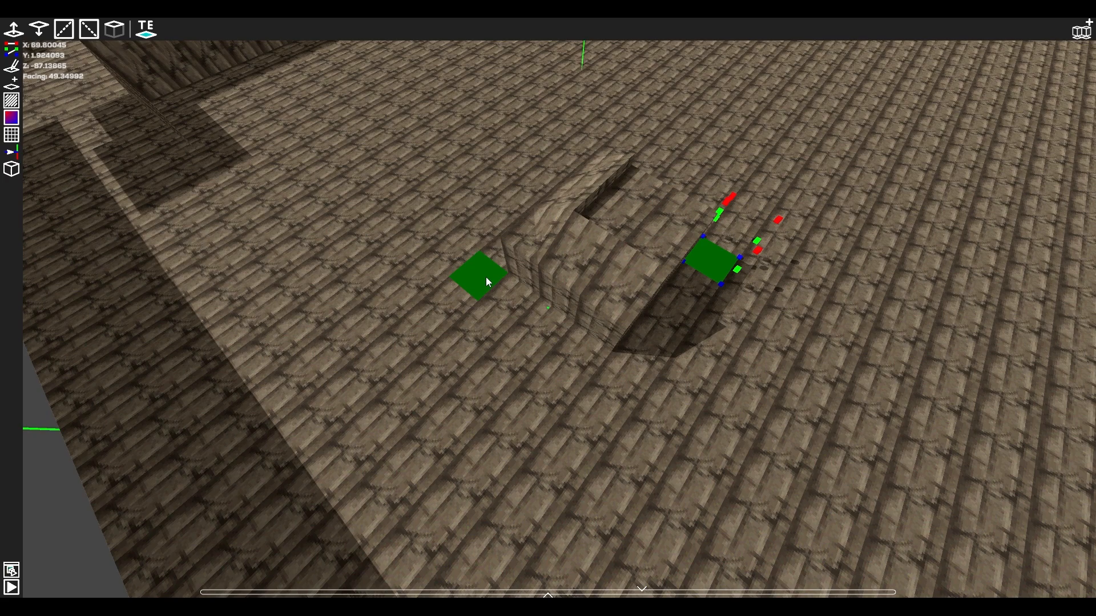
{"action": "left_click", "coordinate": [486, 277], "text": "shift"}
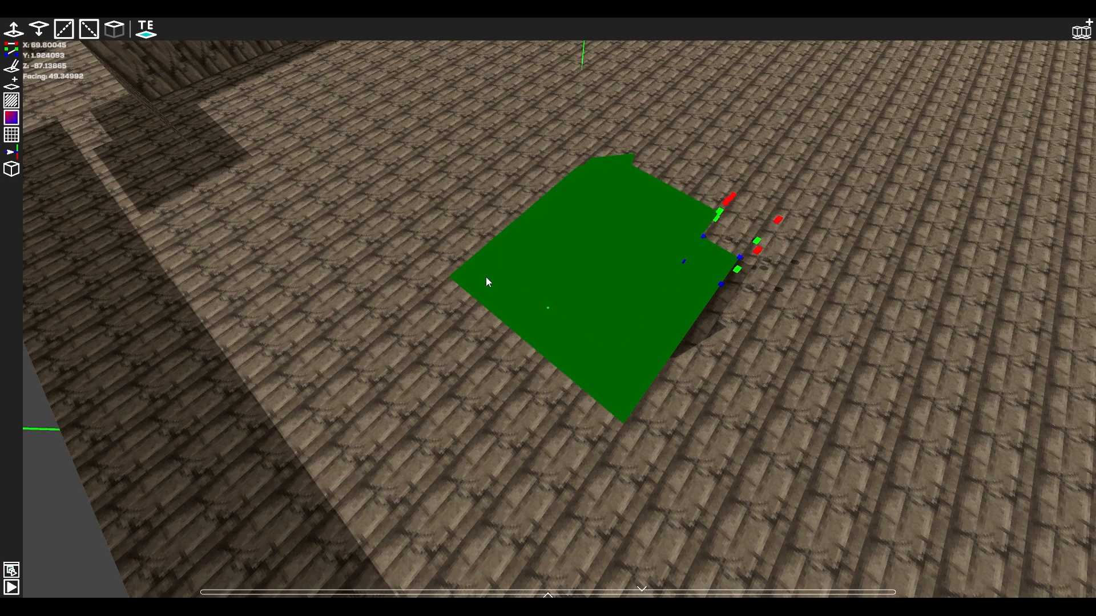
{"action": "key", "text": "a"}
{"action": "right_click_drag", "start_coordinate": [573, 330], "coordinate": [518, 229]}
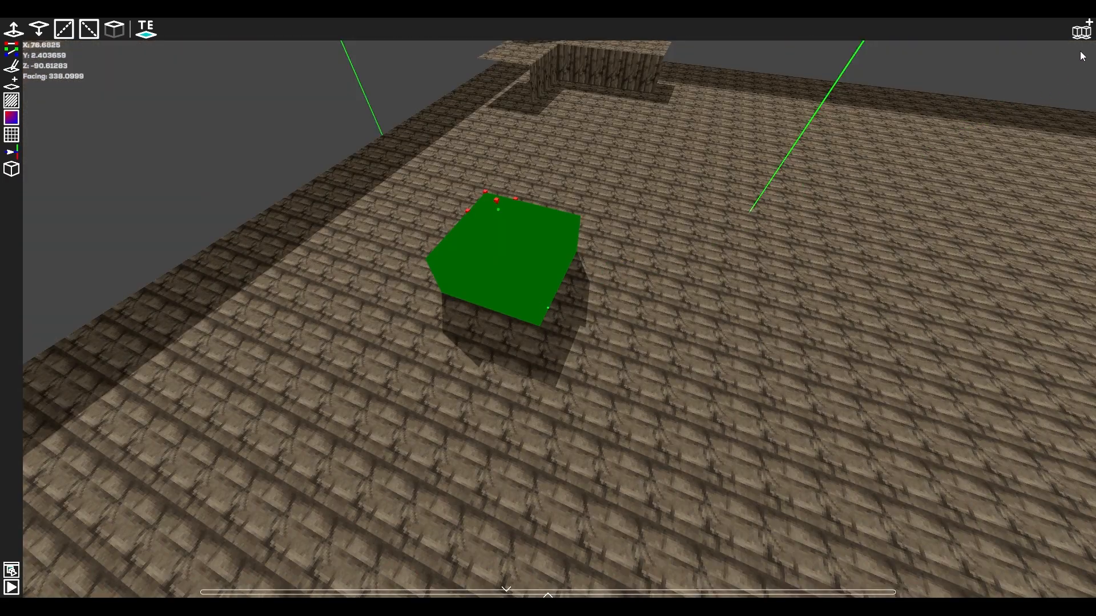
Save the selected block tiles as a level schematic and place copies of it against the original block on the brown floor.
{"action": "left_click", "coordinate": [1084, 33]}
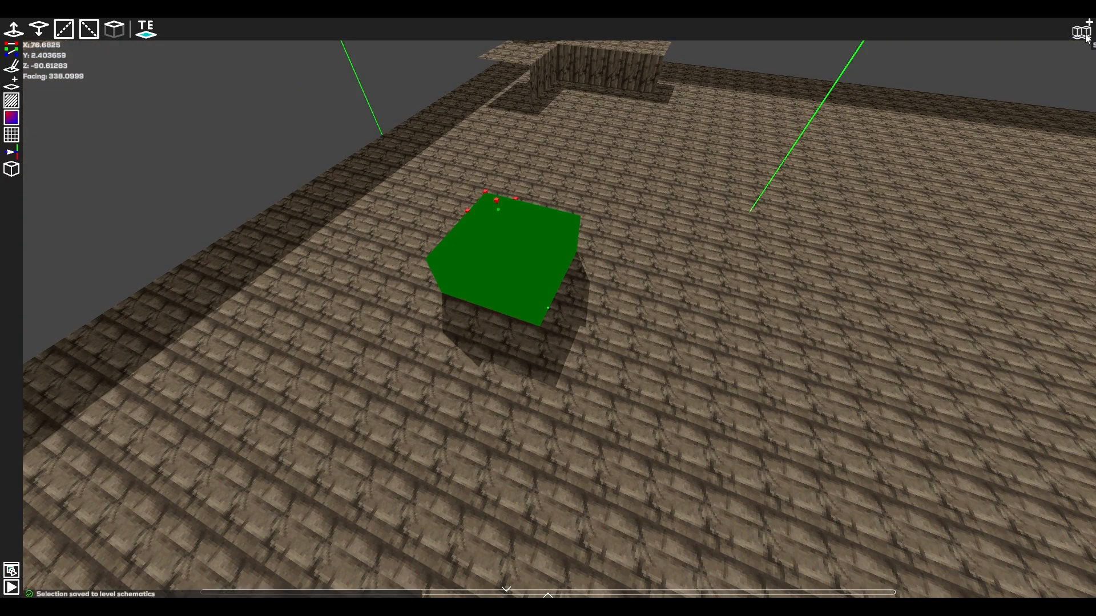
{"action": "left_click", "coordinate": [12, 85]}
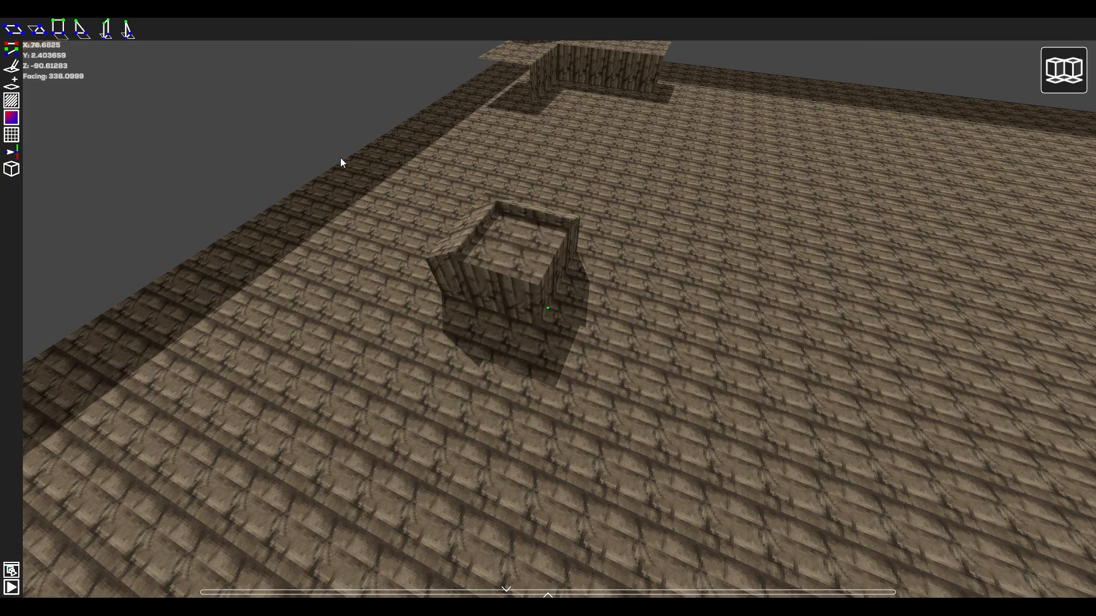
{"action": "left_click", "coordinate": [1049, 65]}
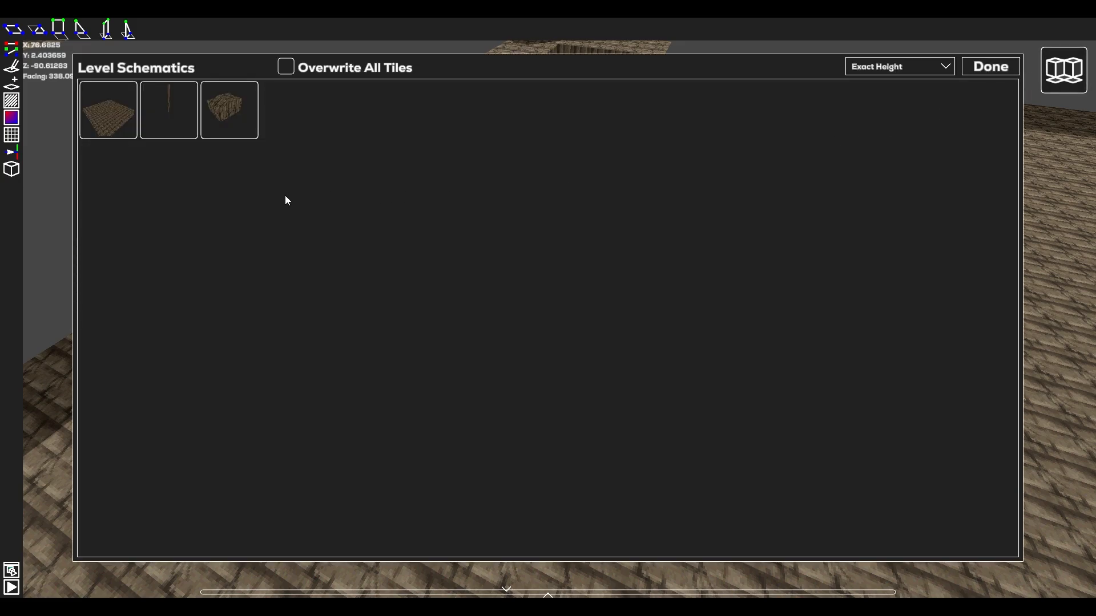
{"action": "left_click", "coordinate": [240, 114]}
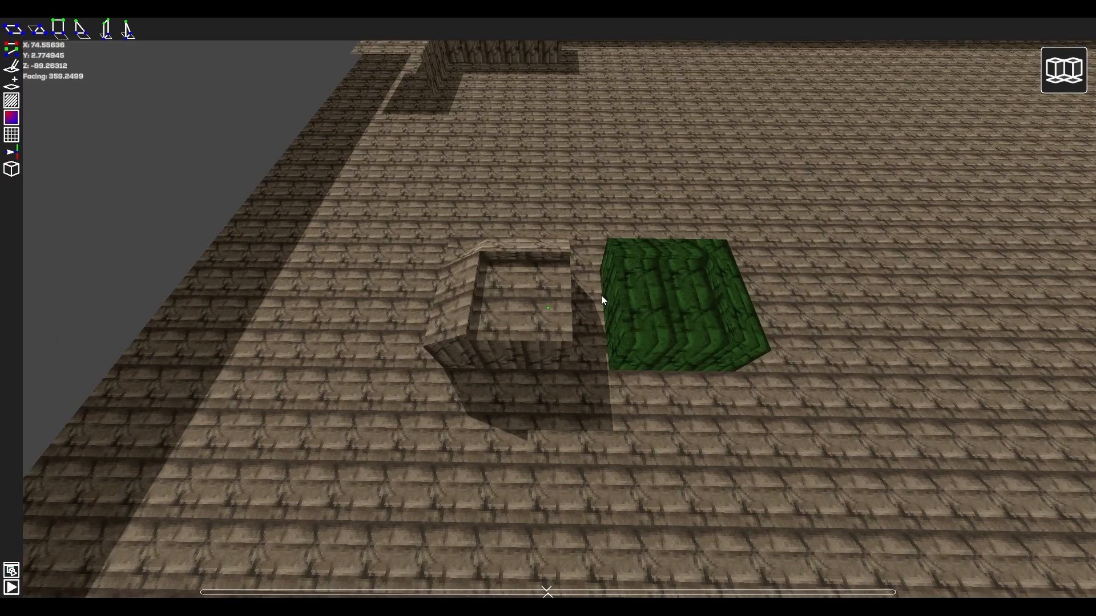
{"action": "left_click", "coordinate": [591, 290]}
{"action": "left_click", "coordinate": [611, 397]}
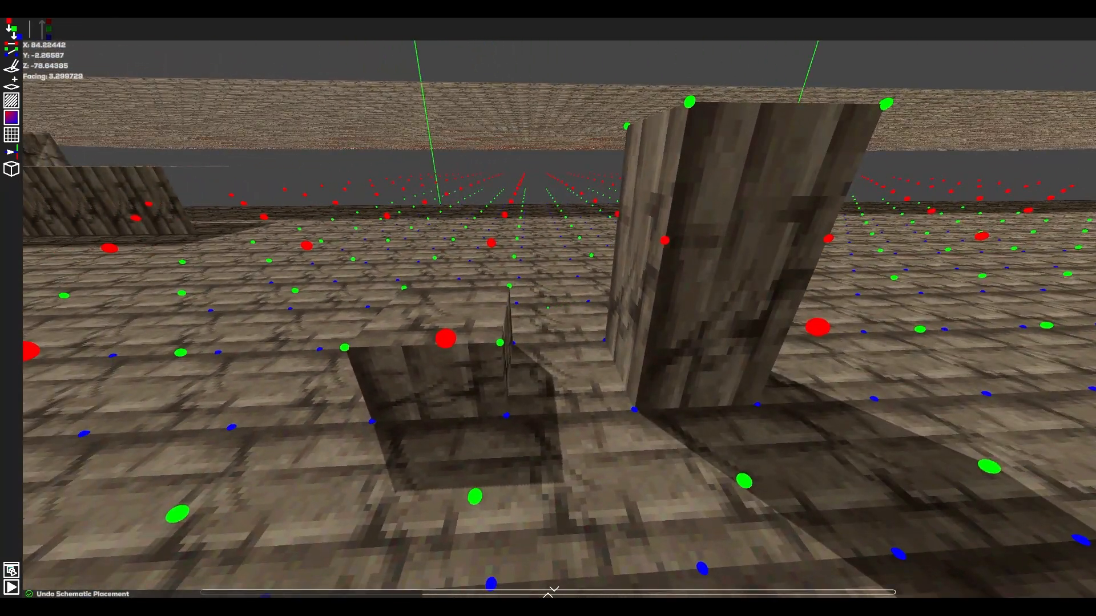
{"action": "key", "text": "a"}
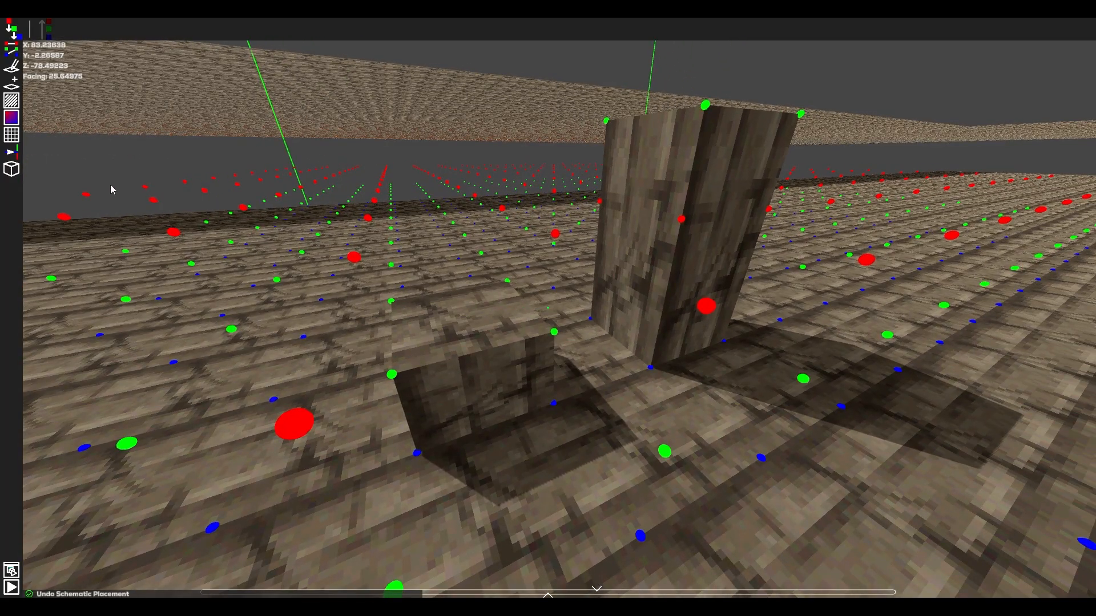
In tile add mode, place the wall schematic in the gap between the low block and the tall column.
{"action": "left_click", "coordinate": [12, 86]}
{"action": "left_click", "coordinate": [1073, 66]}
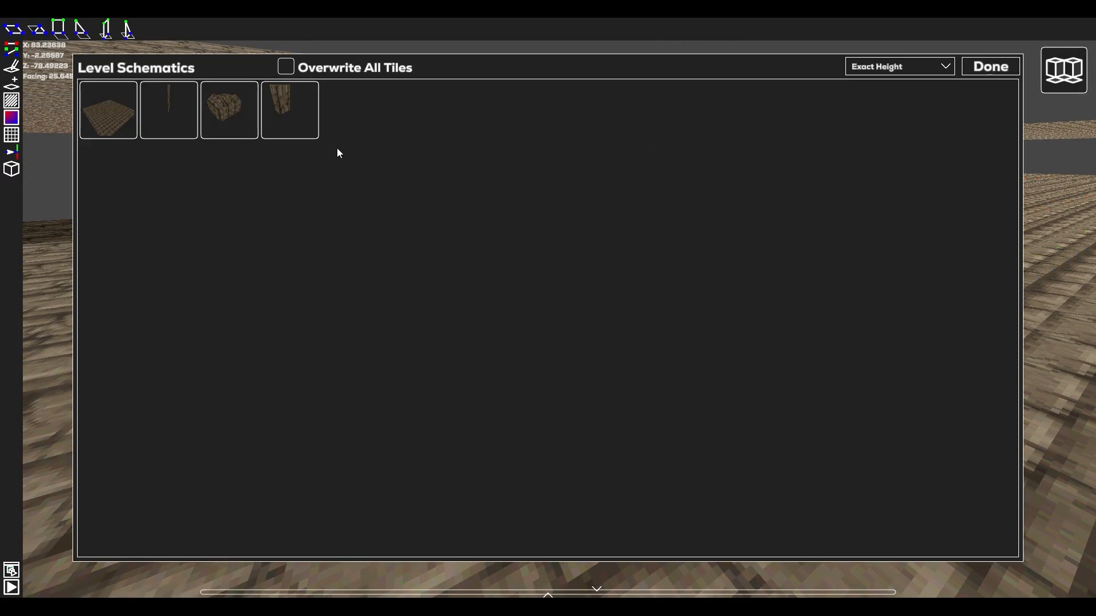
{"action": "left_click", "coordinate": [294, 114]}
{"action": "left_click", "coordinate": [576, 333]}
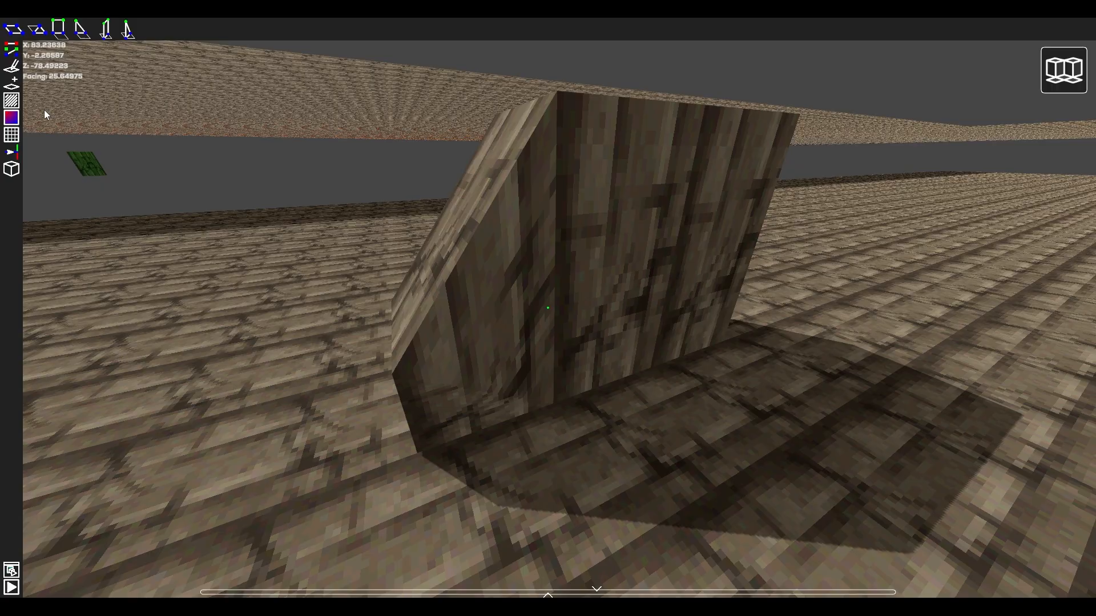
Open the level schematics list and examine its height placement options.
{"action": "left_click", "coordinate": [11, 50]}
{"action": "mouse_move", "coordinate": [346, 217]}
{"action": "right_mouse_down"}
{"action": "mouse_move", "coordinate": [285, 214]}
{"action": "mouse_move", "coordinate": [346, 220]}
{"action": "right_mouse_up"}
{"action": "key", "text": "d"}
{"action": "key", "text": "s"}
{"action": "key", "text": "d"}
{"action": "mouse_move", "coordinate": [548, 308]}
{"action": "right_mouse_down"}
{"action": "mouse_move", "coordinate": [451, 308]}
{"action": "mouse_move", "coordinate": [654, 308]}
{"action": "mouse_move", "coordinate": [540, 309]}
{"action": "right_mouse_up"}
{"action": "key", "text": "a"}
{"action": "key", "text": "d"}
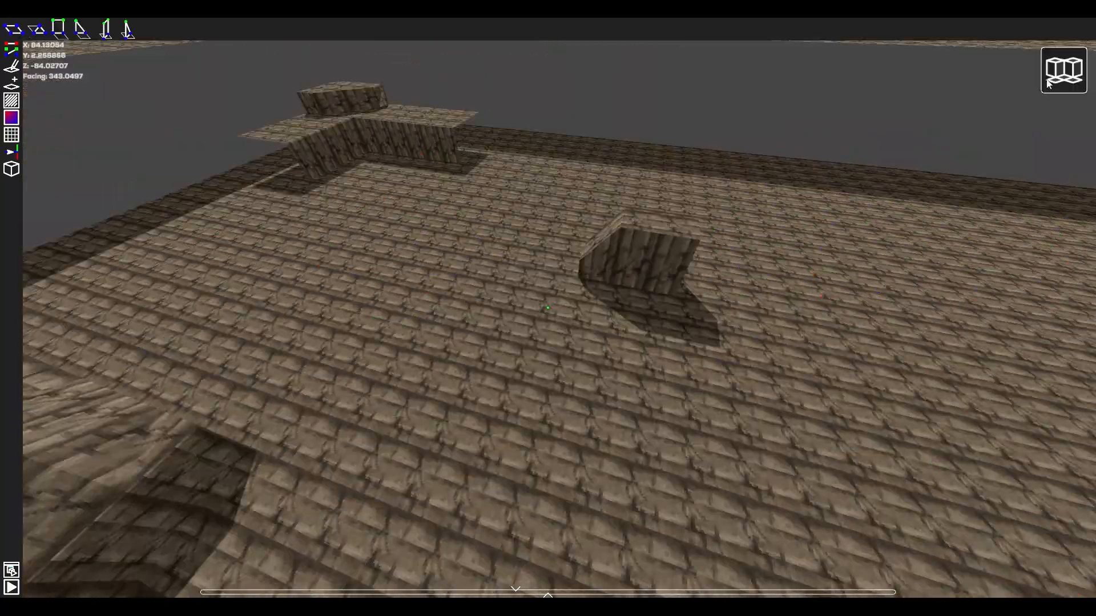
{"action": "left_click", "coordinate": [1064, 72]}
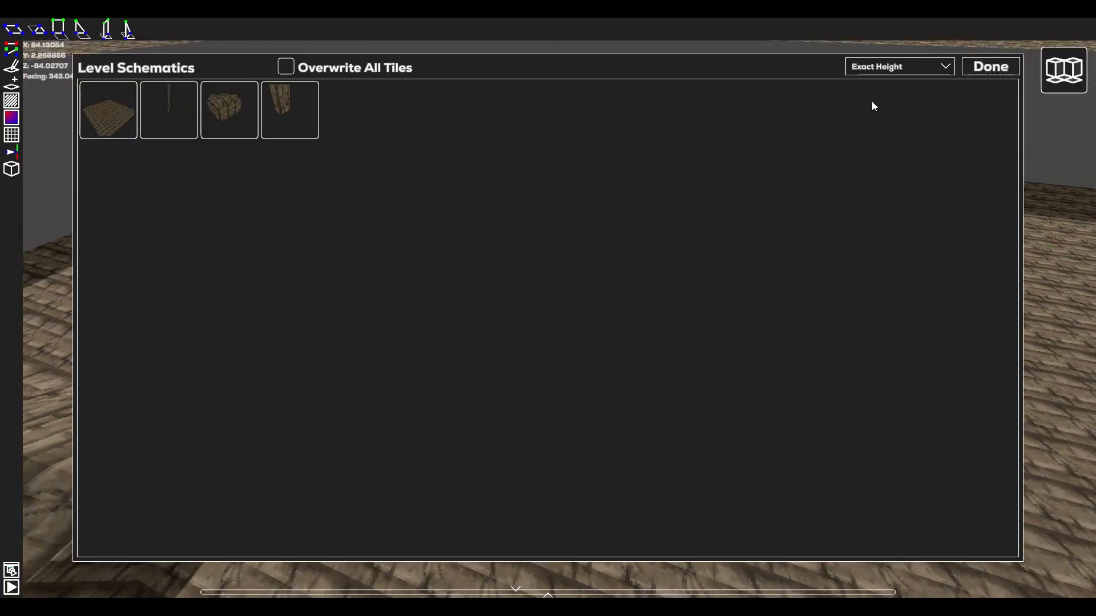
{"action": "left_click", "coordinate": [879, 67]}
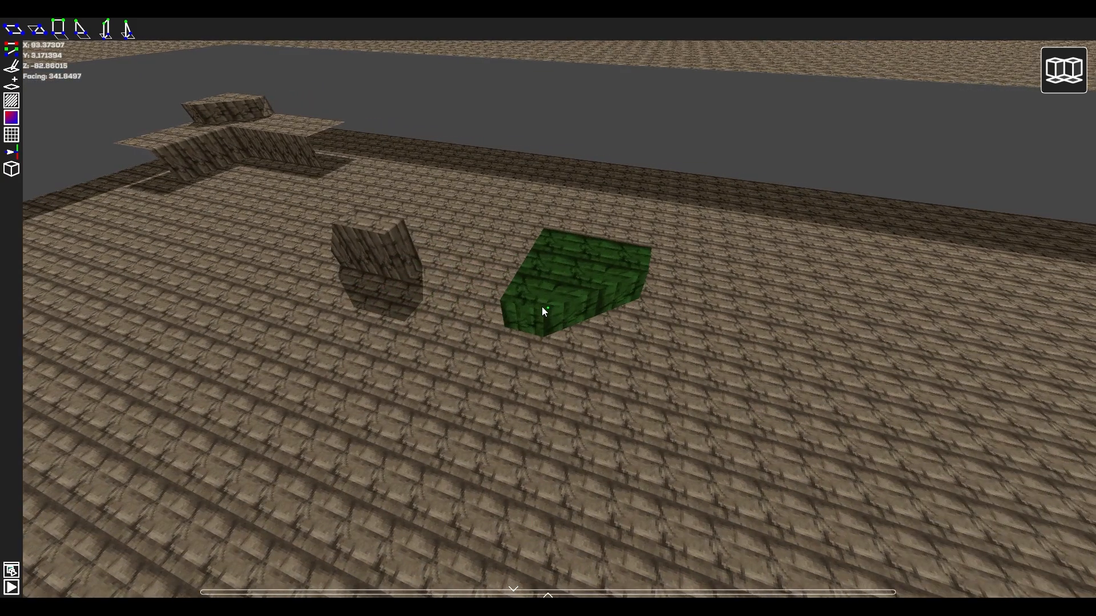
Place several copies of the small angled schematic in different orientations on the open floor beyond the joined block.
{"action": "left_click", "coordinate": [542, 306]}
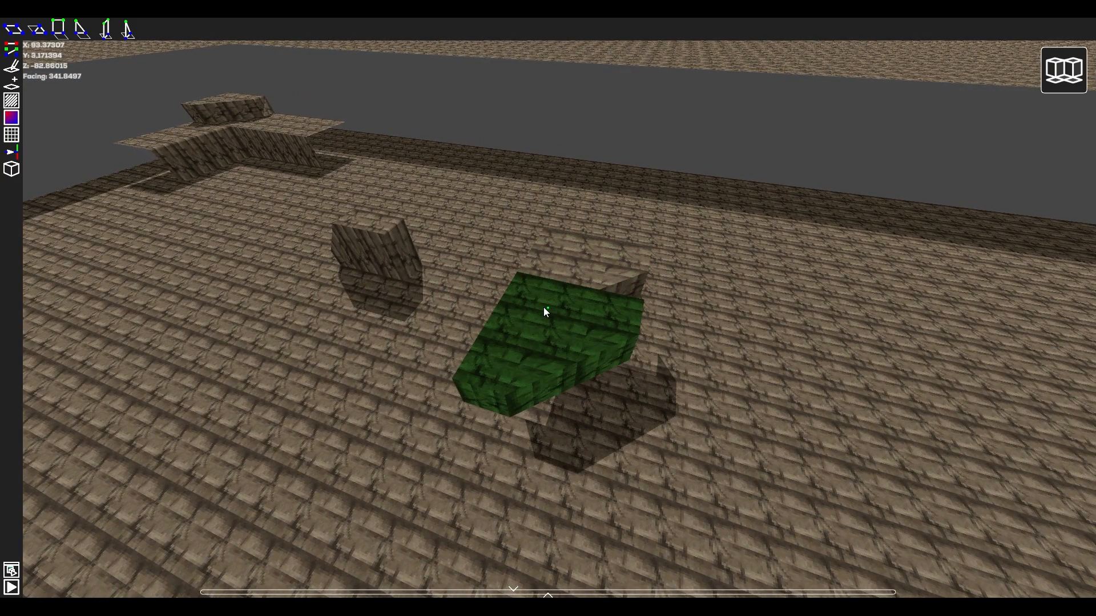
{"action": "key", "text": "d"}
{"action": "right_click_drag", "start_coordinate": [543, 307], "coordinate": [520, 318]}
{"action": "left_click", "coordinate": [593, 317]}
{"action": "key", "text": "a"}
{"action": "left_click", "coordinate": [518, 318]}
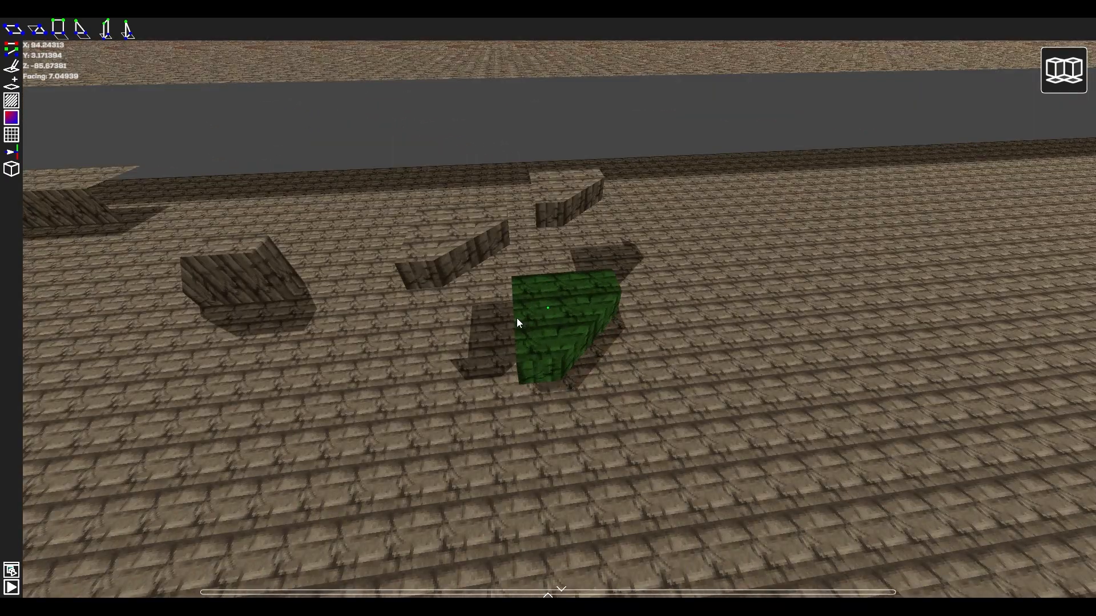
{"action": "left_click", "coordinate": [630, 257]}
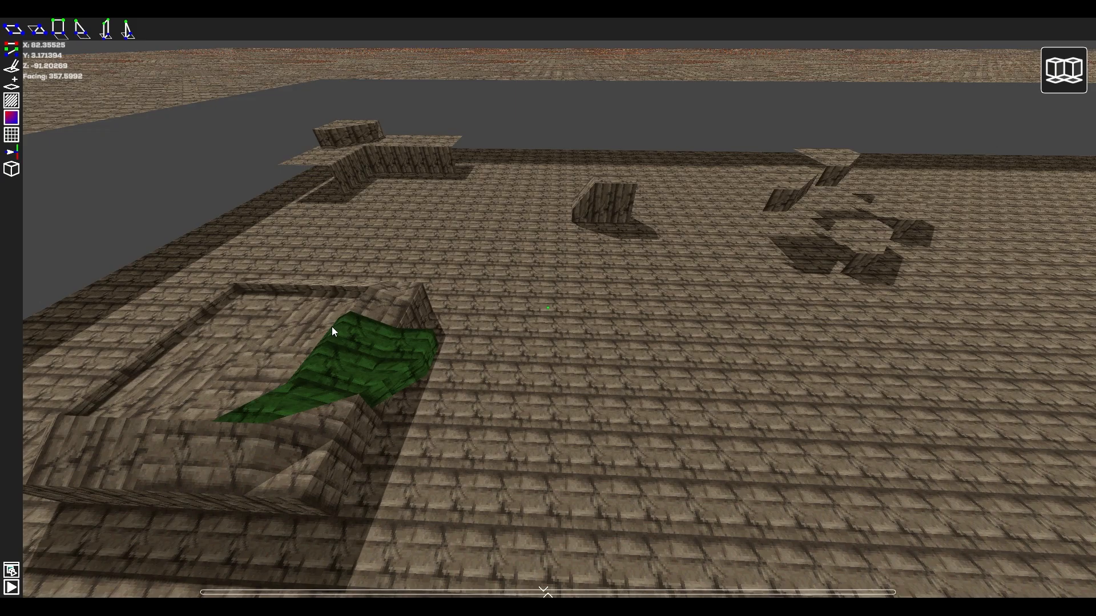
Place more copies of the angled schematic among the pieces already standing on the open floor.
{"action": "key", "text": "d"}
{"action": "key", "text": "d"}
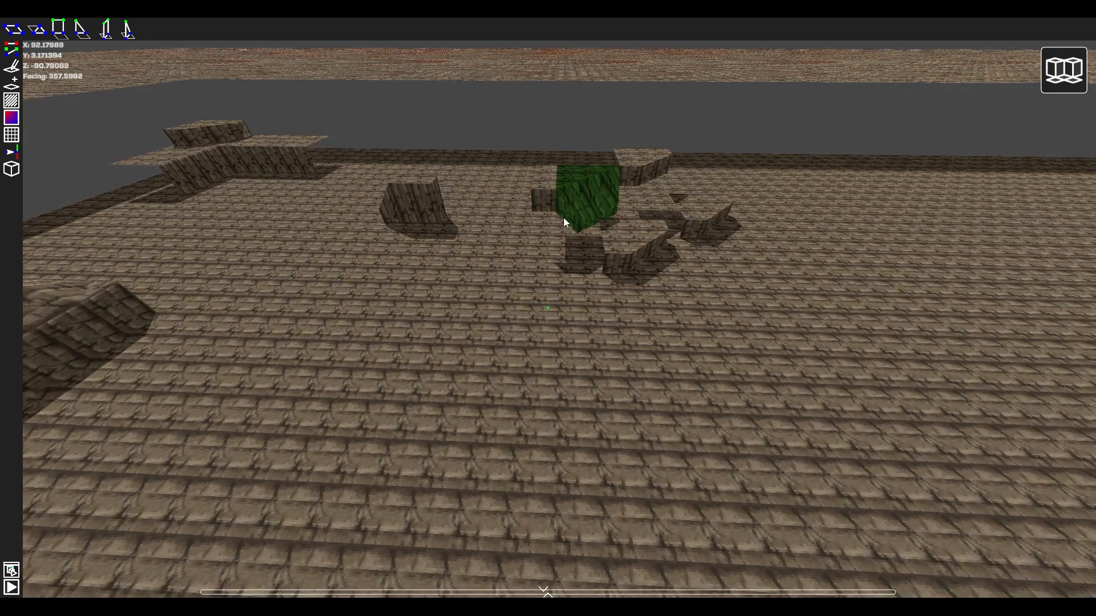
{"action": "key", "text": "d"}
{"action": "key", "text": "space"}
{"action": "key", "text": "w"}
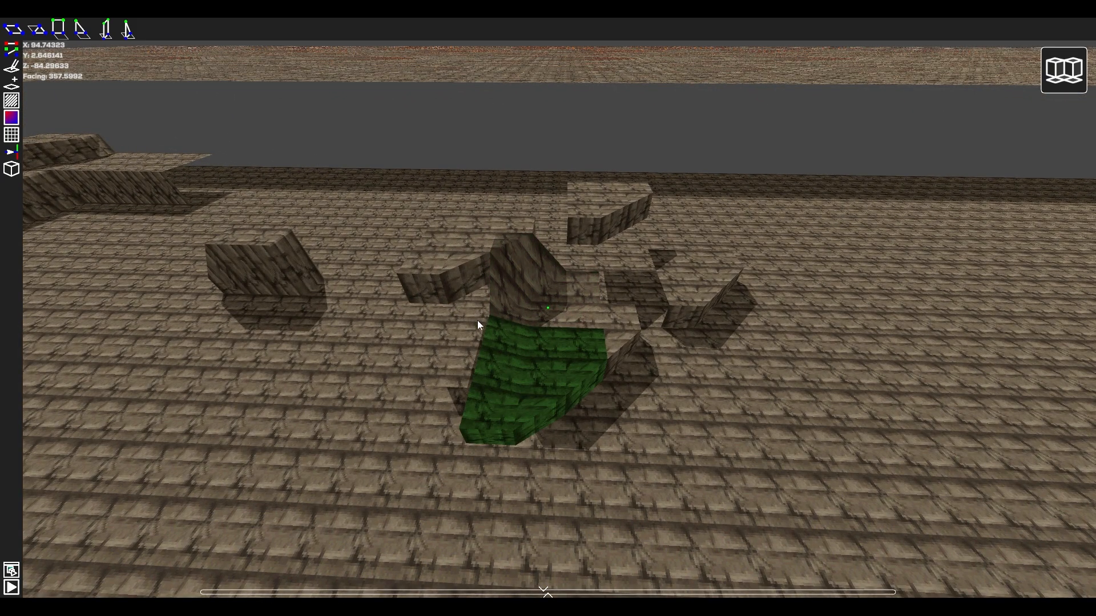
{"action": "key", "text": "d"}
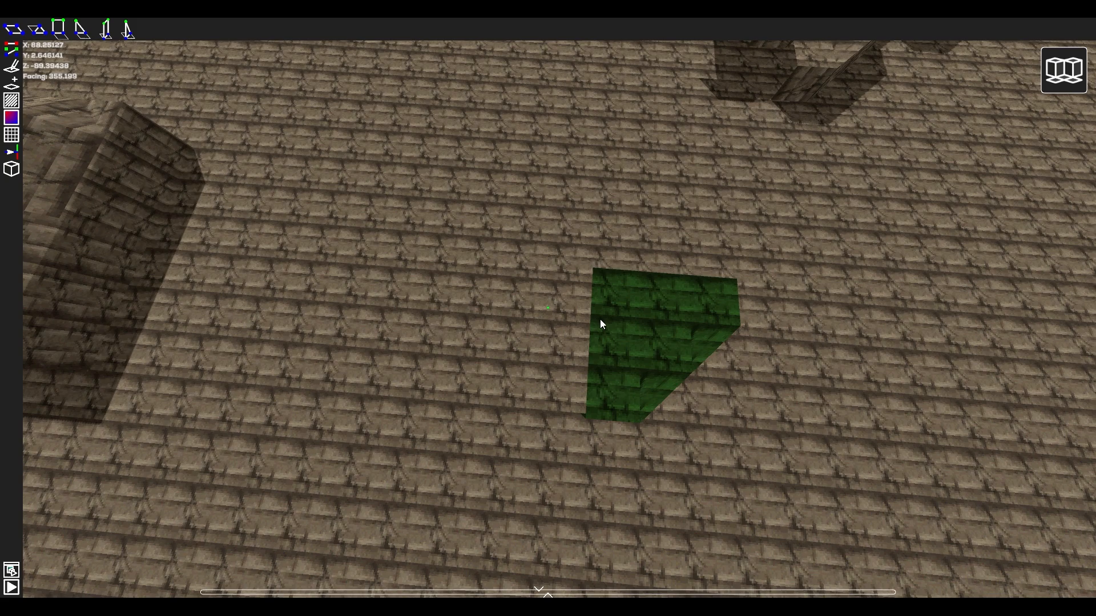
{"action": "left_click", "coordinate": [600, 324]}
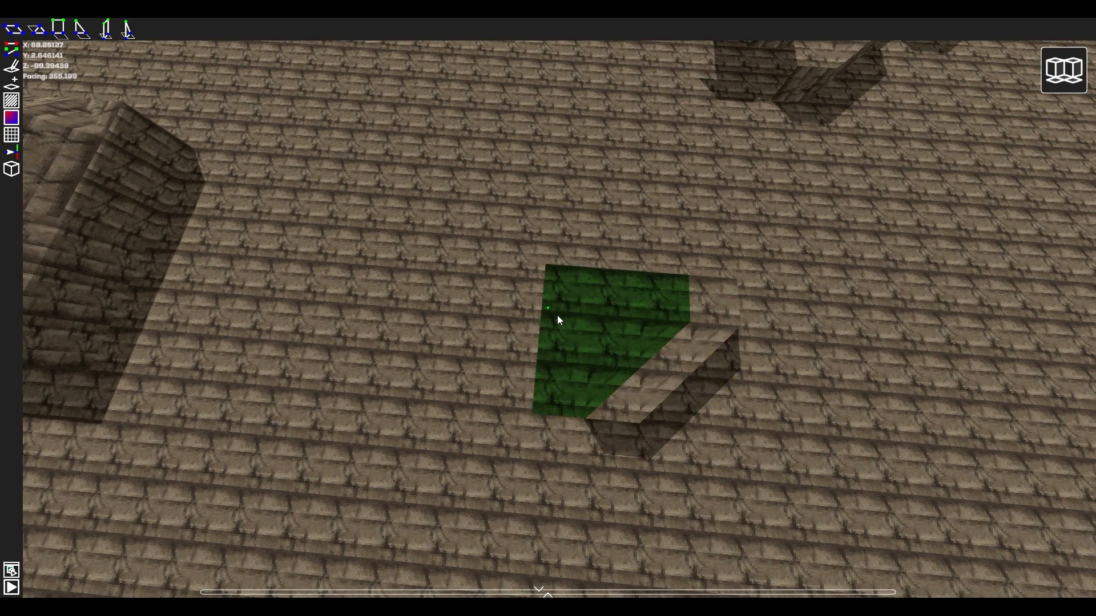
Place rotated copies of the angled schematic adjoining the single raised piece on the empty floor near the large block.
{"action": "left_click", "coordinate": [467, 304]}
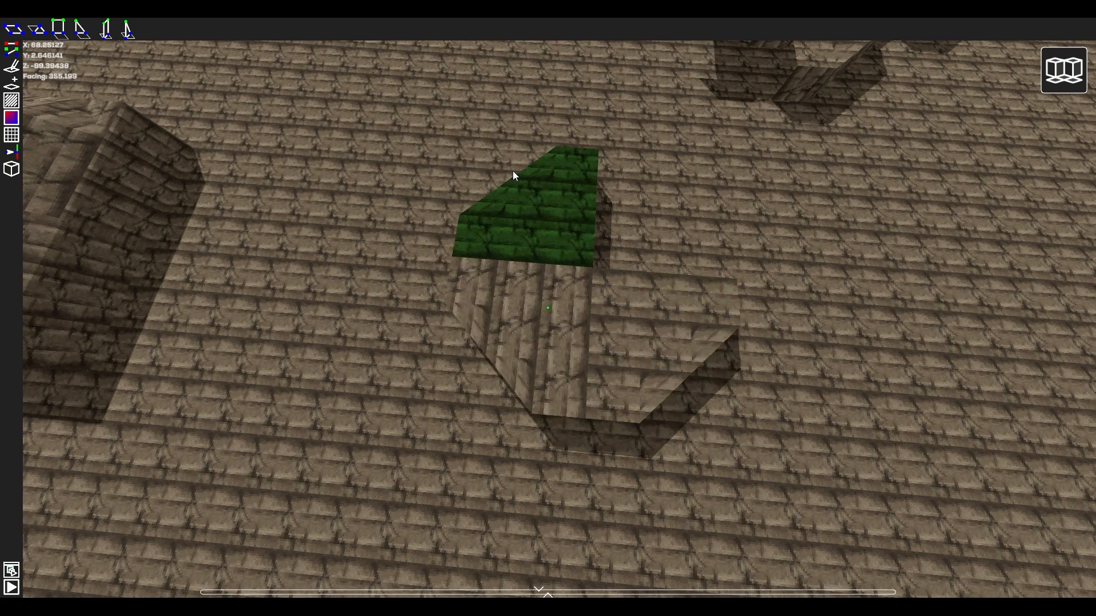
{"action": "left_click", "coordinate": [512, 175]}
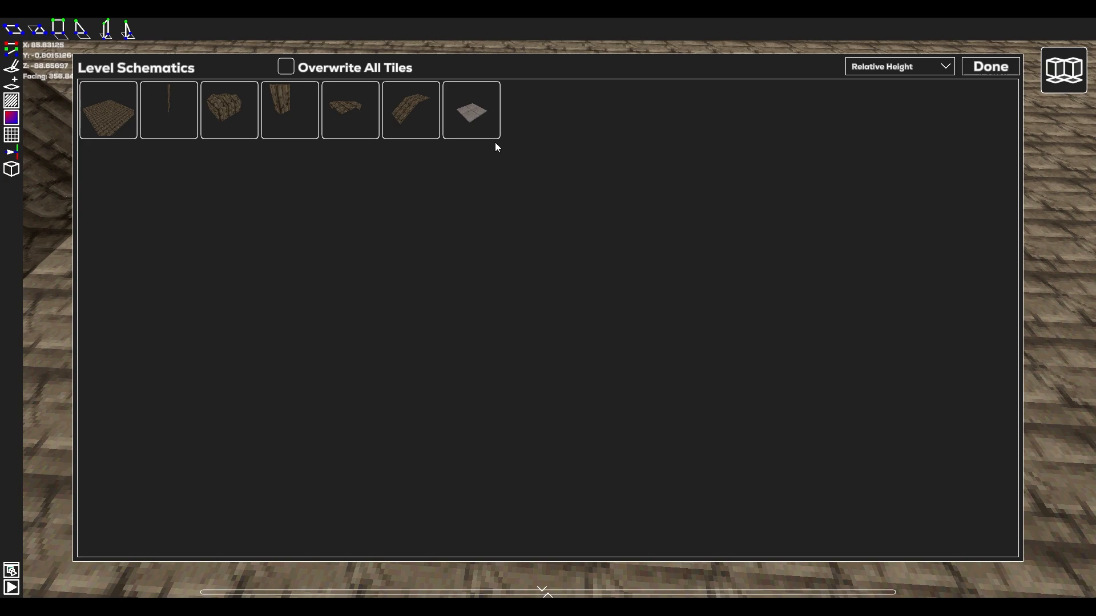
{"action": "left_click", "coordinate": [480, 128]}
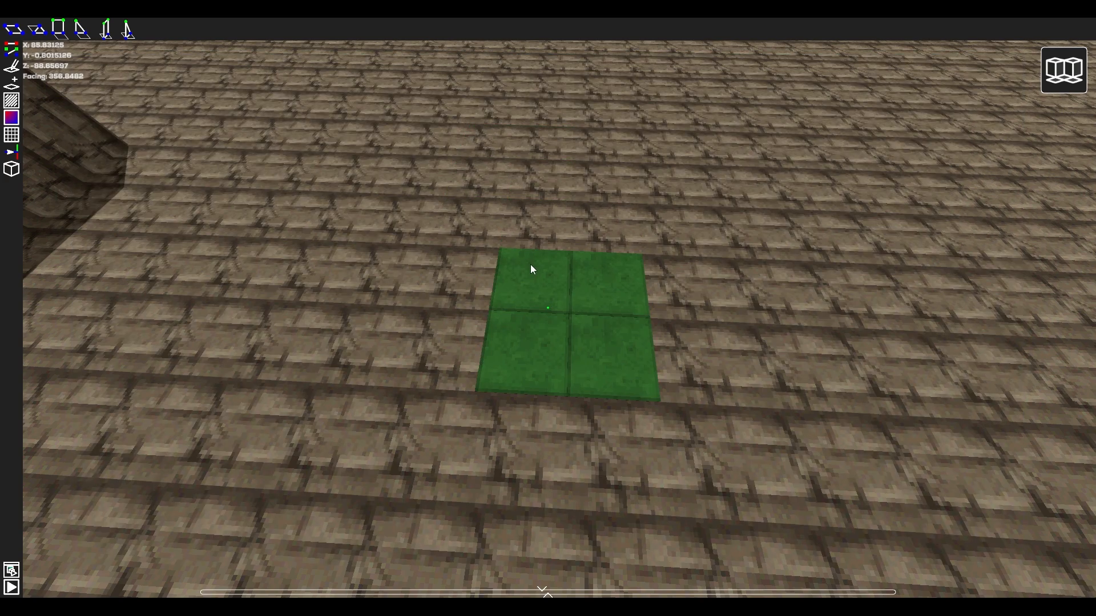
Place the 2×2 grey paved schematic on the floor, and shift one of its tiles' height channels up twice and back down twice.
{"action": "left_click", "coordinate": [533, 276]}
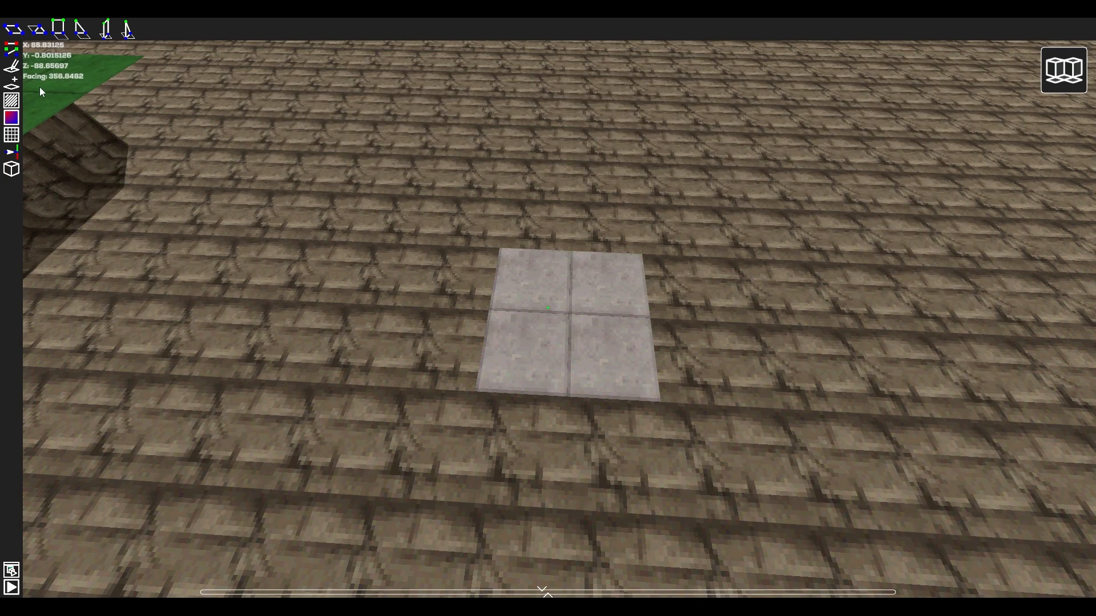
{"action": "left_click", "coordinate": [527, 283]}
{"action": "left_click", "coordinate": [14, 30]}
{"action": "left_click", "coordinate": [13, 29]}
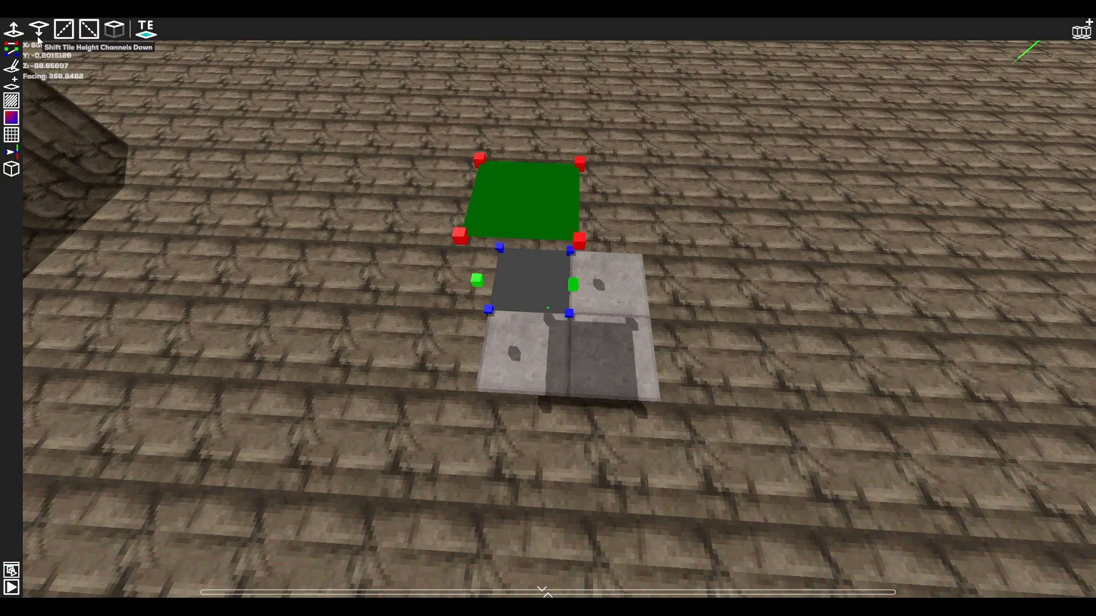
{"action": "left_click", "coordinate": [38, 28]}
{"action": "left_click", "coordinate": [39, 29]}
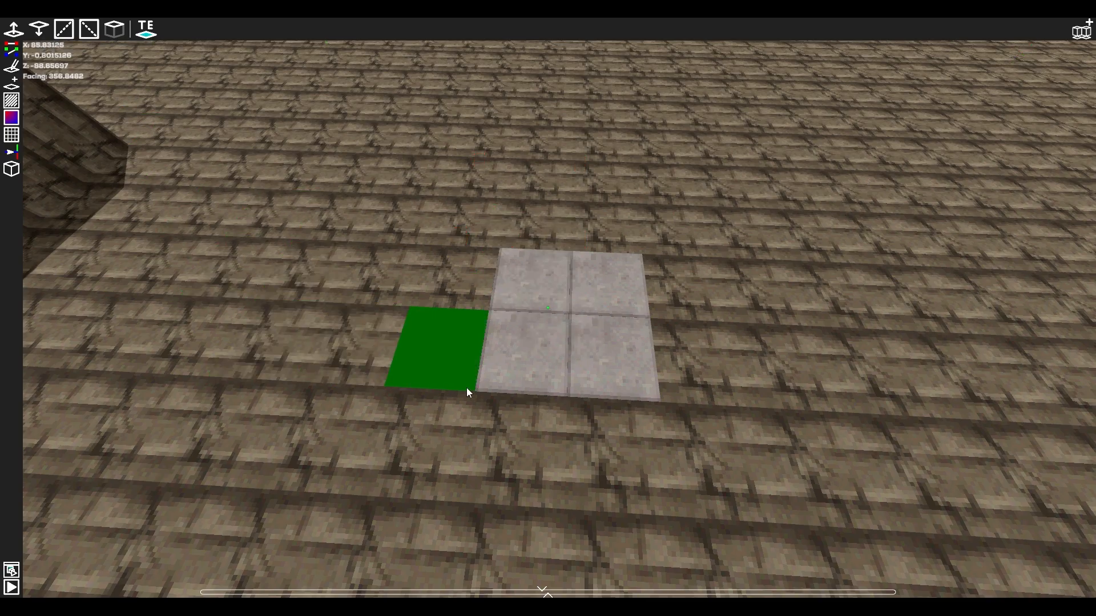
{"action": "left_click", "coordinate": [522, 369]}
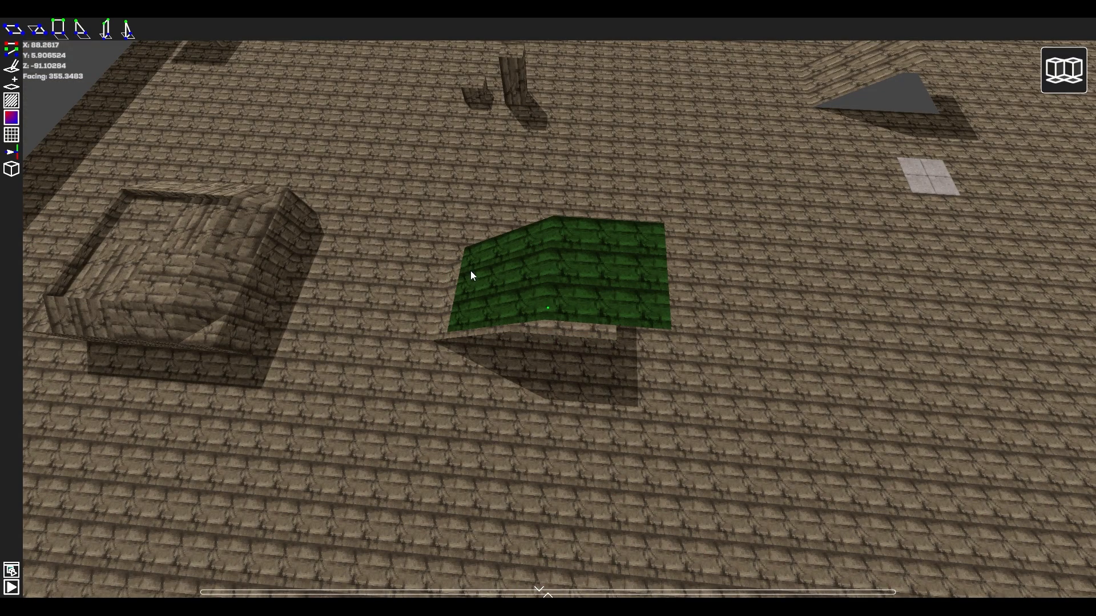
{"action": "right_click_drag", "start_coordinate": [470, 271], "coordinate": [537, 279]}
Enable Overwrite All Tiles and place two adjoining copies of the raised ramp schematic on the open floor.
{"action": "key", "text": "d"}
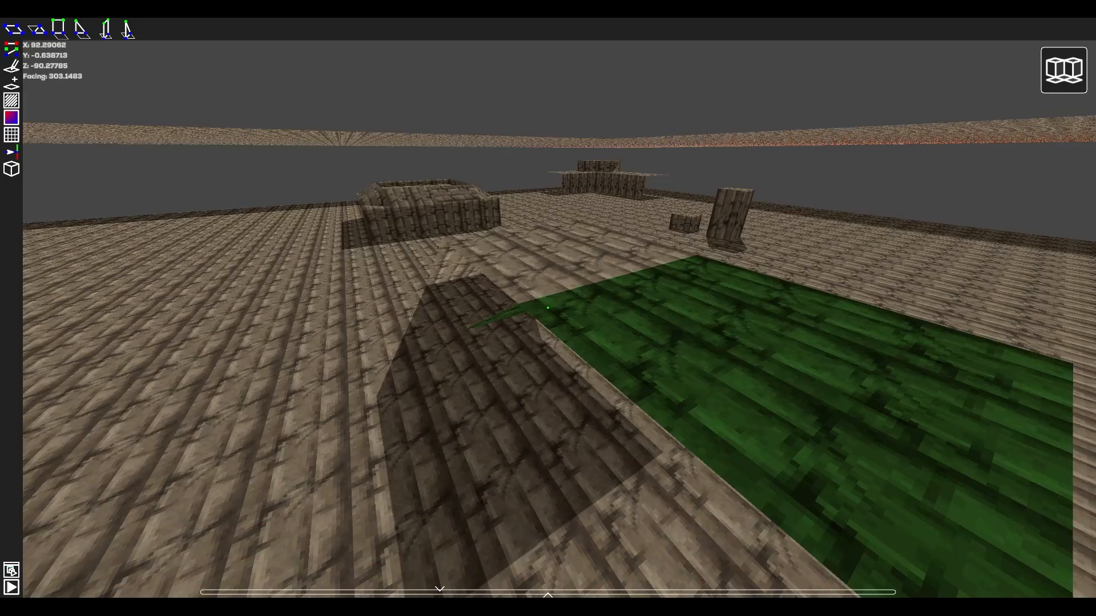
{"action": "key", "text": "w"}
{"action": "key", "text": "s"}
{"action": "key", "text": "a"}
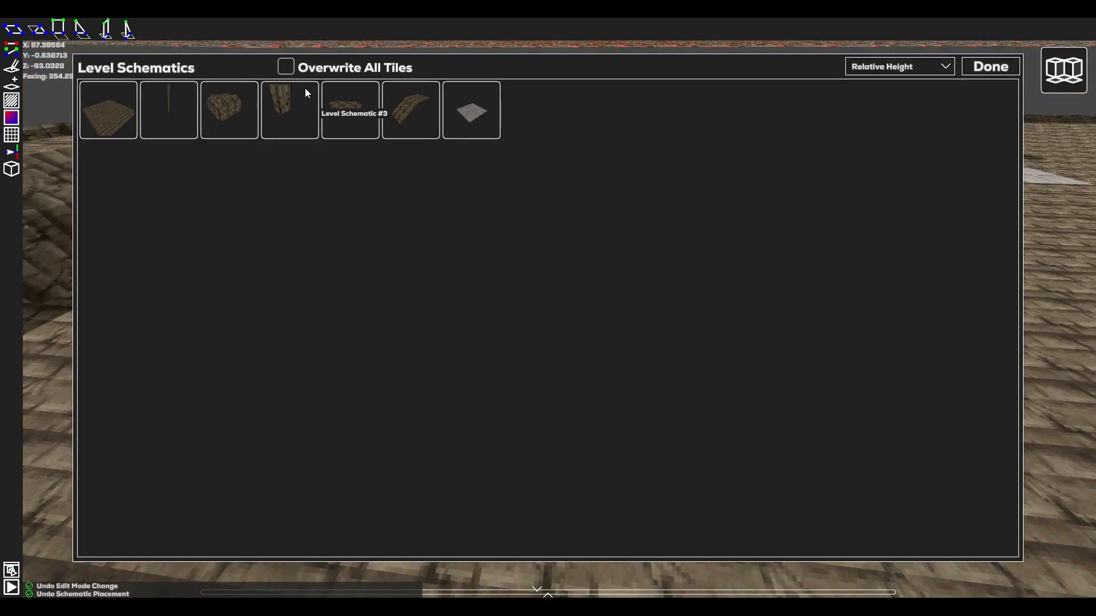
{"action": "left_click", "coordinate": [287, 67]}
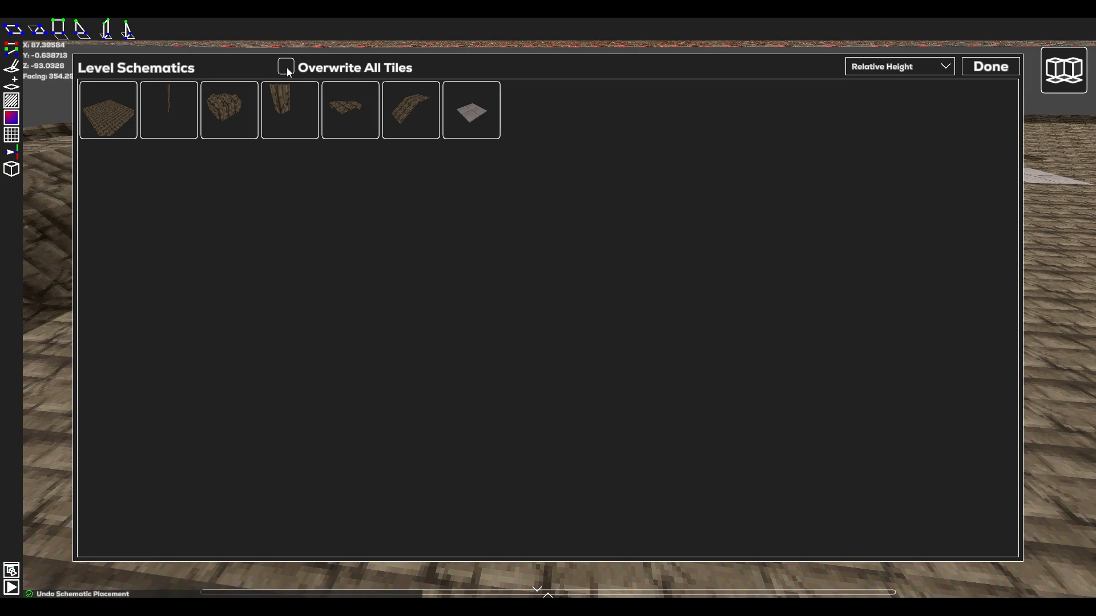
{"action": "key", "text": "Escape"}
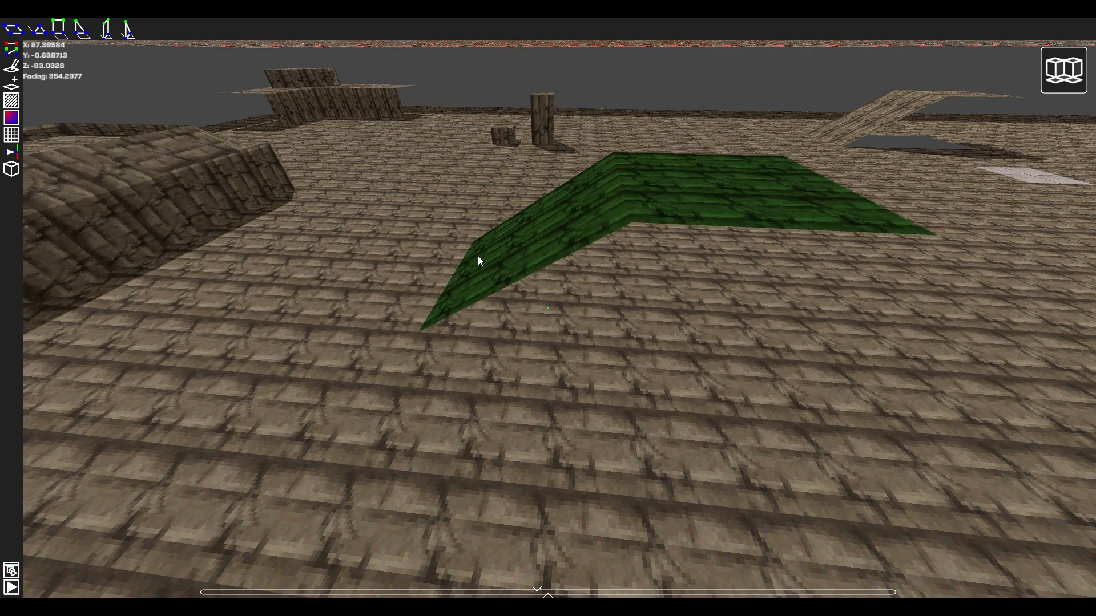
{"action": "left_click", "coordinate": [478, 256]}
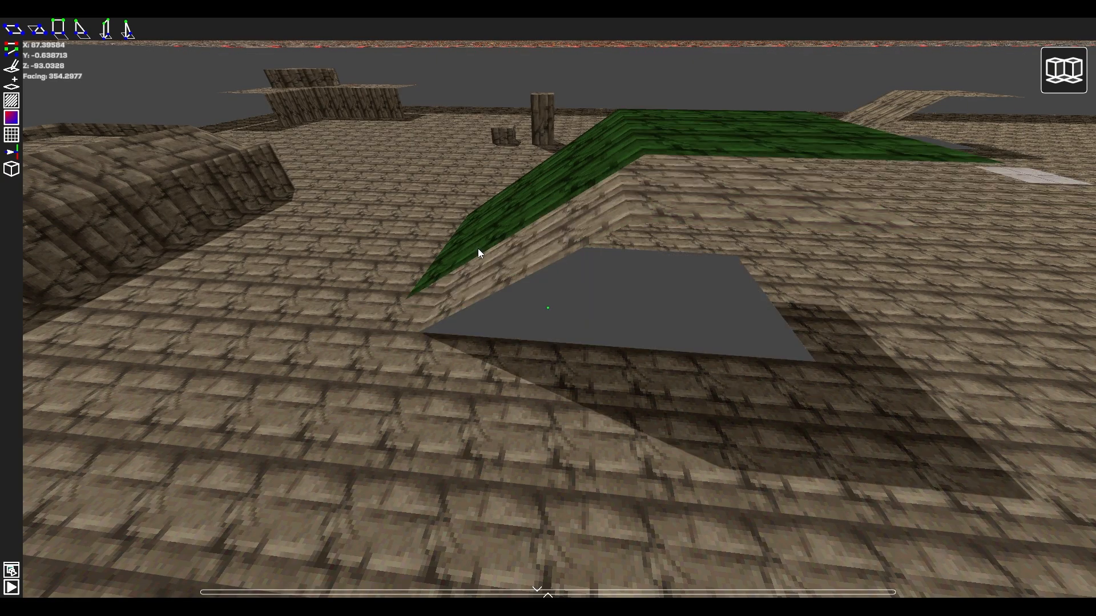
{"action": "key", "text": "s"}
{"action": "key", "text": "d"}
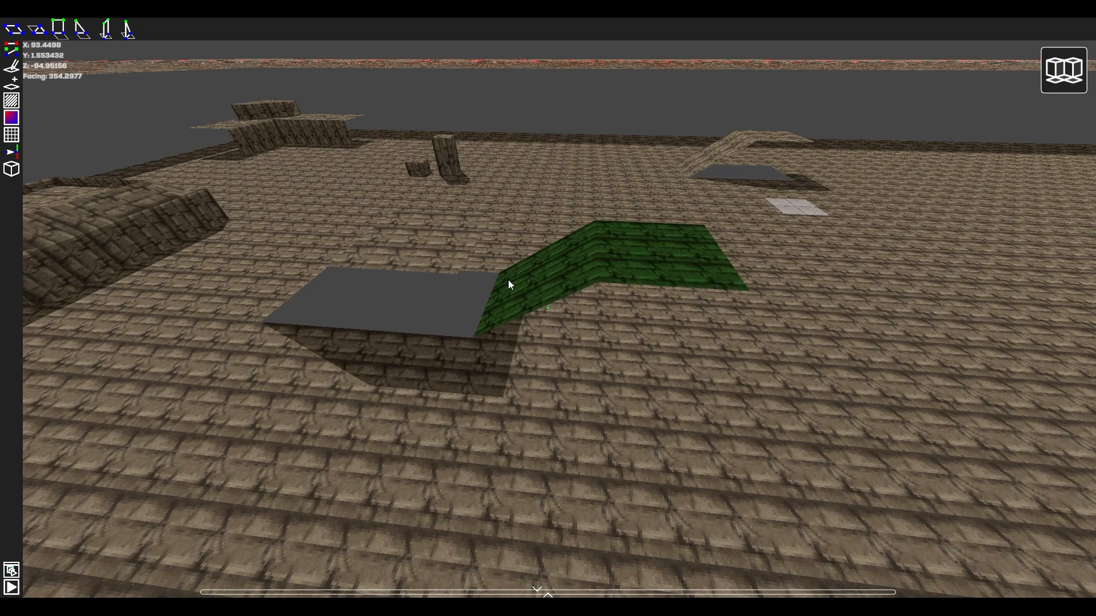
{"action": "left_click", "coordinate": [508, 279]}
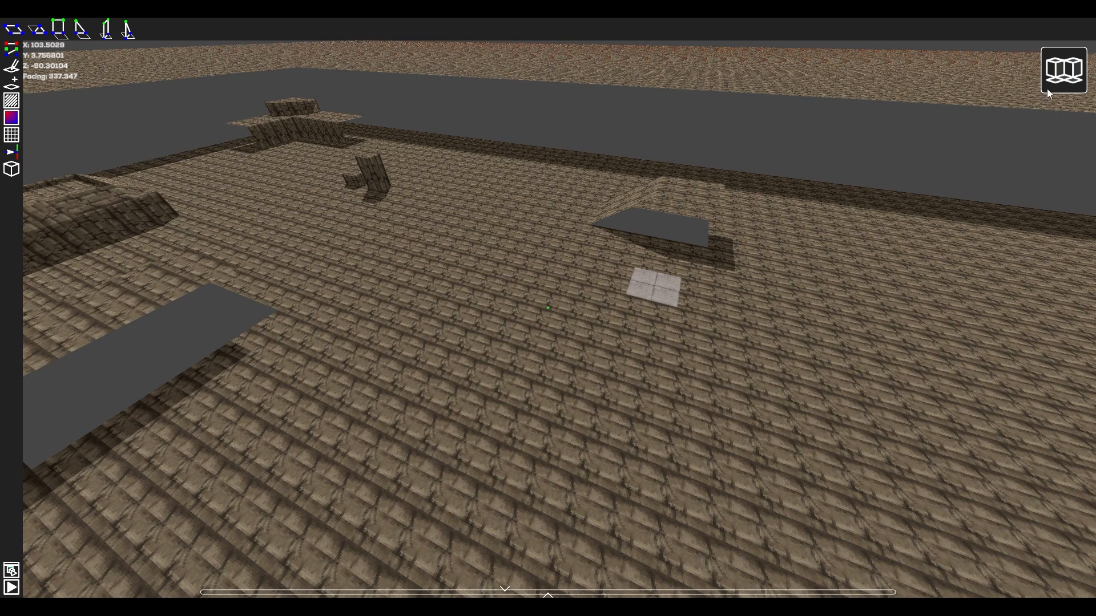
Remove the shaders from the grey paved schematic in the level schematics list.
{"action": "left_click", "coordinate": [1063, 71]}
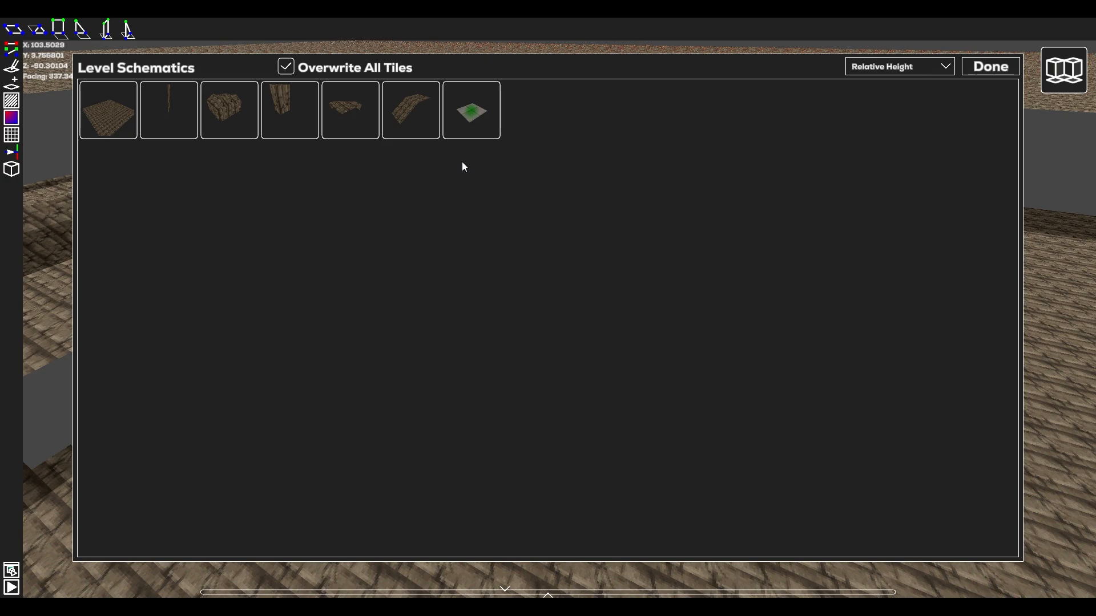
{"action": "right_click", "coordinate": [481, 119]}
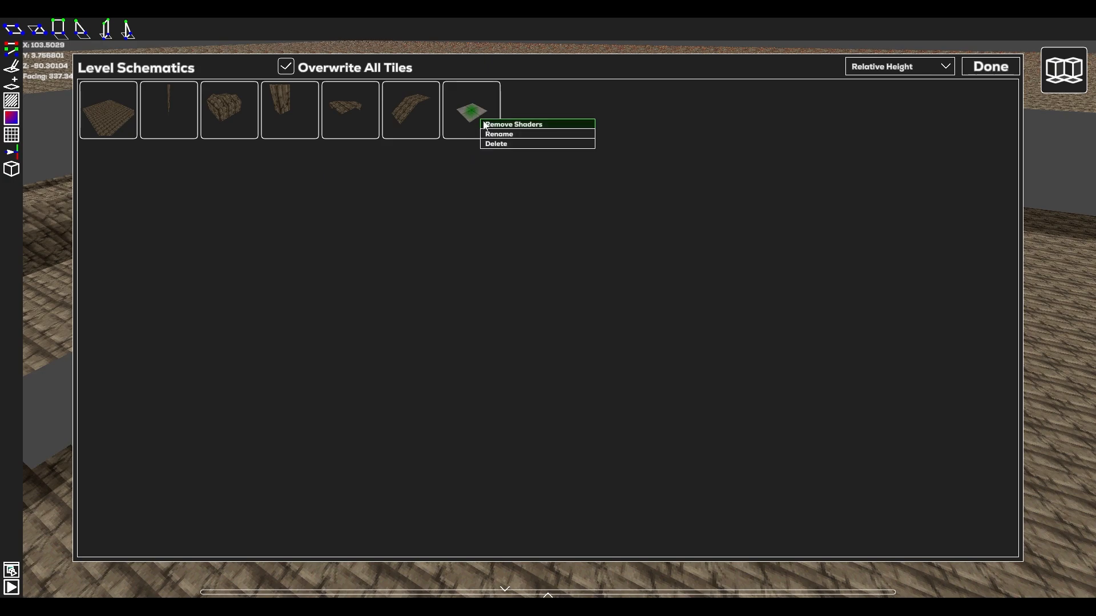
{"action": "left_click", "coordinate": [553, 125]}
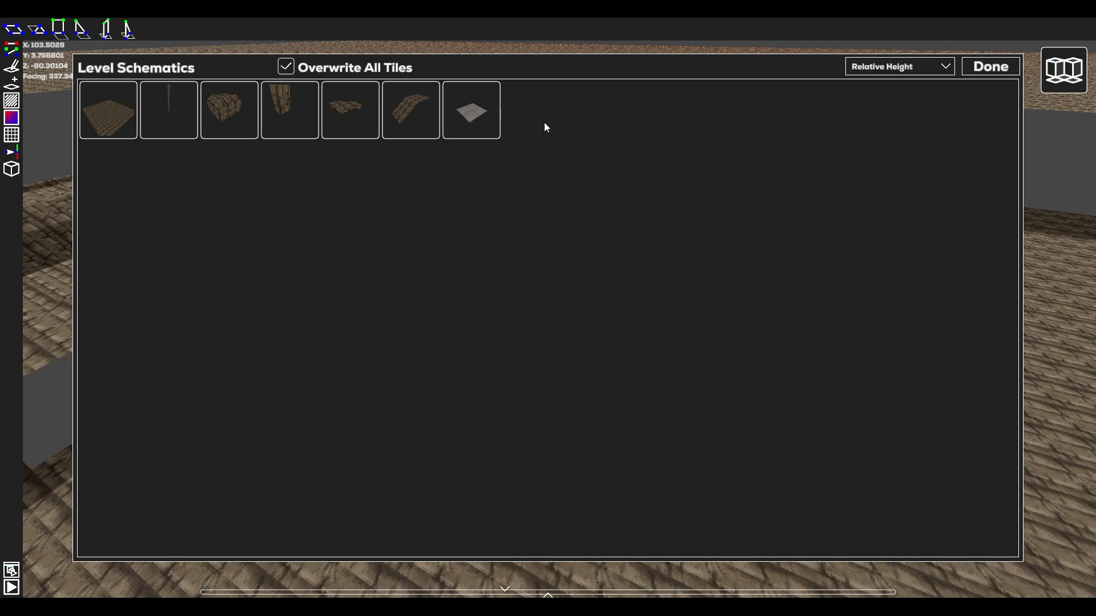
Start renaming the grey paved schematic by replacing its name with T.
{"action": "right_click", "coordinate": [481, 114]}
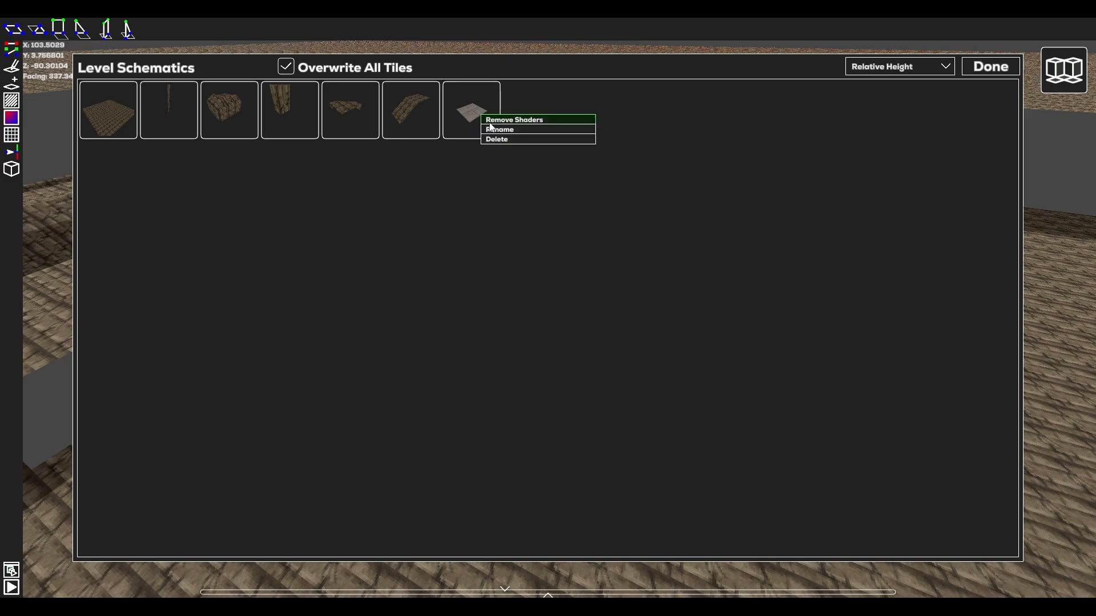
{"action": "left_click", "coordinate": [493, 129]}
{"action": "key", "text": "BackSpace"}
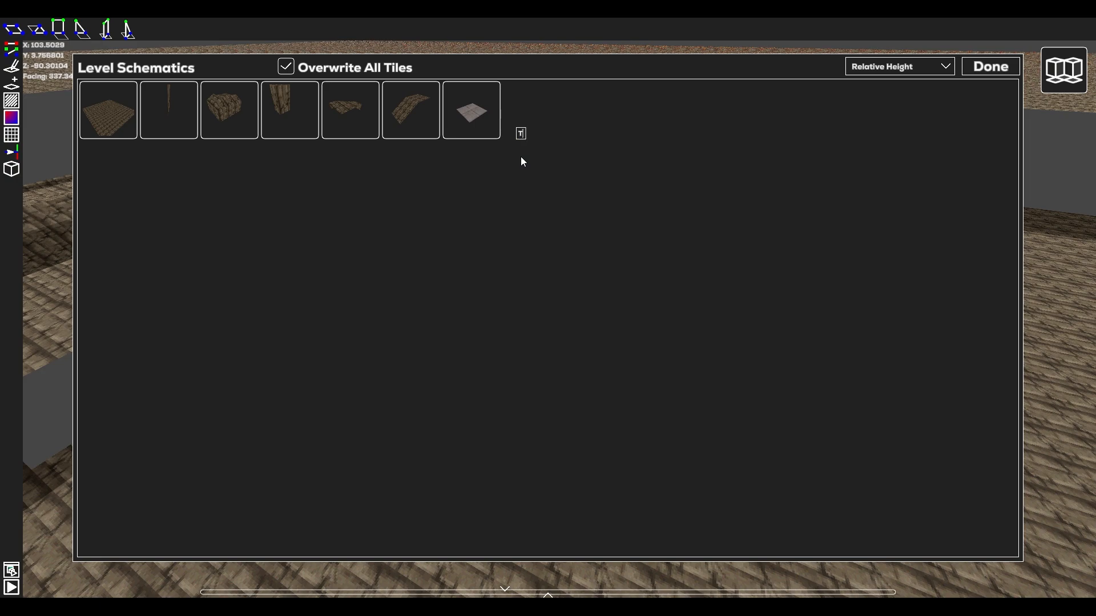
Delete the grey paved schematic from the level schematics list and confirm the deletion.
{"action": "right_click", "coordinate": [474, 114]}
{"action": "left_click", "coordinate": [483, 138]}
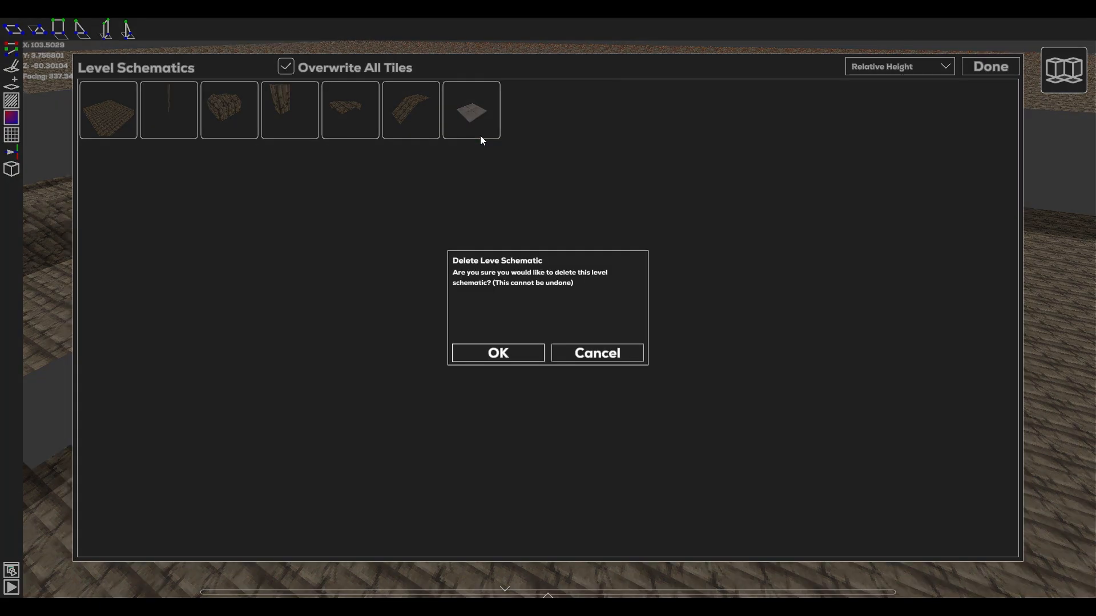
{"action": "left_click", "coordinate": [532, 351]}
Save the current presets under the name Presets, and load them back from Presets.txt.
{"action": "left_click", "coordinate": [536, 338]}
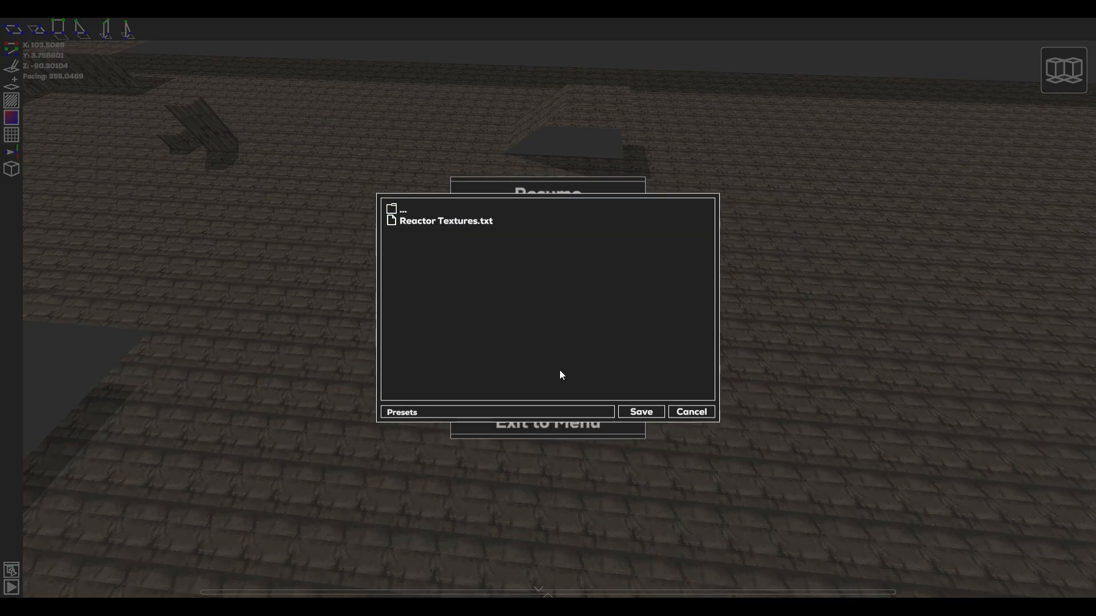
{"action": "left_click", "coordinate": [644, 413]}
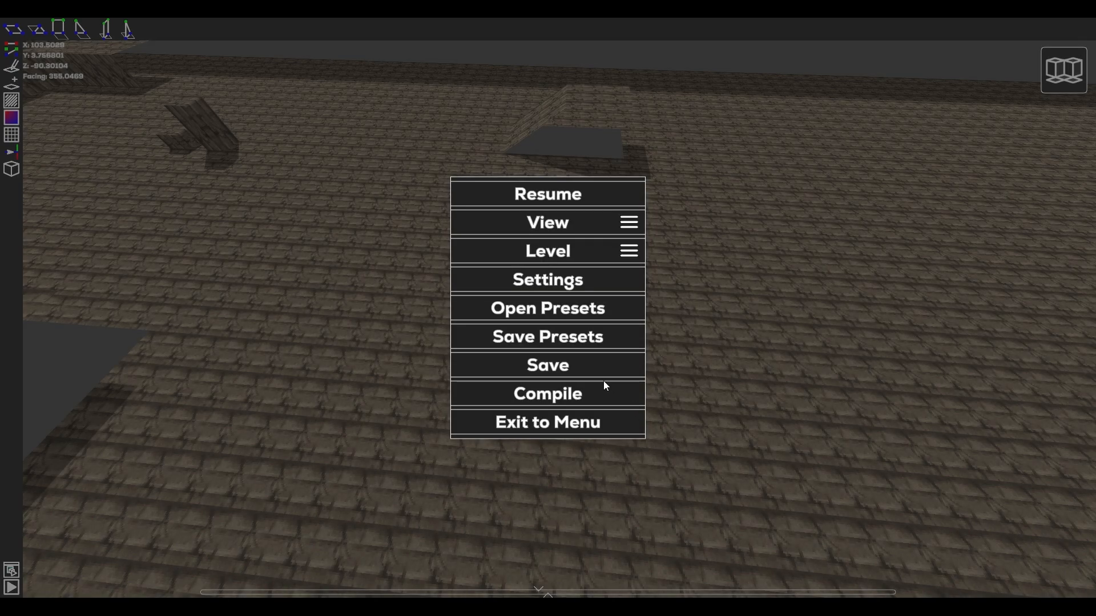
{"action": "left_click", "coordinate": [573, 311]}
{"action": "left_click", "coordinate": [441, 224]}
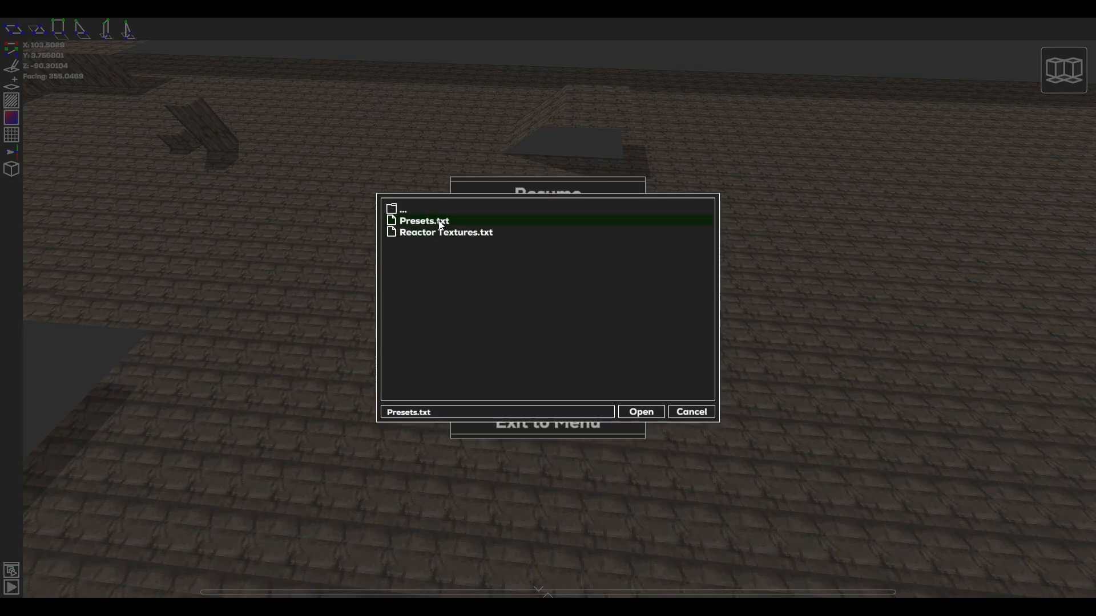
{"action": "left_click", "coordinate": [640, 412]}
{"action": "key", "text": "Escape"}
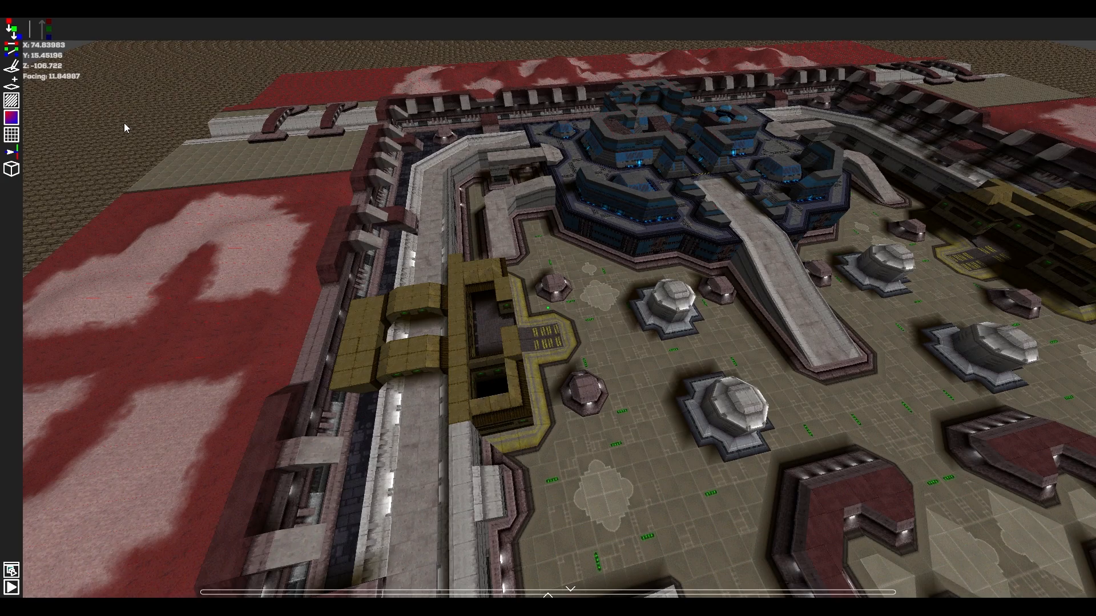
In Section Editing Mode, rotate the section in the arena's centre a quarter turn clockwise and mirror it, accepting the overwrite warnings.
{"action": "left_click", "coordinate": [16, 139]}
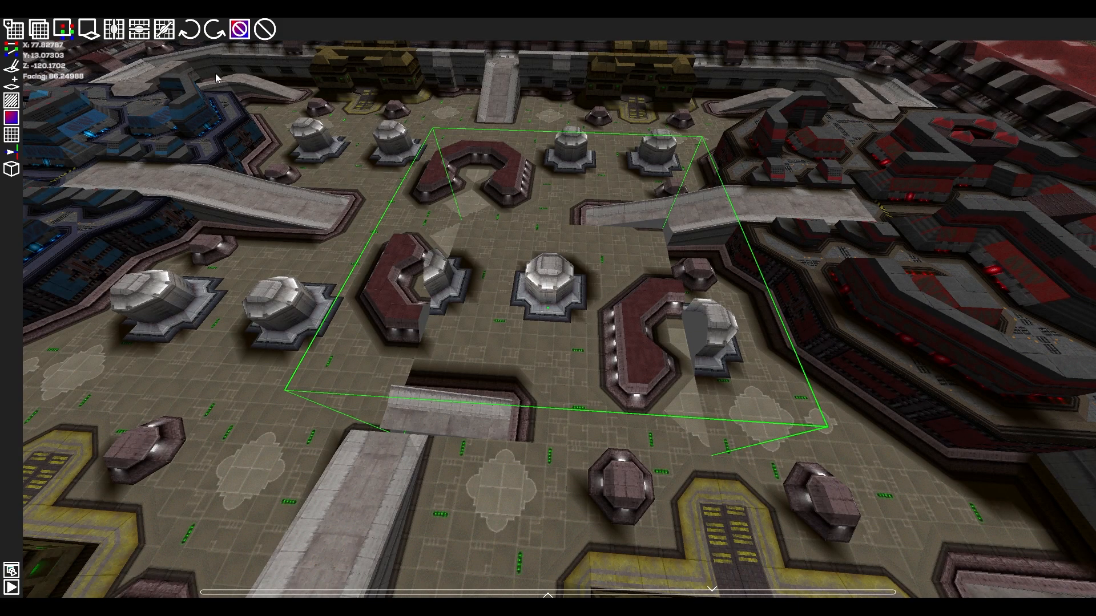
{"action": "left_click", "coordinate": [191, 29]}
{"action": "left_click", "coordinate": [495, 351]}
{"action": "left_click", "coordinate": [116, 32]}
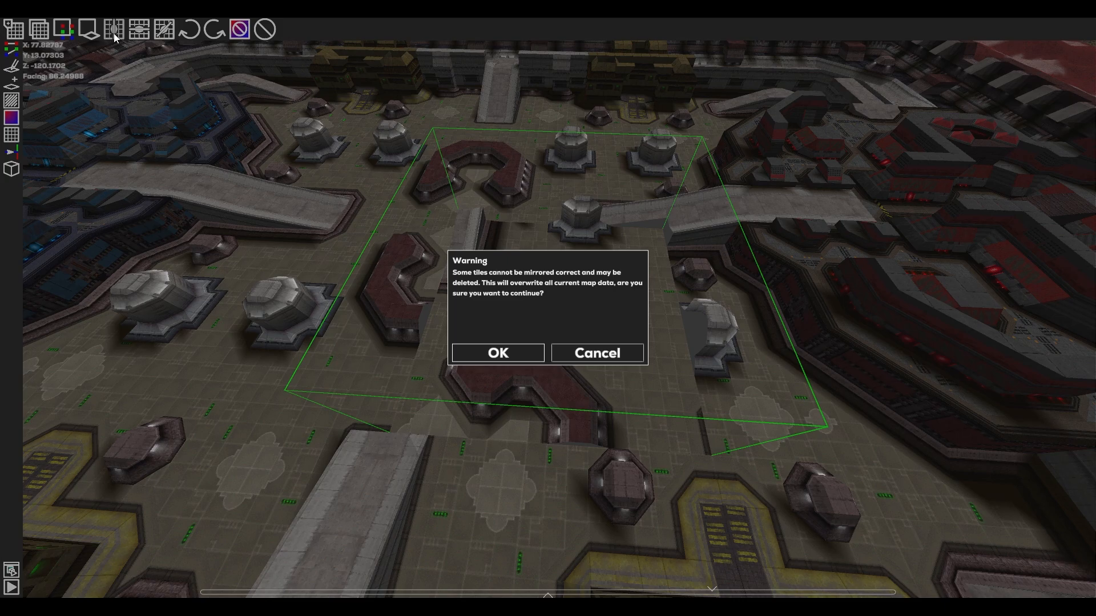
{"action": "left_click", "coordinate": [490, 354]}
Remove all tile shader data from the selected central section.
{"action": "left_click", "coordinate": [239, 31]}
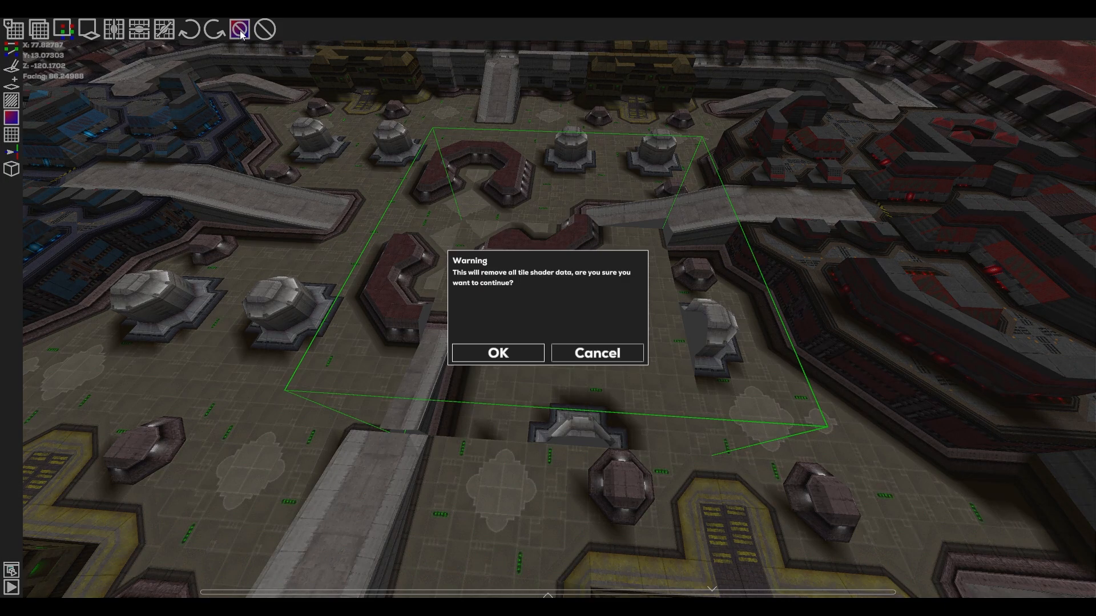
{"action": "left_click", "coordinate": [519, 349]}
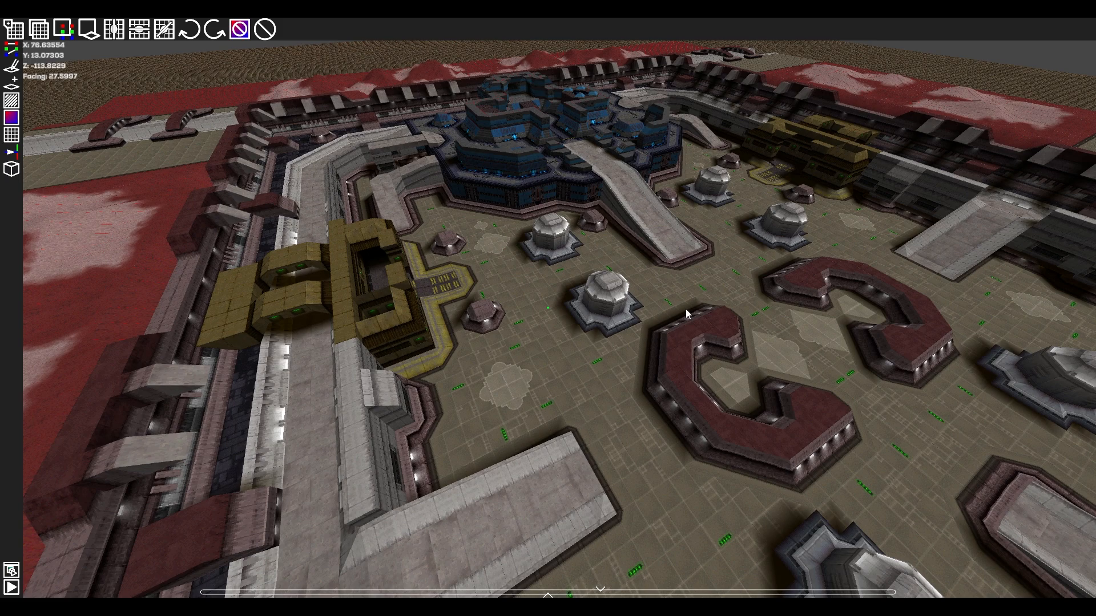
Select different sections around the blue base and copy the section data of the one at its ramp.
{"action": "left_click", "coordinate": [721, 245]}
{"action": "left_click", "coordinate": [638, 154]}
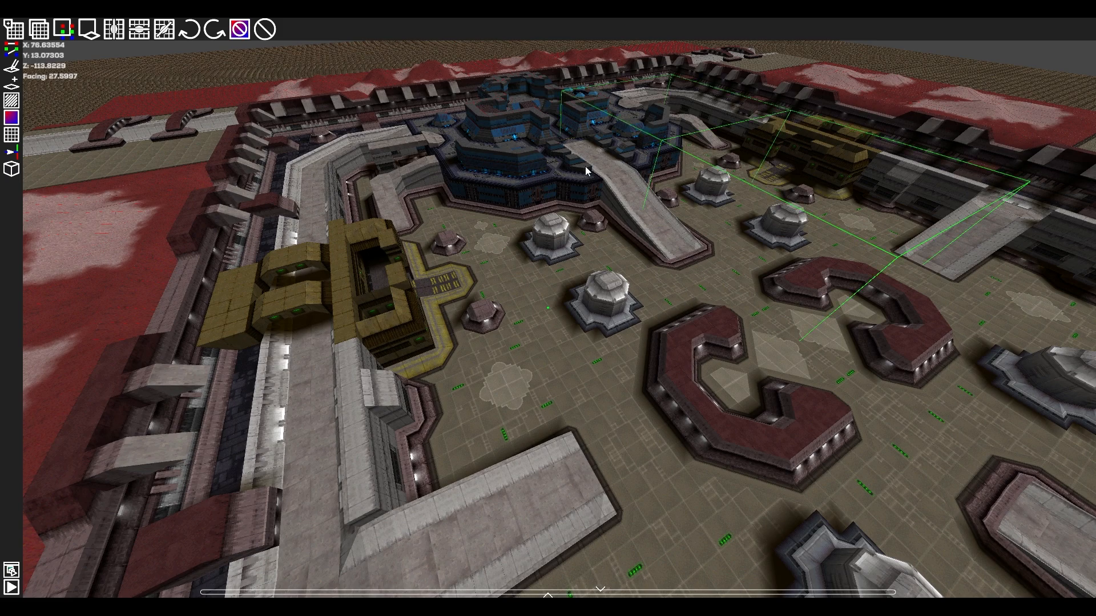
{"action": "left_click", "coordinate": [571, 174]}
{"action": "left_click", "coordinate": [612, 257]}
{"action": "left_click", "coordinate": [442, 252]}
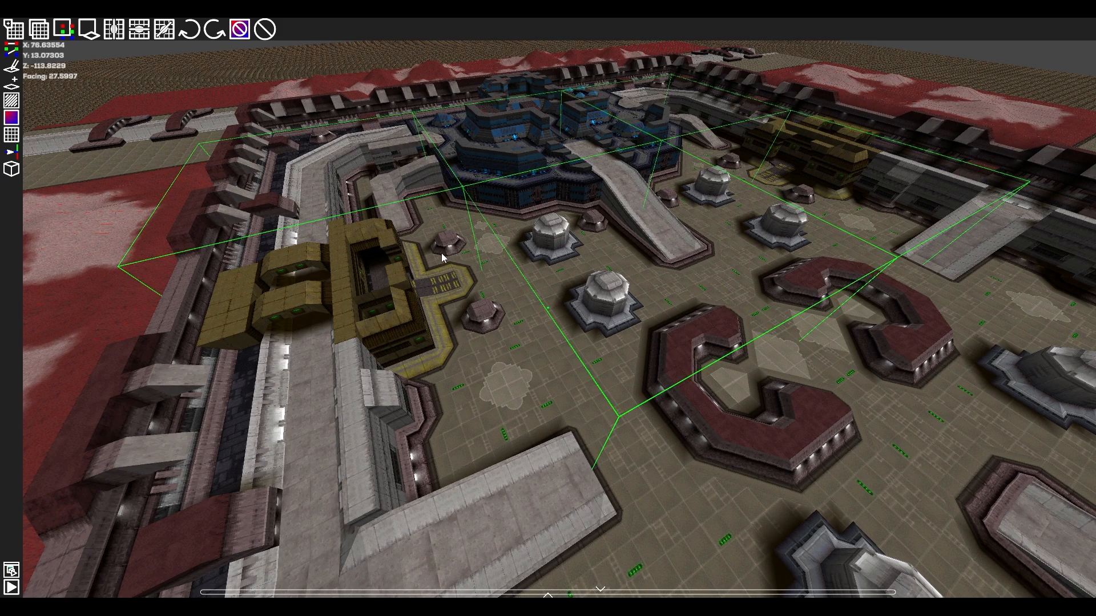
{"action": "left_click", "coordinate": [471, 354]}
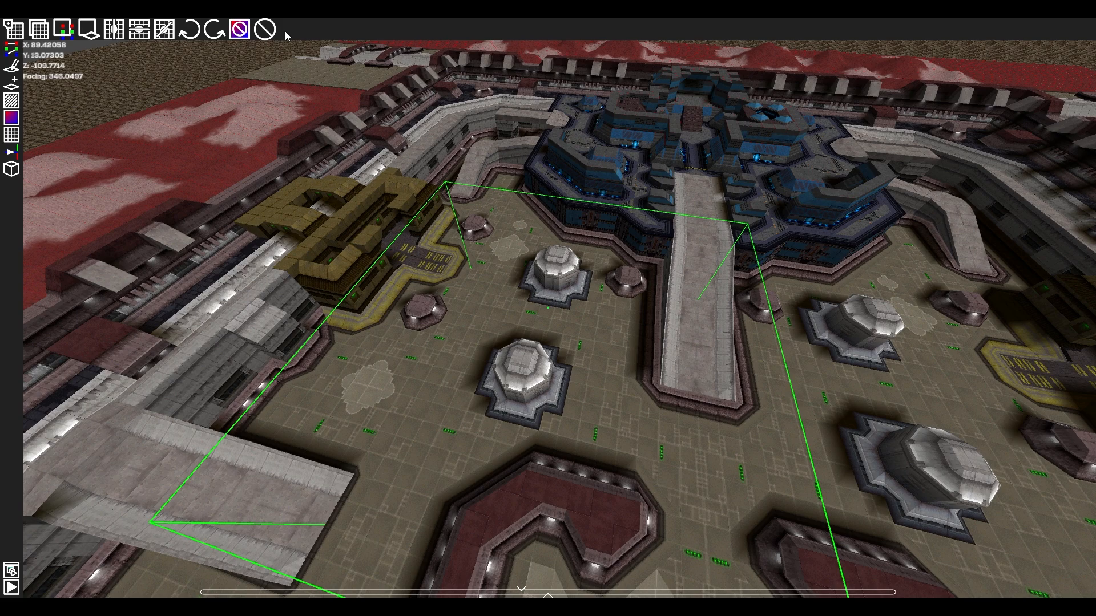
{"action": "left_click", "coordinate": [14, 29]}
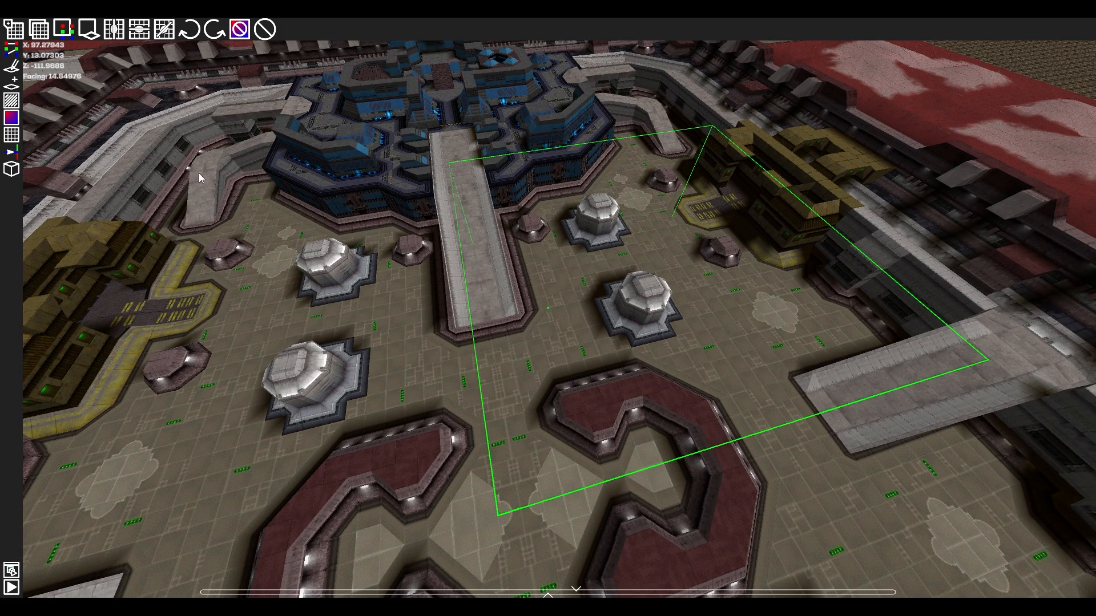
Try pasting the copied section data over the section between the central ramp and the yellow building, and undo the section change.
{"action": "left_click", "coordinate": [40, 38]}
{"action": "left_click", "coordinate": [474, 350]}
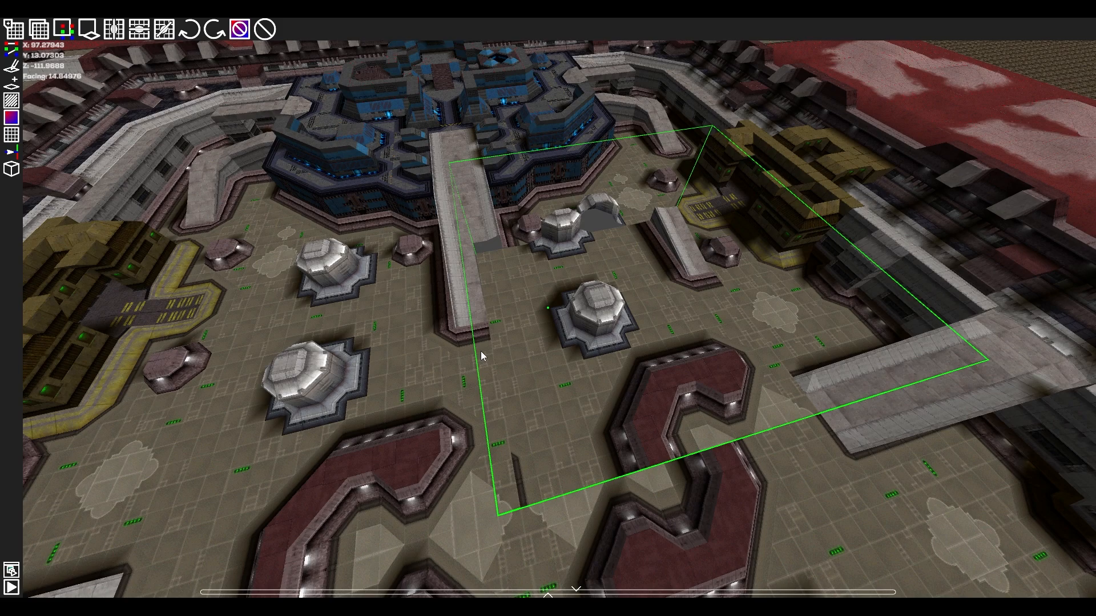
{"action": "key", "text": "ctrl+z"}
{"action": "left_click", "coordinate": [485, 354]}
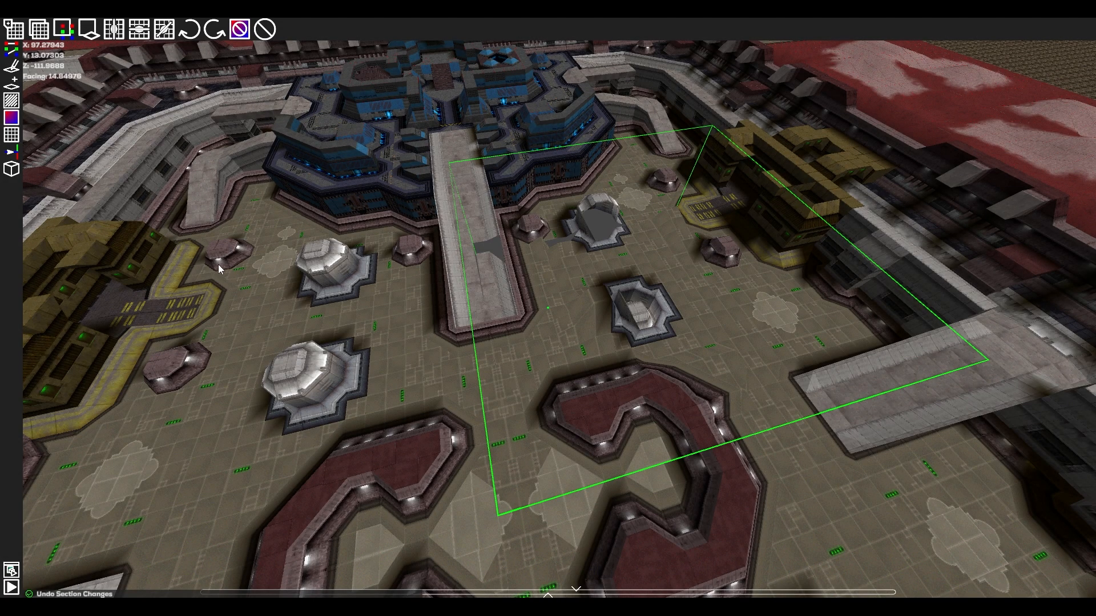
{"action": "key", "text": "ctrl+y"}
{"action": "left_click", "coordinate": [476, 352]}
Mirror the section beside the central ramp and rotate it a quarter turn clockwise, accepting the overwrite warnings.
{"action": "left_click", "coordinate": [115, 38]}
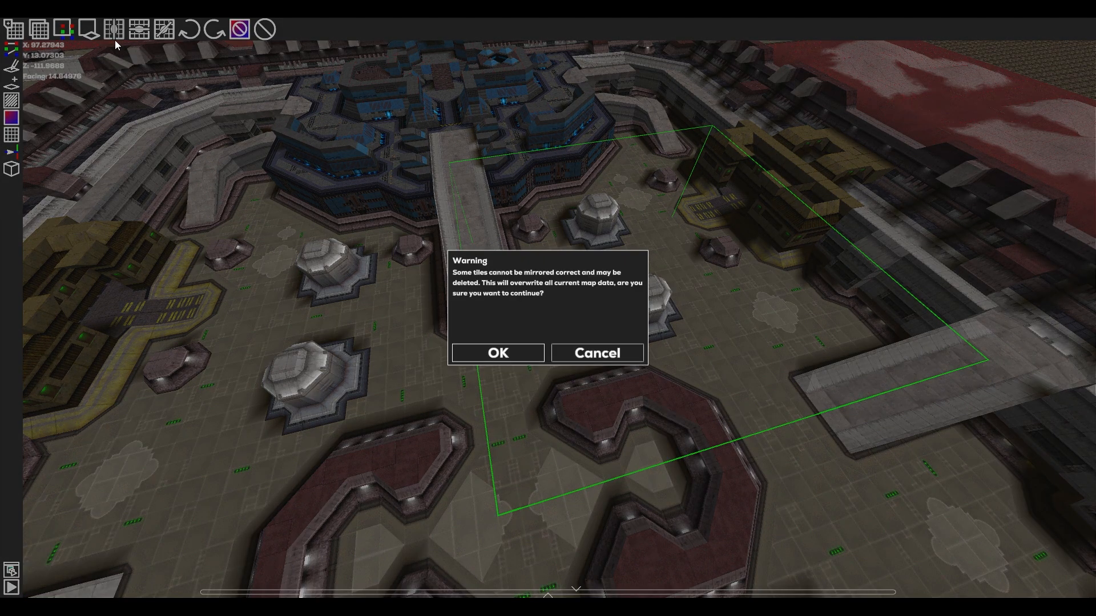
{"action": "left_click", "coordinate": [470, 352]}
{"action": "left_click", "coordinate": [502, 352]}
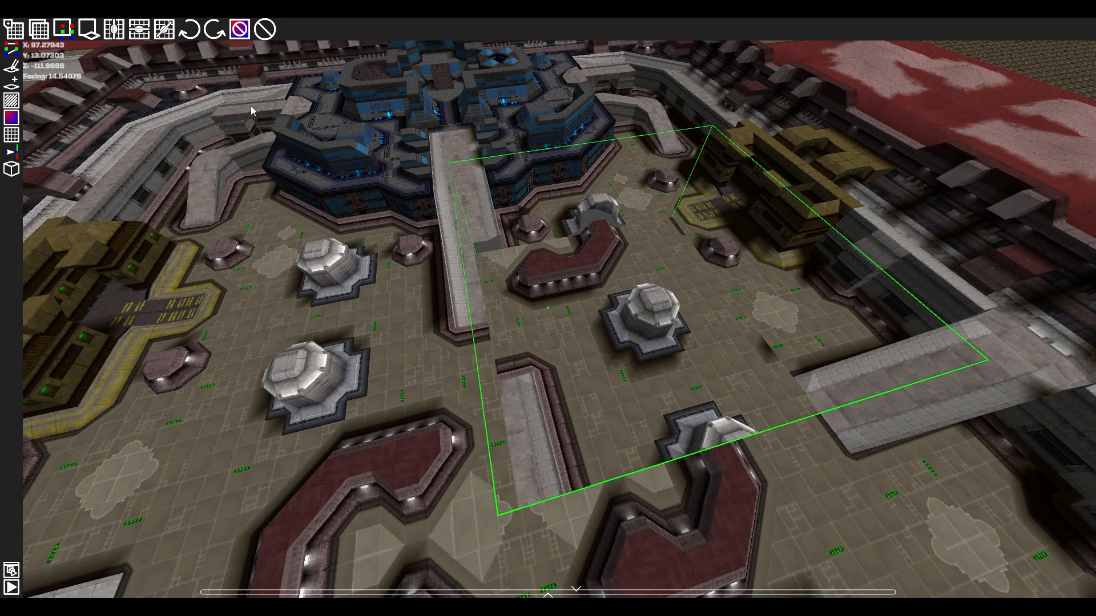
{"action": "left_click", "coordinate": [197, 34]}
{"action": "left_click", "coordinate": [510, 357]}
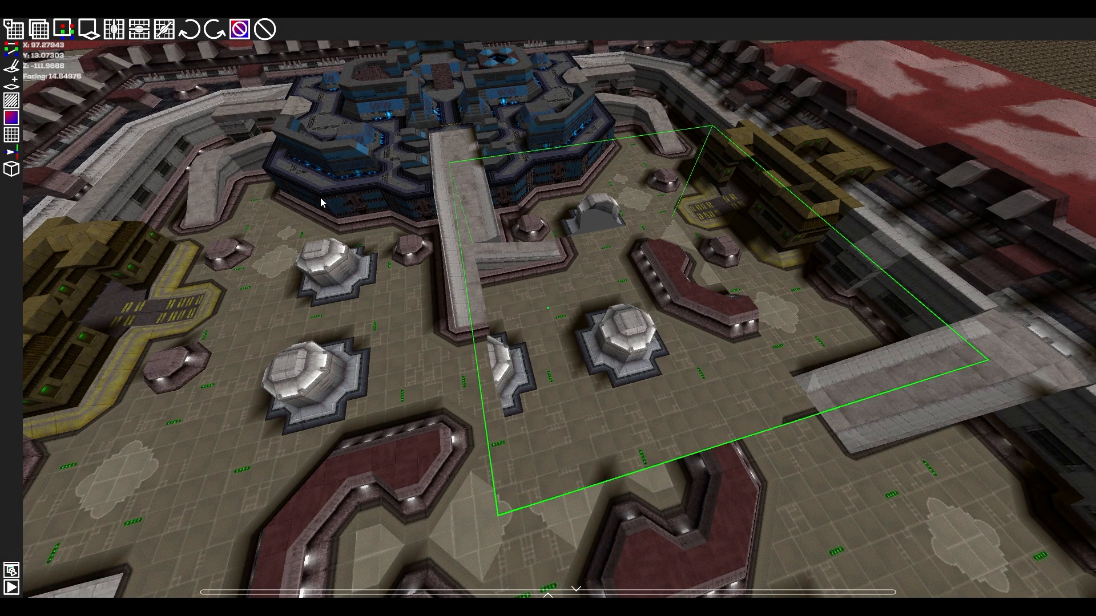
Remove all tile shader data from the section beside the ramp, undo the section change, and accept overwriting its map data.
{"action": "left_click", "coordinate": [240, 30]}
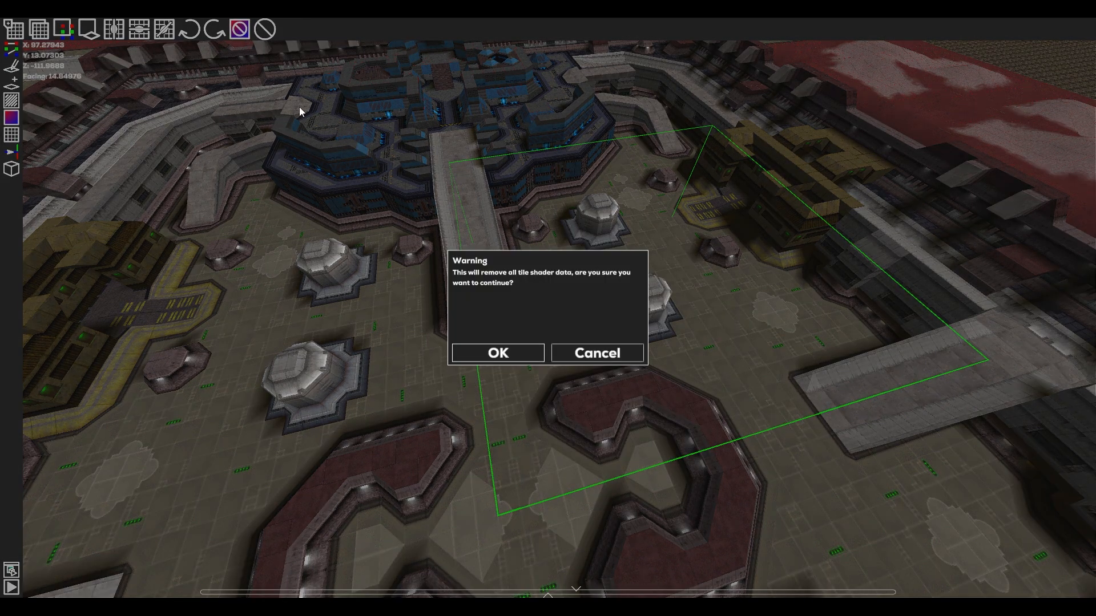
{"action": "left_click", "coordinate": [496, 352]}
{"action": "key", "text": "ctrl+z"}
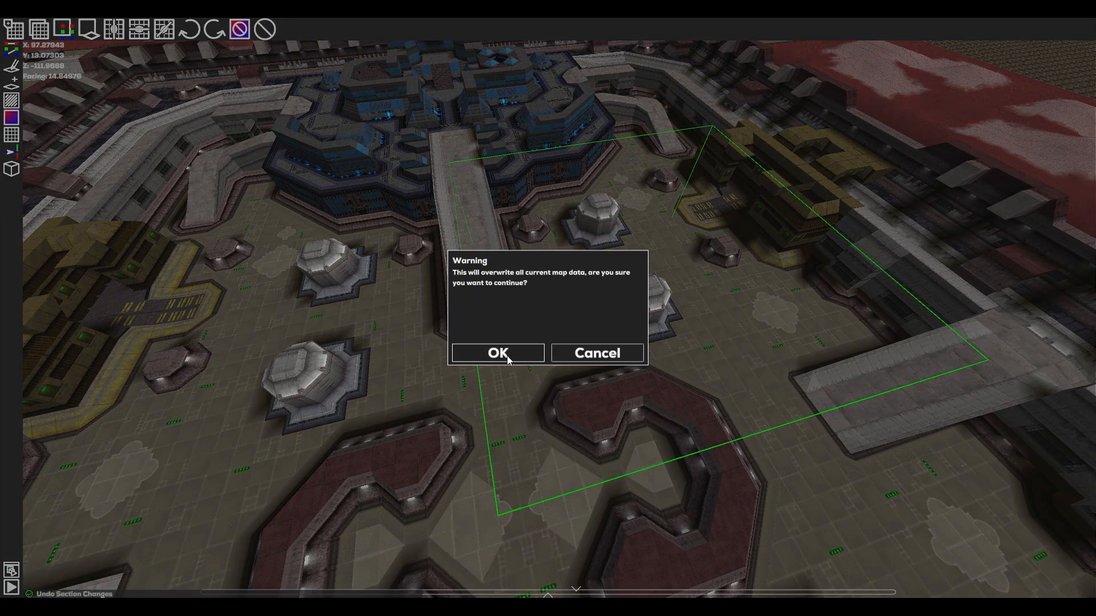
{"action": "left_click", "coordinate": [508, 354]}
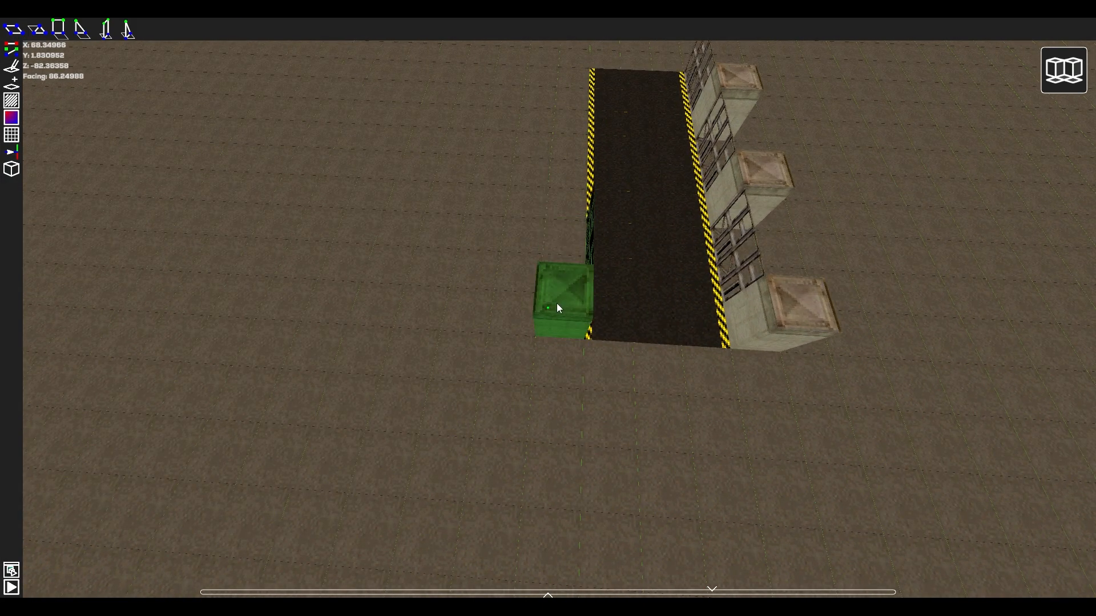
Place copies of the pillar-and-fence, rubble pavement and red-windowed building schematics alongside the striped road.
{"action": "left_click", "coordinate": [557, 303]}
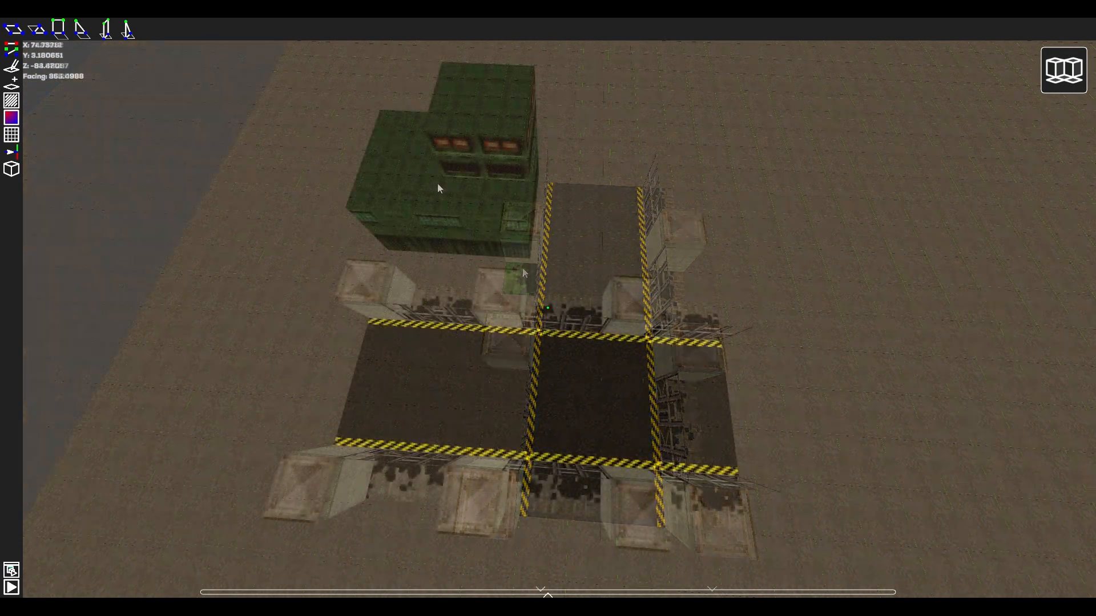
{"action": "left_click", "coordinate": [437, 183]}
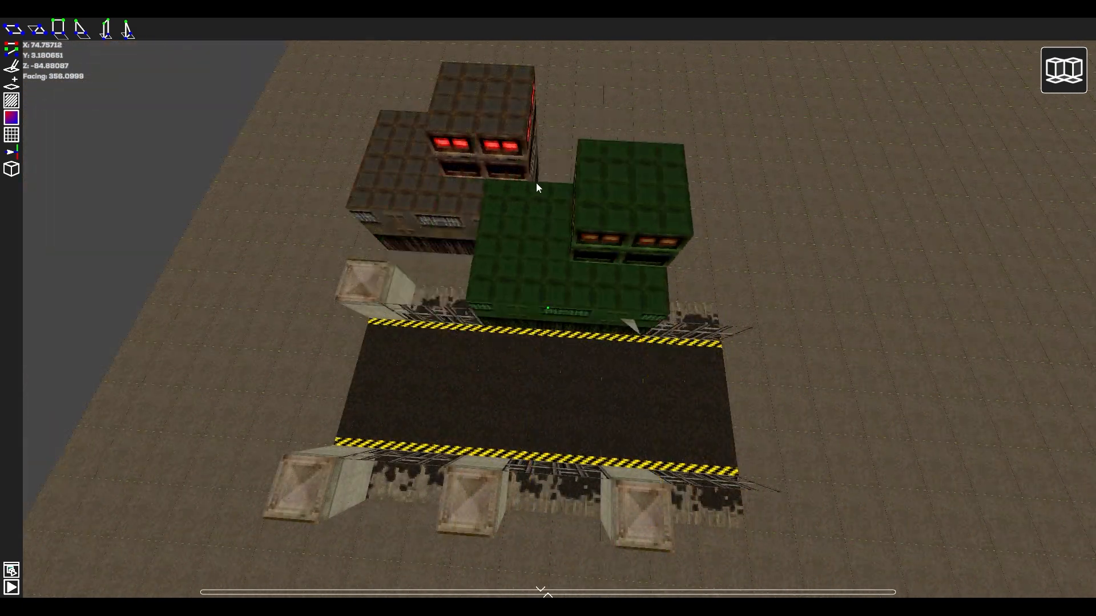
{"action": "left_click", "coordinate": [600, 187]}
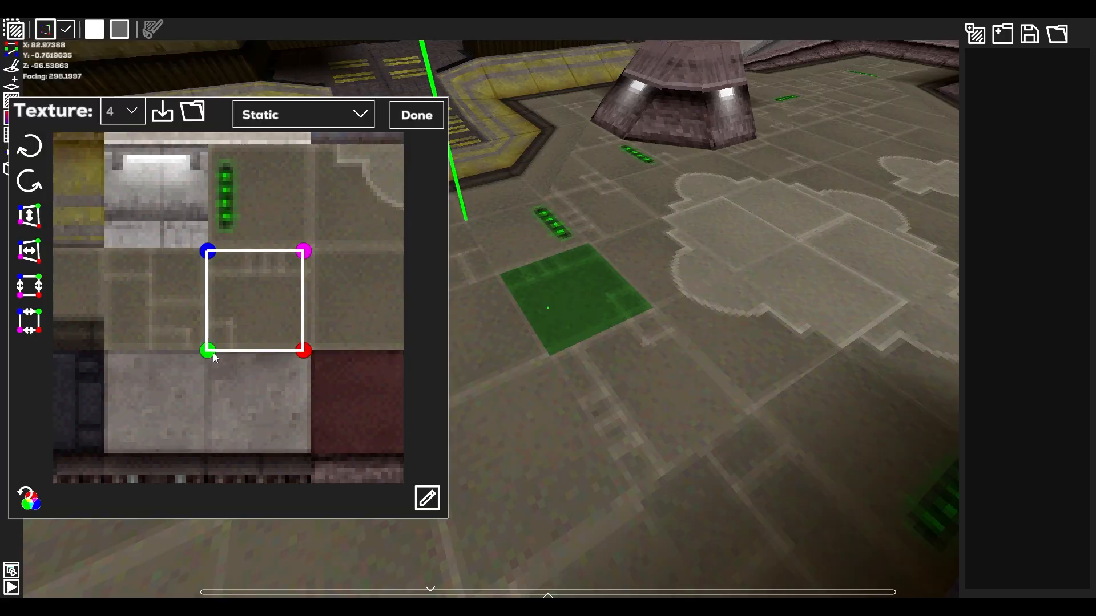
Map a rectangle of texture 4 spanning the white and dark panels onto the selected floor tile, and pick another texture number.
{"action": "mouse_move", "coordinate": [208, 350]}
{"action": "left_mouse_down"}
{"action": "mouse_move", "coordinate": [164, 421]}
{"action": "mouse_move", "coordinate": [149, 306]}
{"action": "mouse_move", "coordinate": [218, 362]}
{"action": "mouse_move", "coordinate": [213, 348]}
{"action": "left_mouse_up"}
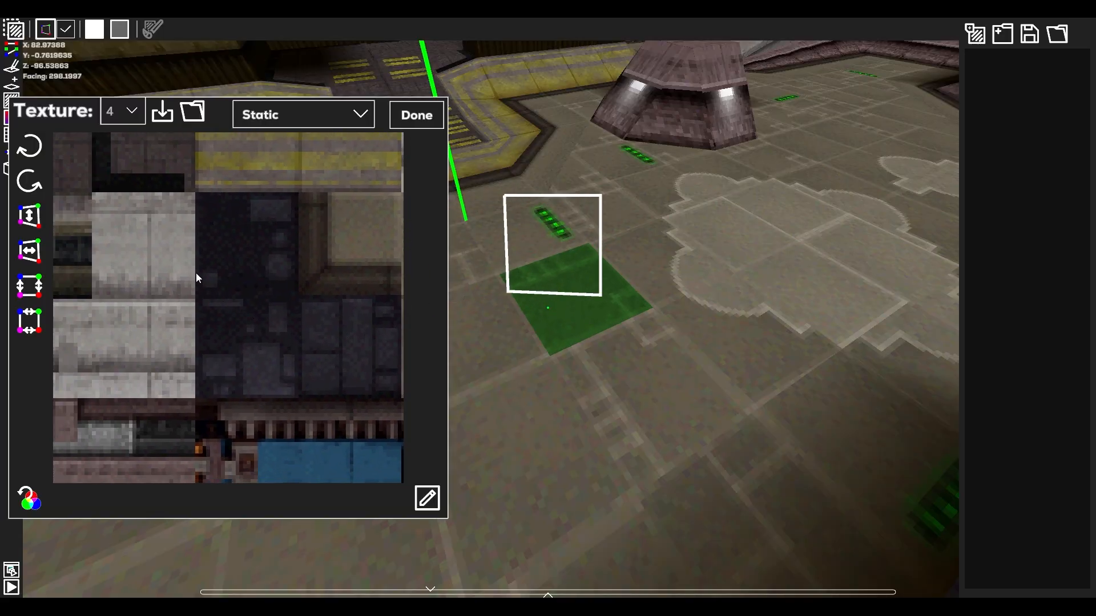
{"action": "left_click_drag", "start_coordinate": [165, 254], "coordinate": [272, 335]}
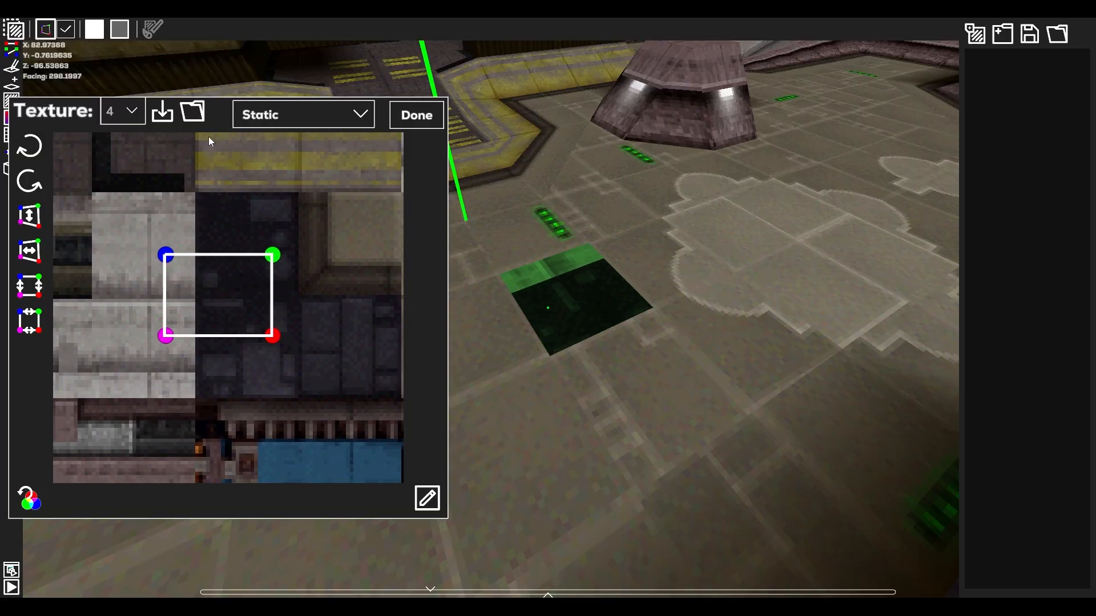
{"action": "left_click", "coordinate": [122, 112]}
{"action": "left_click", "coordinate": [122, 171]}
{"action": "left_click", "coordinate": [123, 112]}
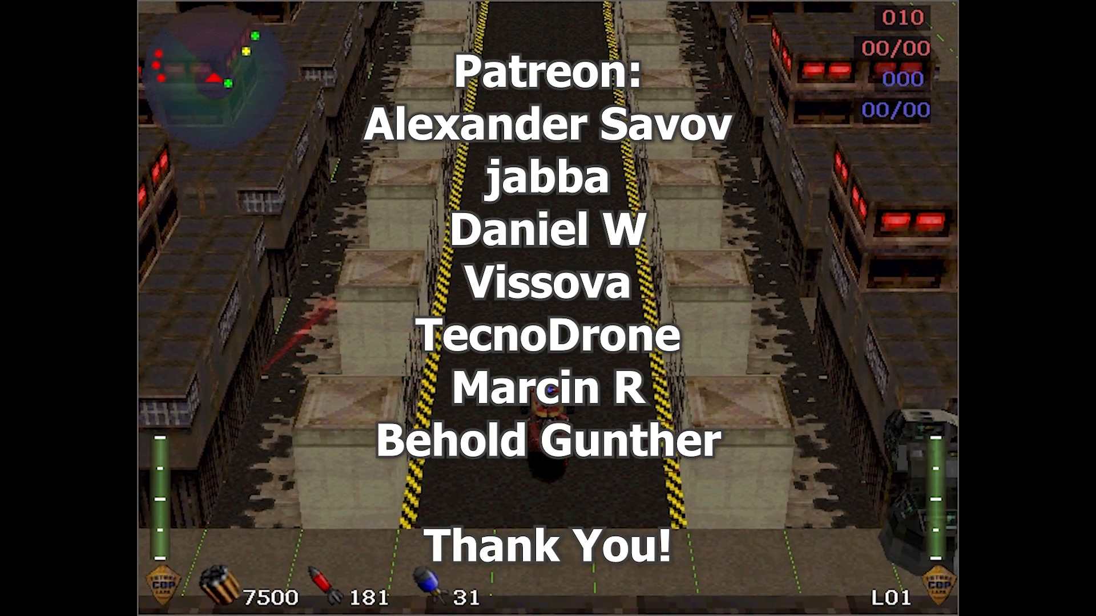
{"action": "key", "text": "Left"}
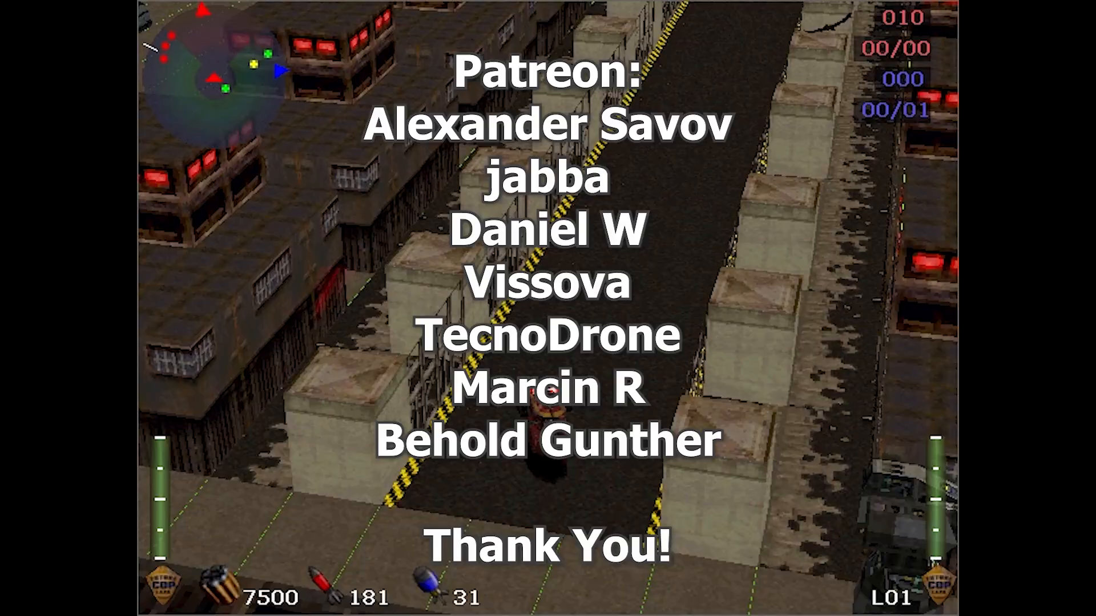
{"action": "key", "text": "Up"}
{"action": "key", "text": "Right"}
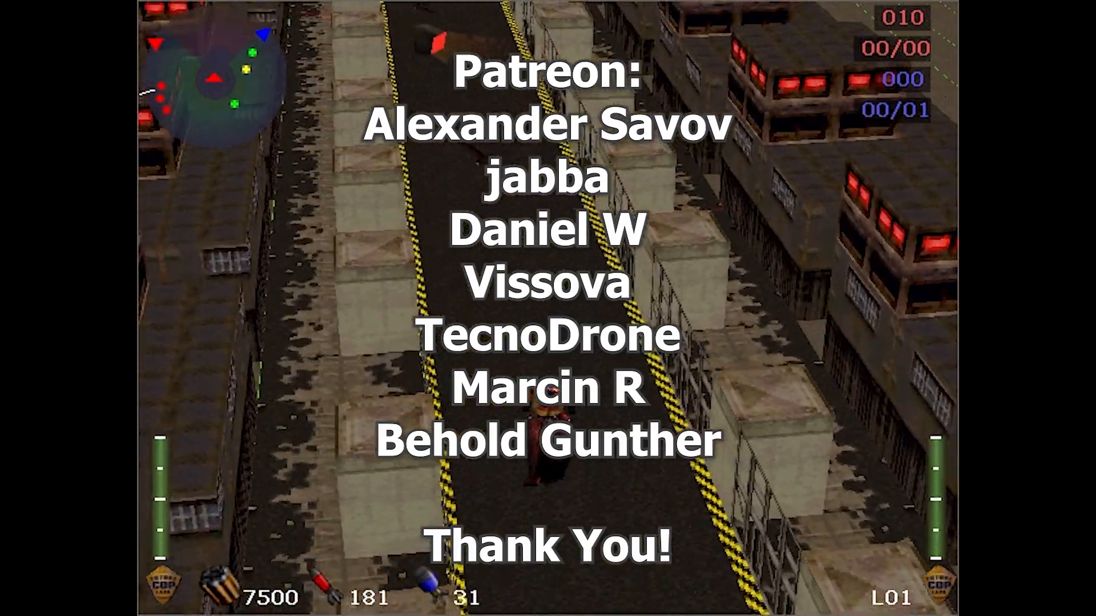